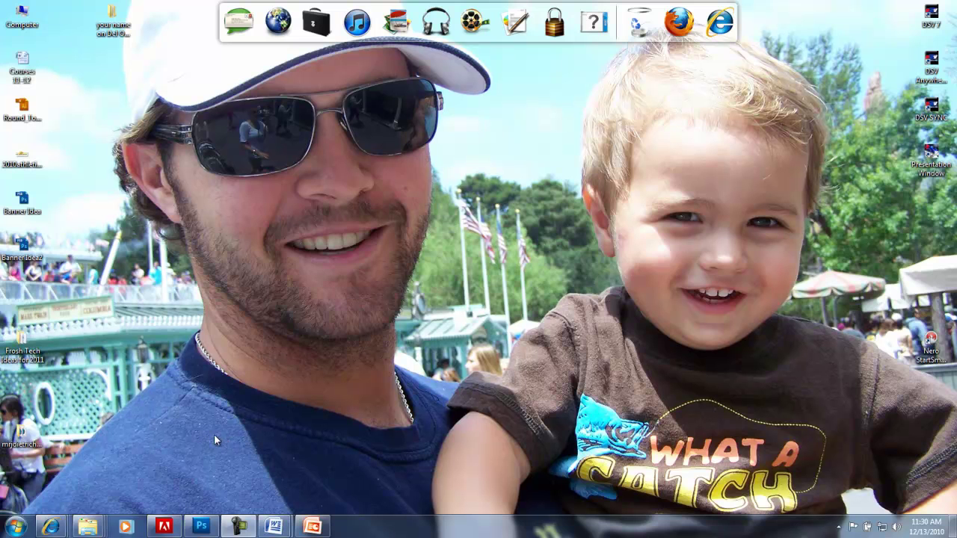
# - Restore the Photoshop CS5 window from the taskbar
pyautogui.click(201, 526)
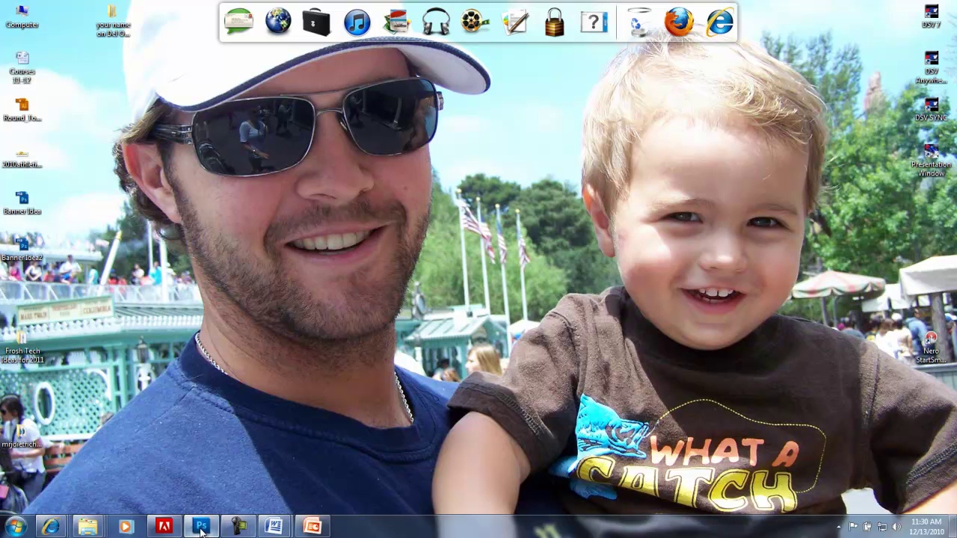
# - Open beagle_easy, beagle_eraser and beagle_pen from Del Oro (Z) > 01 - Computer Core > Assignment Files
pyautogui.click(36, 10)
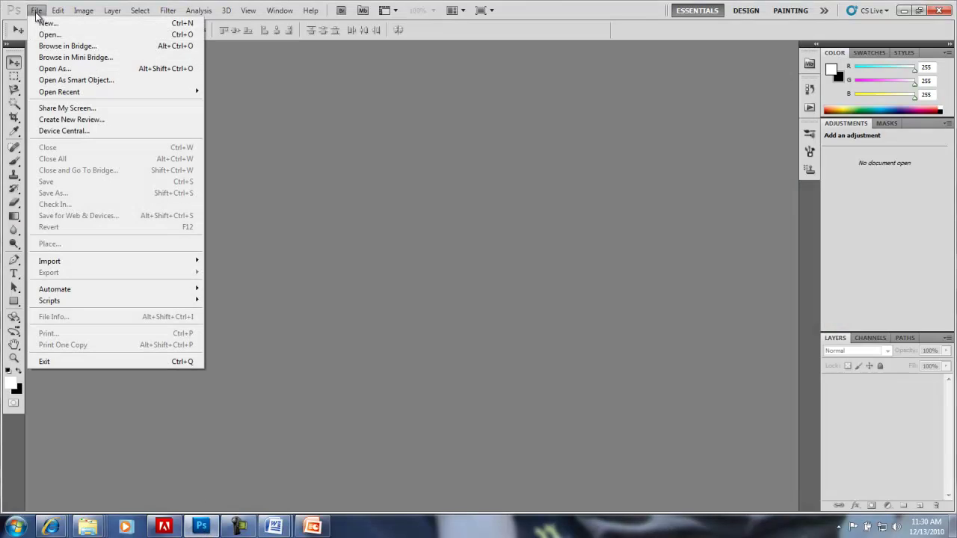
pyautogui.click(46, 35)
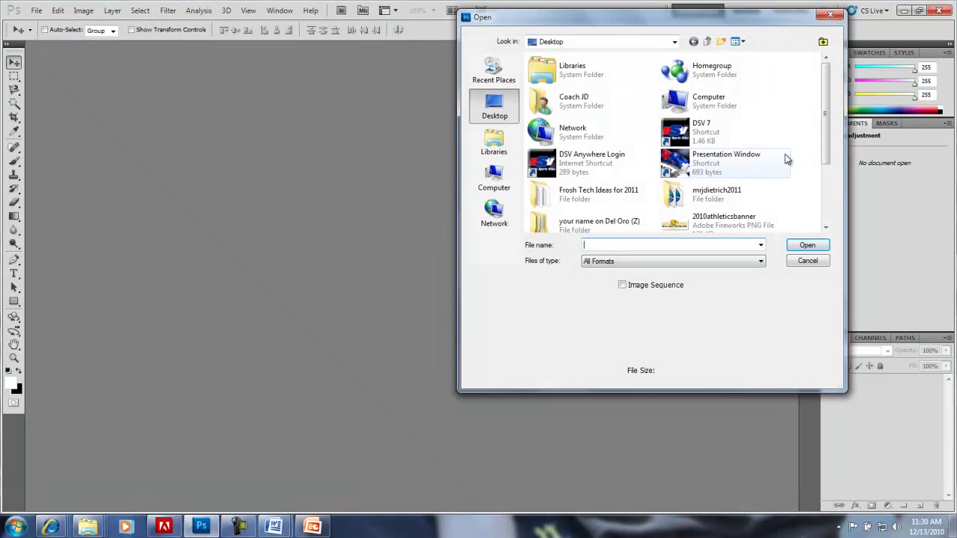
pyautogui.moveTo(828, 108); pyautogui.dragTo(822, 172)
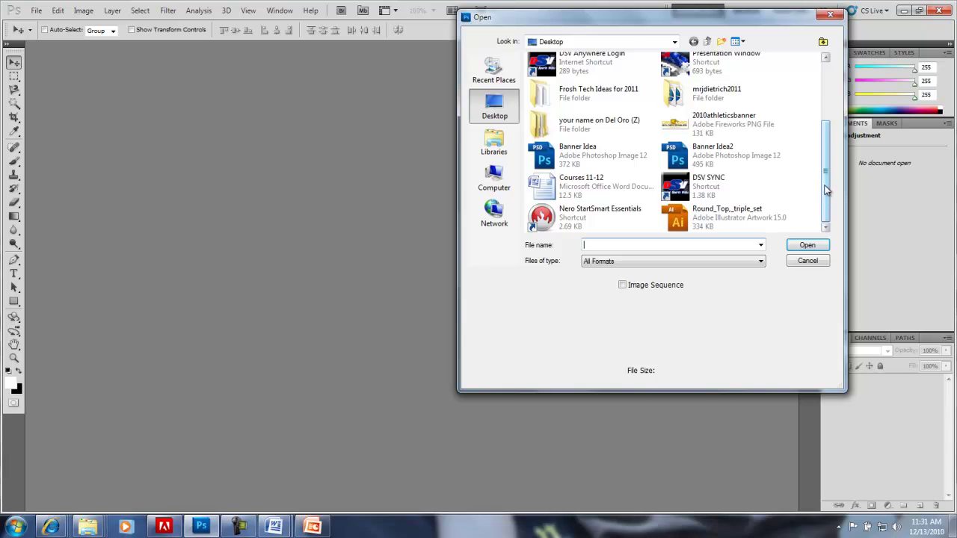
pyautogui.moveTo(826, 190); pyautogui.dragTo(829, 153)
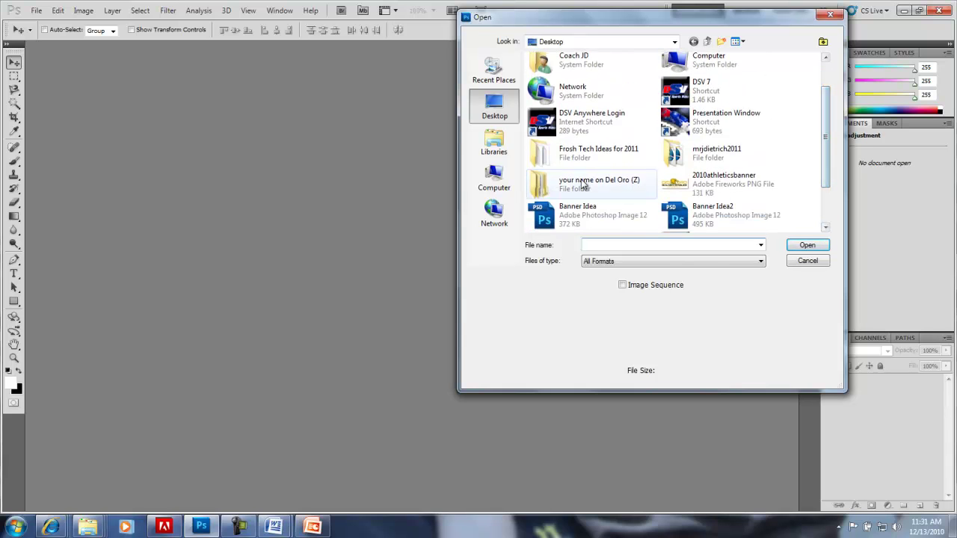
pyautogui.doubleClick(588, 187)
pyautogui.doubleClick(568, 73)
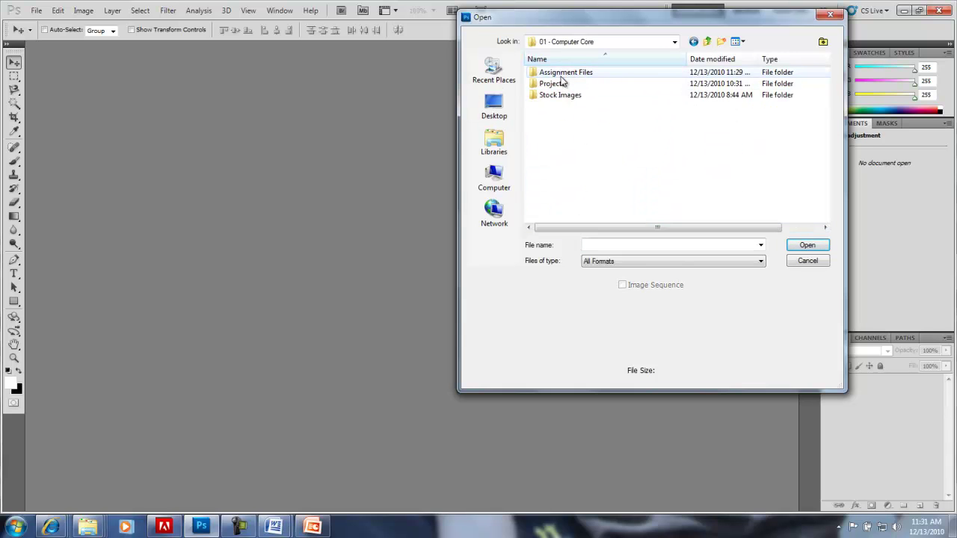
pyautogui.doubleClick(562, 74)
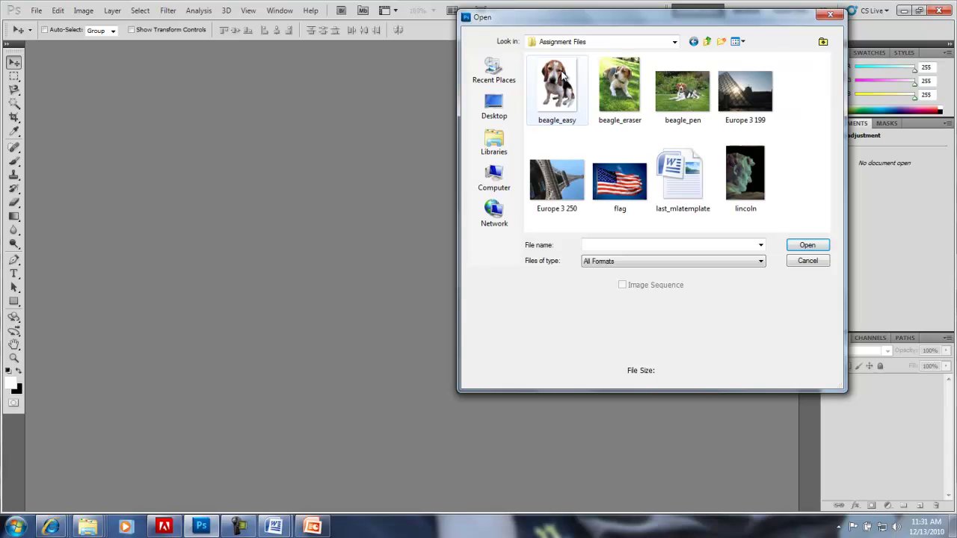
pyautogui.click(559, 86)
pyautogui.keyDown('ctrl'); pyautogui.click(617, 91); pyautogui.keyUp('ctrl')
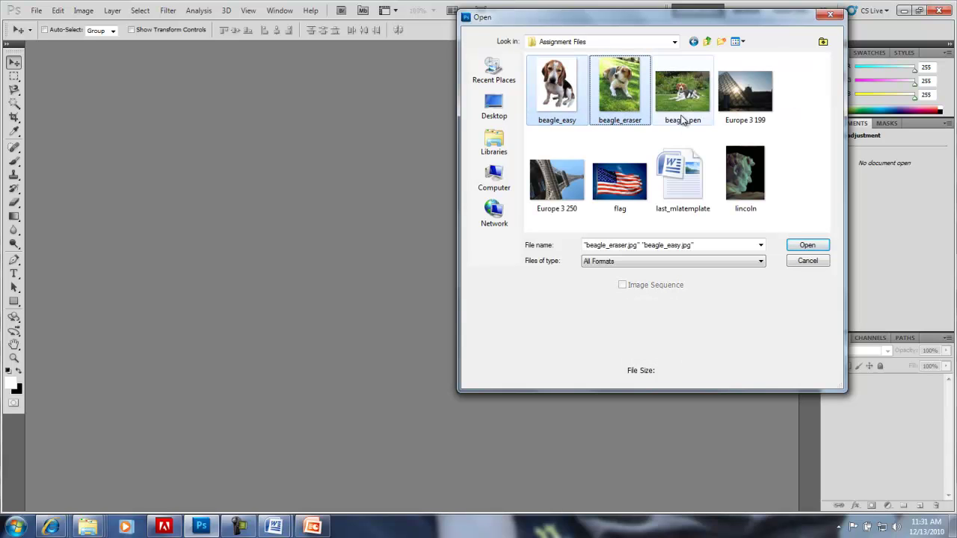
pyautogui.keyDown('ctrl'); pyautogui.click(682, 112); pyautogui.keyUp('ctrl')
pyautogui.click(800, 246)
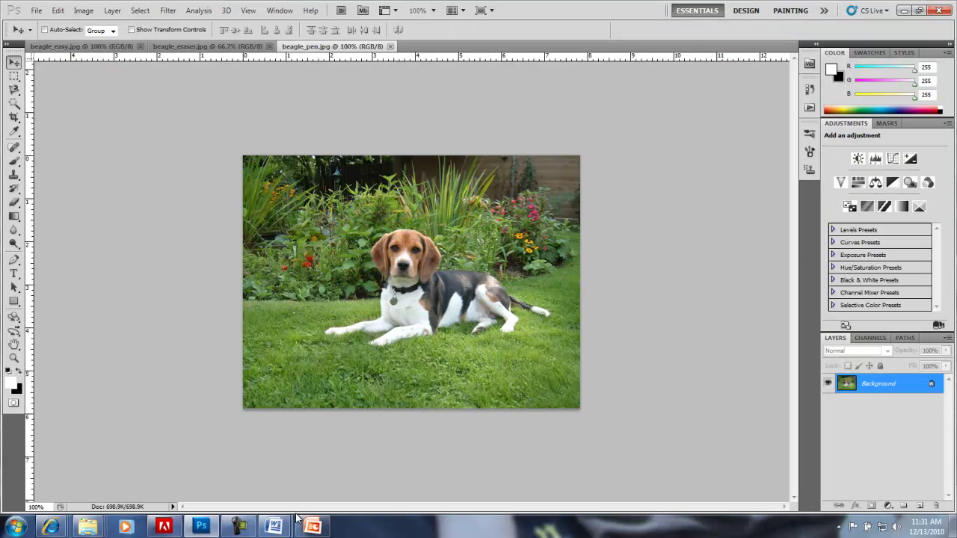
# - In beagle_easy.jpg, duplicate the Background layer as a Background copy layer
pyautogui.click(239, 526)
pyautogui.click(899, 472)
pyautogui.click(56, 47)
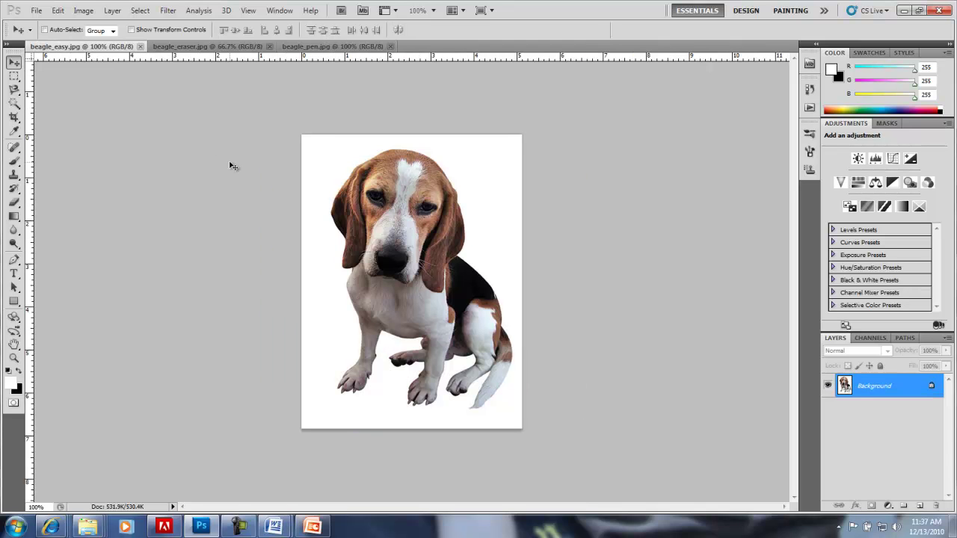
pyautogui.rightClick(838, 395)
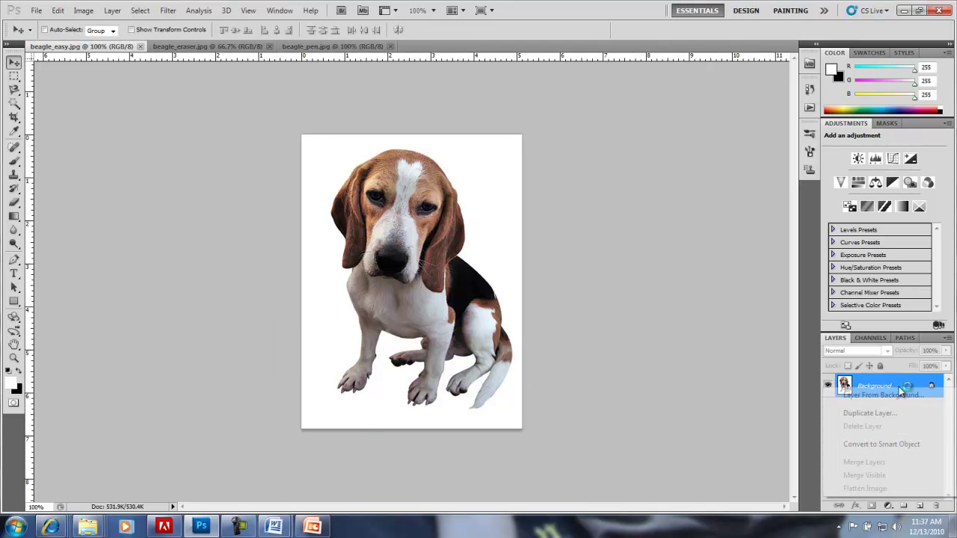
pyautogui.click(867, 412)
pyautogui.click(590, 165)
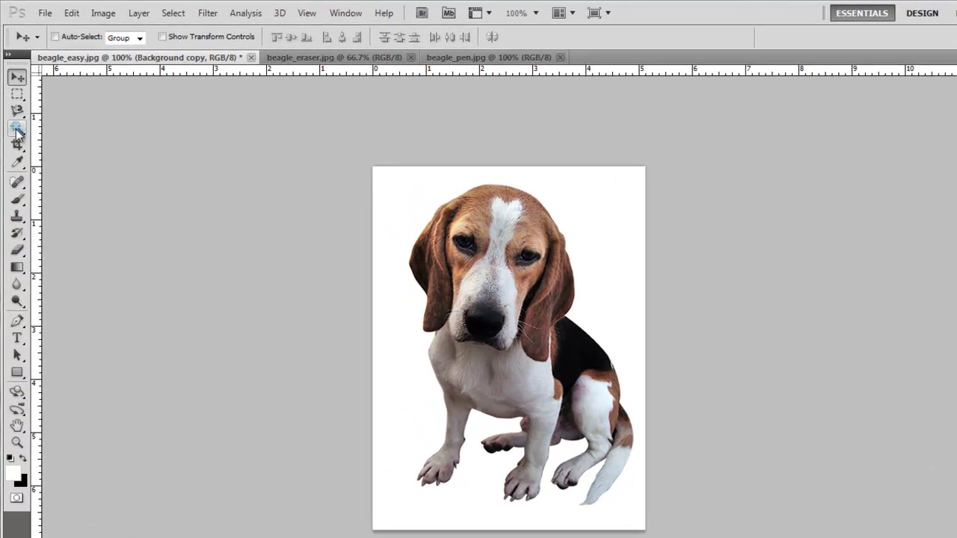
# - Select the white background with the Magic Wand, delete it, and deselect
pyautogui.moveTo(17, 131); pyautogui.dragTo(90, 144)
pyautogui.click(628, 240)
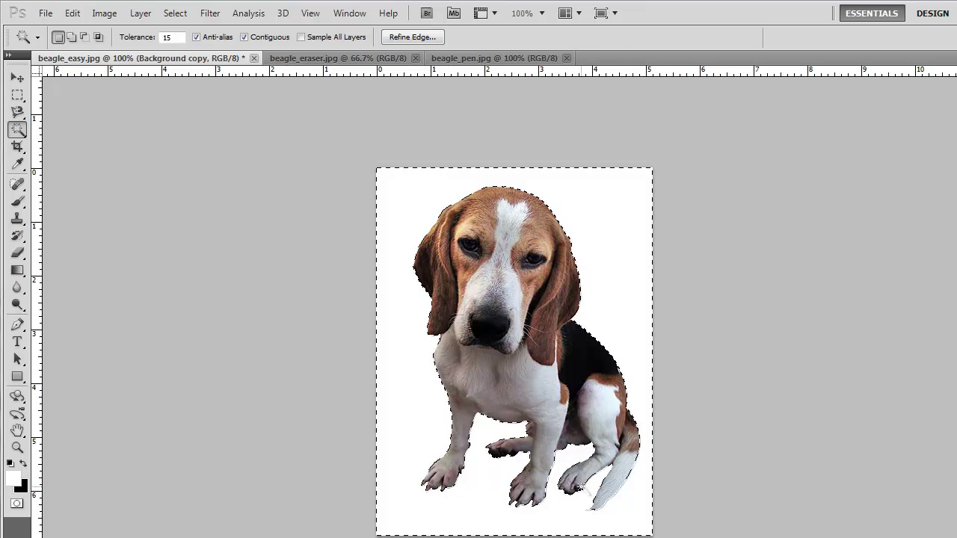
pyautogui.press('Delete')
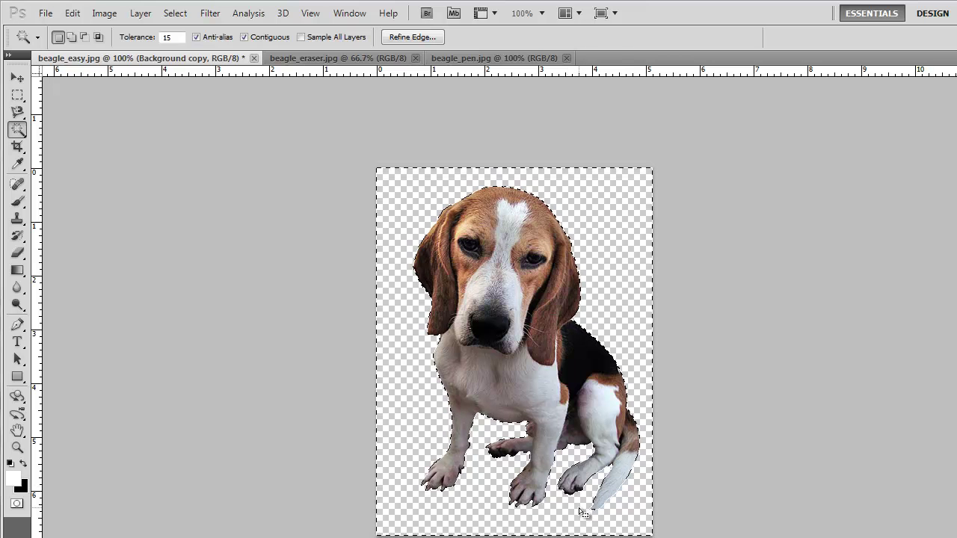
pyautogui.click(175, 12)
pyautogui.click(189, 44)
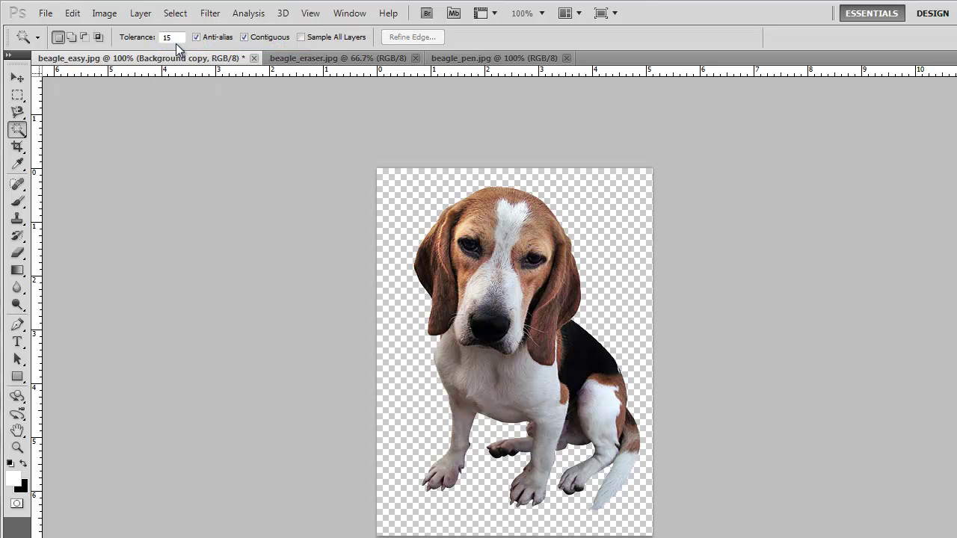
pyautogui.click(46, 13)
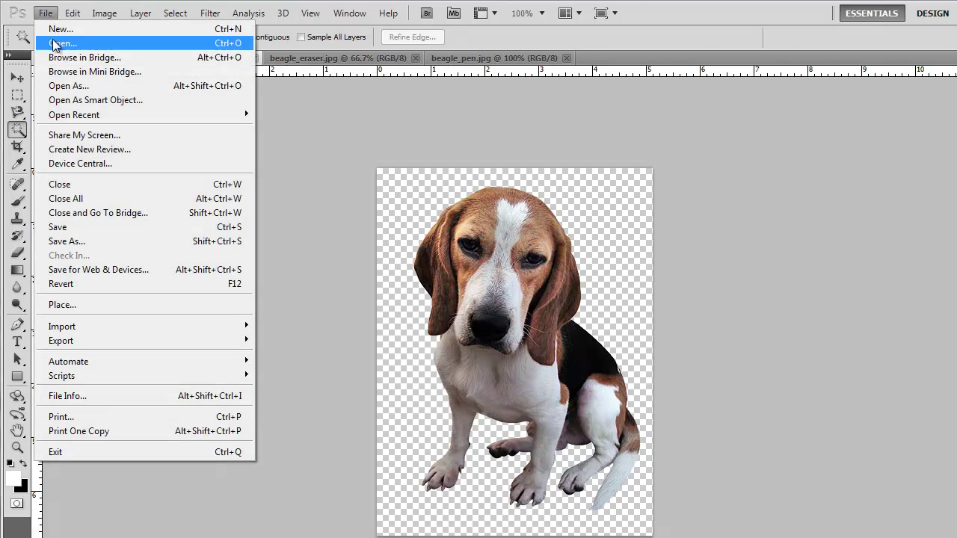
# - Save the cutout as JPEG last_project4c1 in 01 - Computer Core > Projects with default JPEG options
pyautogui.click(77, 229)
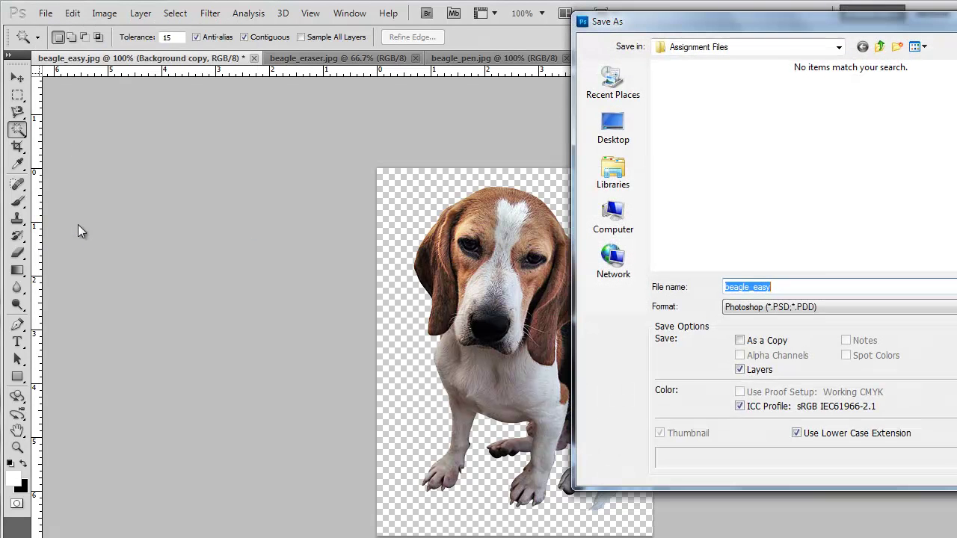
pyautogui.click(808, 309)
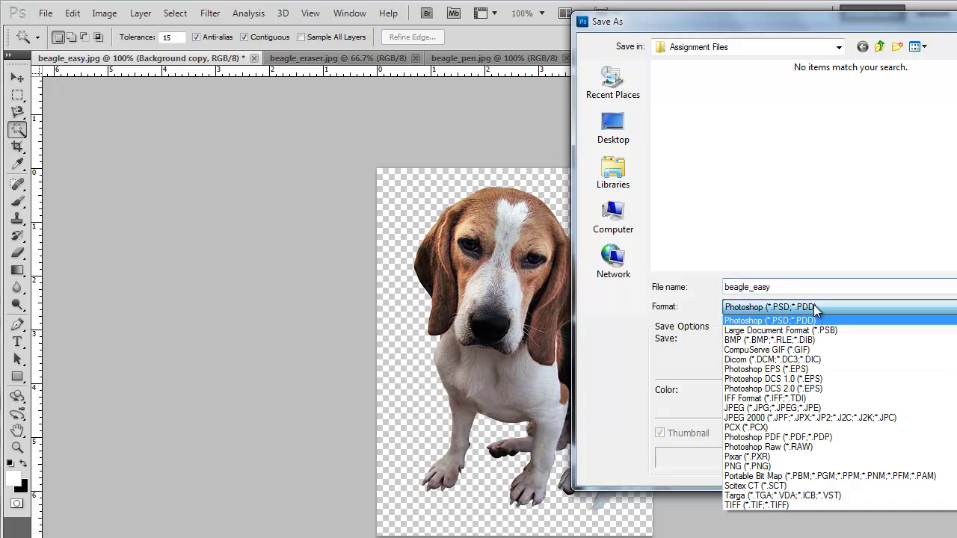
pyautogui.click(791, 408)
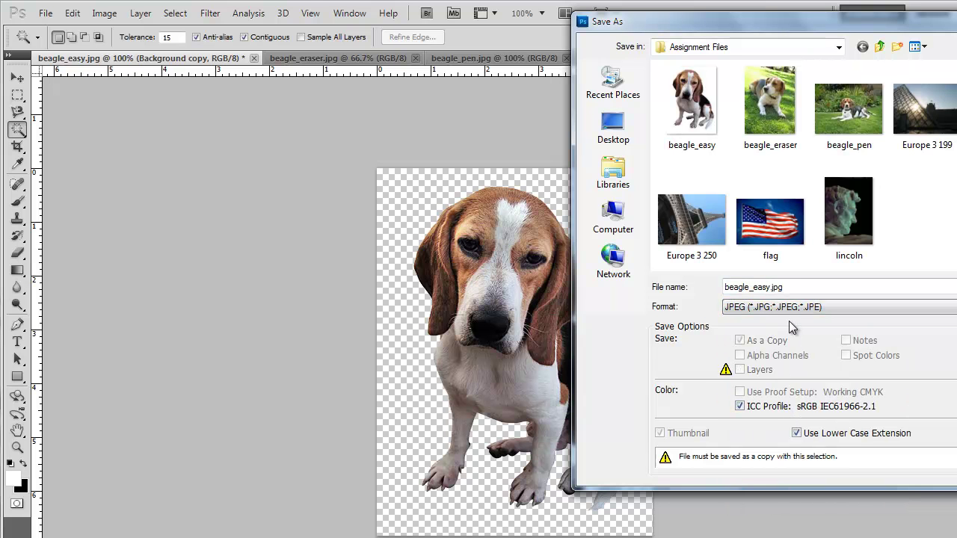
pyautogui.click(833, 48)
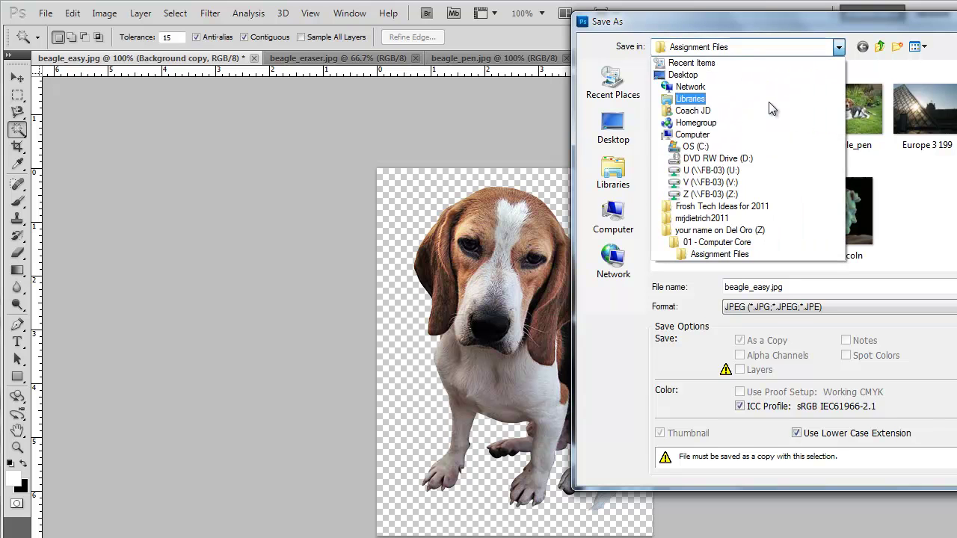
pyautogui.click(718, 242)
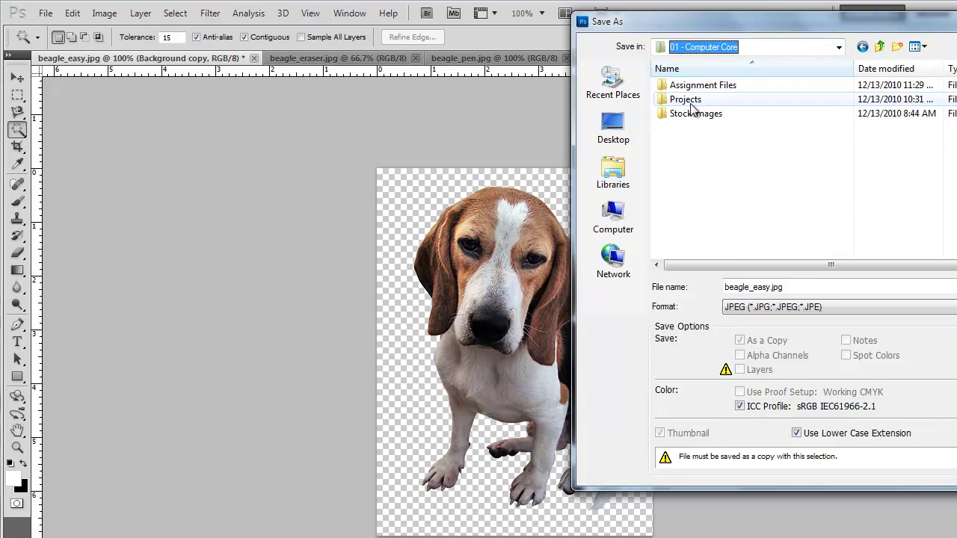
pyautogui.doubleClick(687, 98)
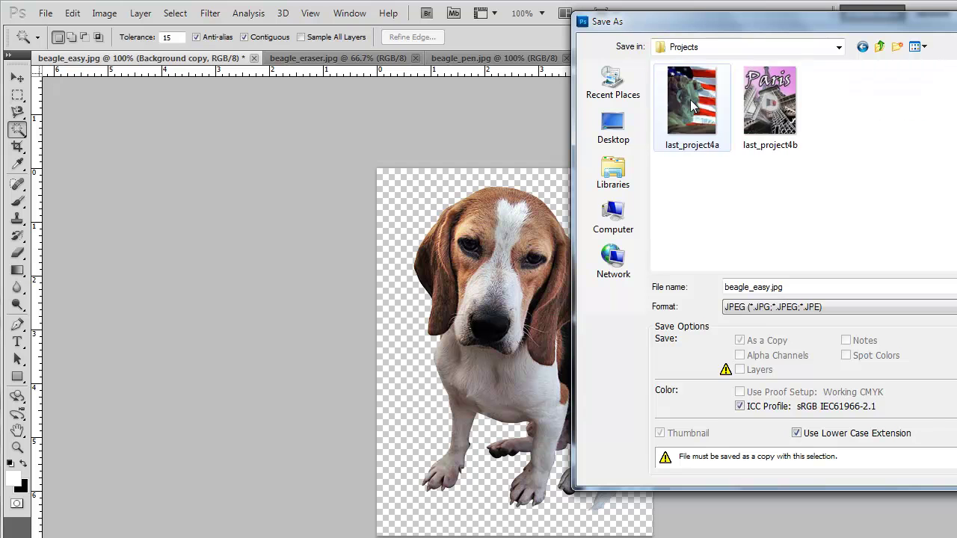
pyautogui.click(763, 145)
pyautogui.click(792, 287)
pyautogui.press('BackSpace')
pyautogui.write('ct4c1')
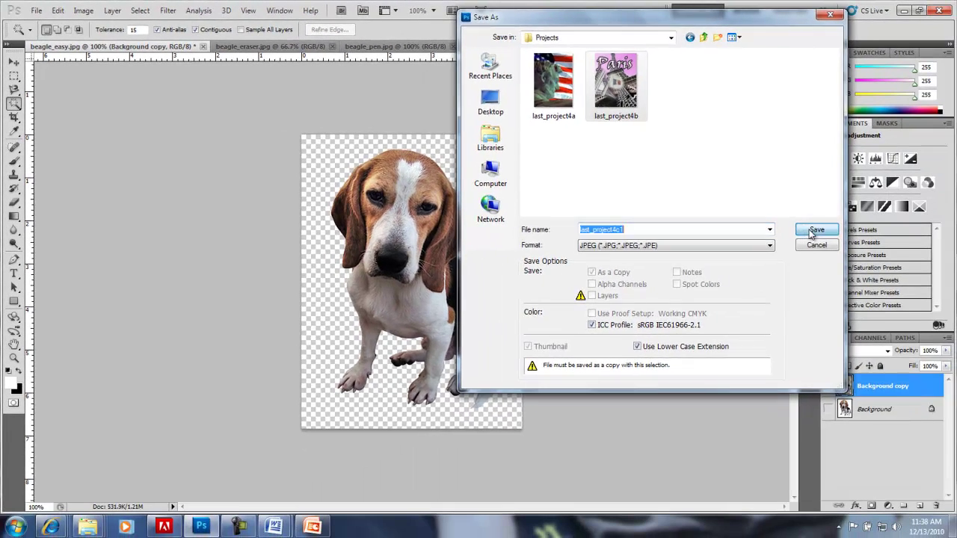
pyautogui.click(816, 234)
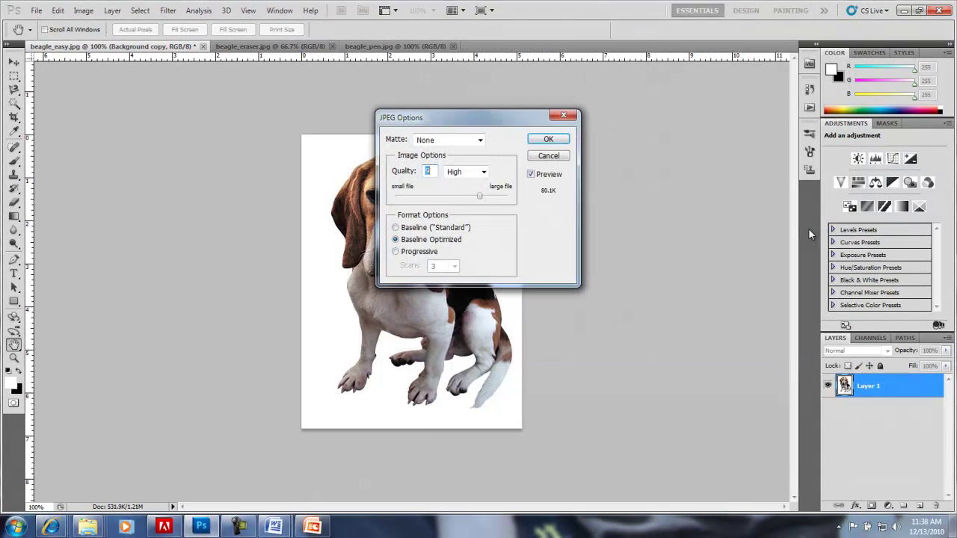
pyautogui.click(549, 139)
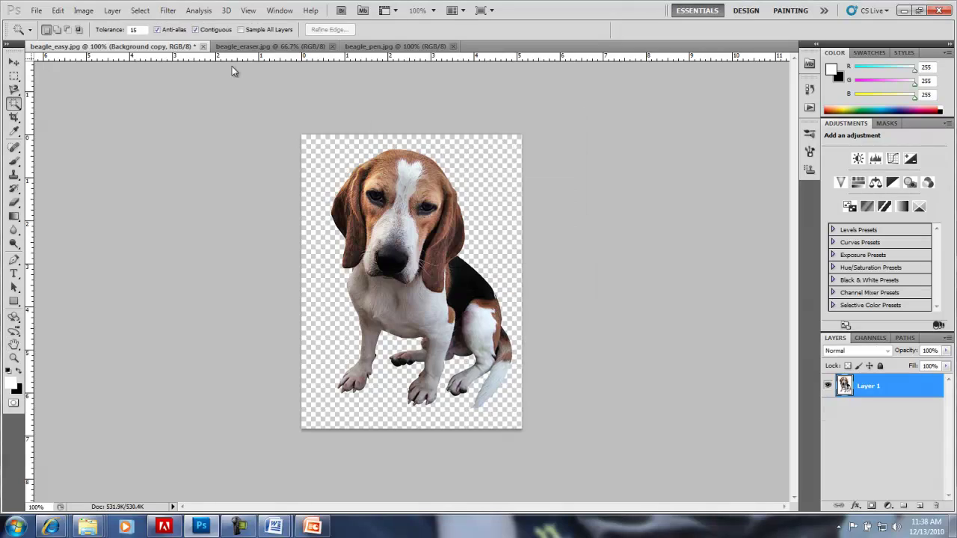
# - Start a Save As in PNG format targeting the 01 - Computer Core > Projects folder
pyautogui.click(36, 10)
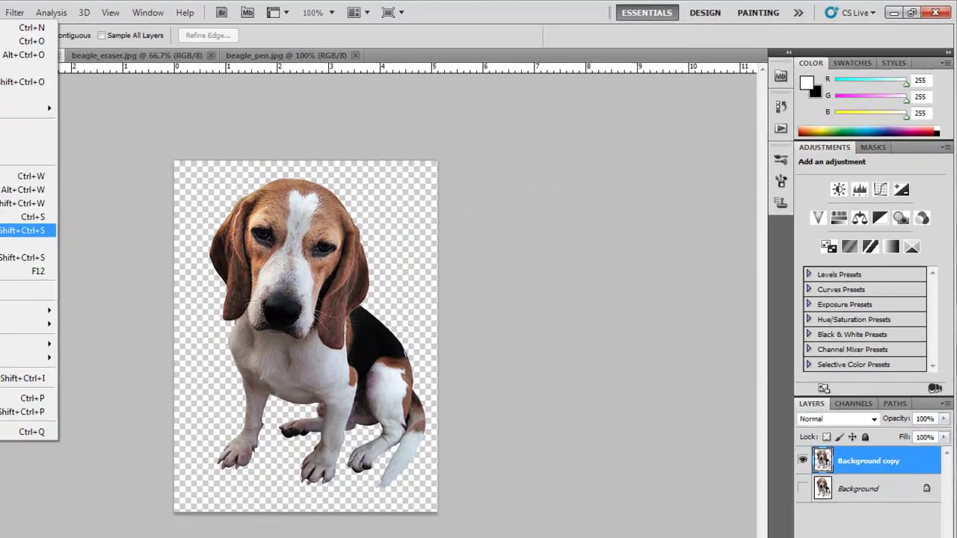
pyautogui.click(4, 230)
pyautogui.click(554, 293)
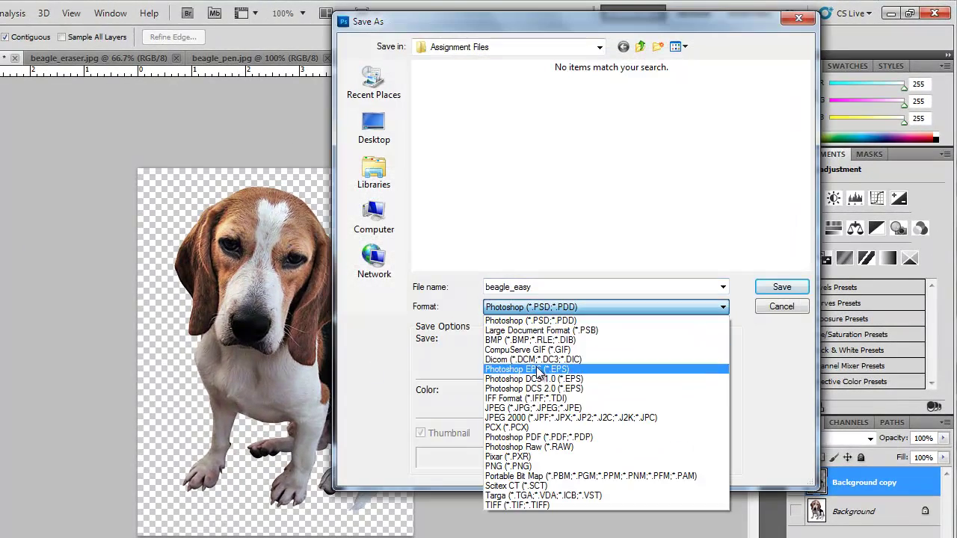
pyautogui.click(516, 467)
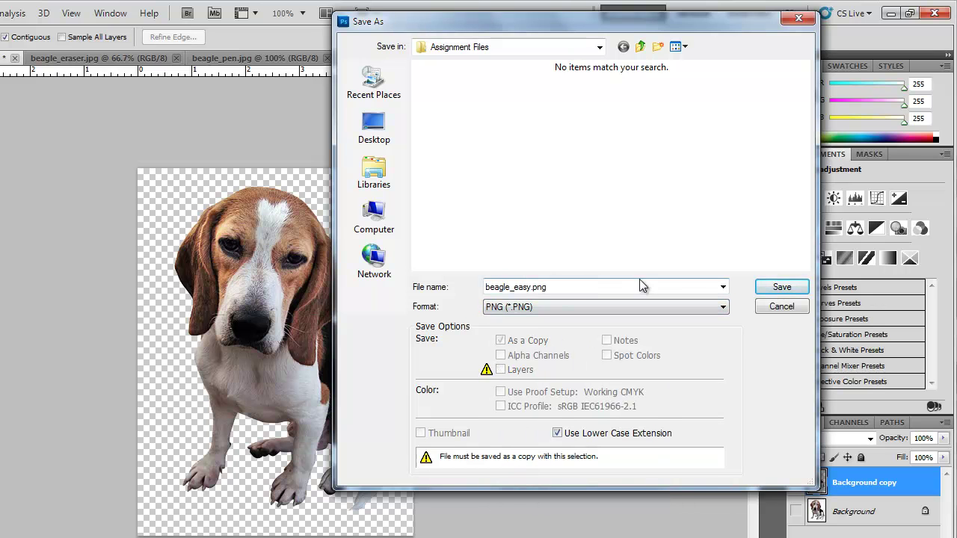
pyautogui.click(599, 47)
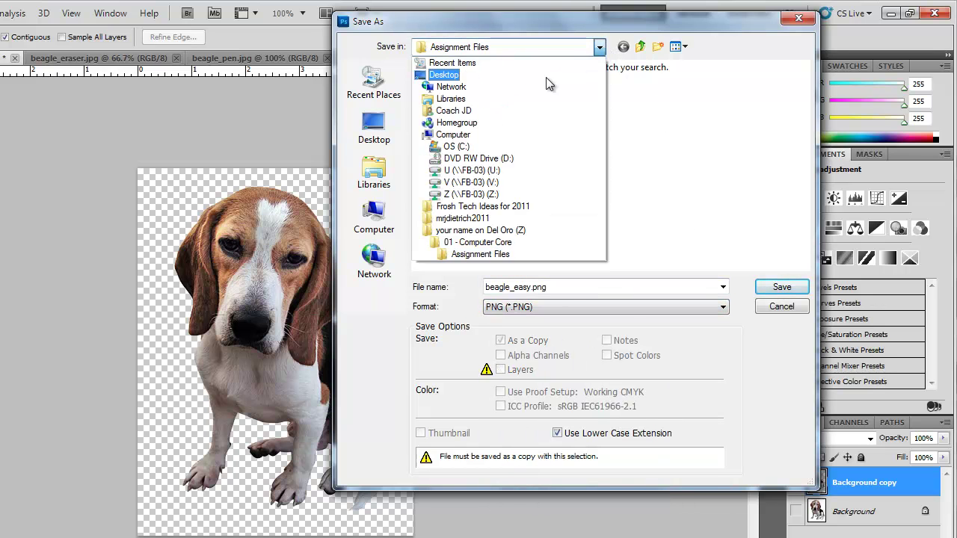
pyautogui.click(464, 242)
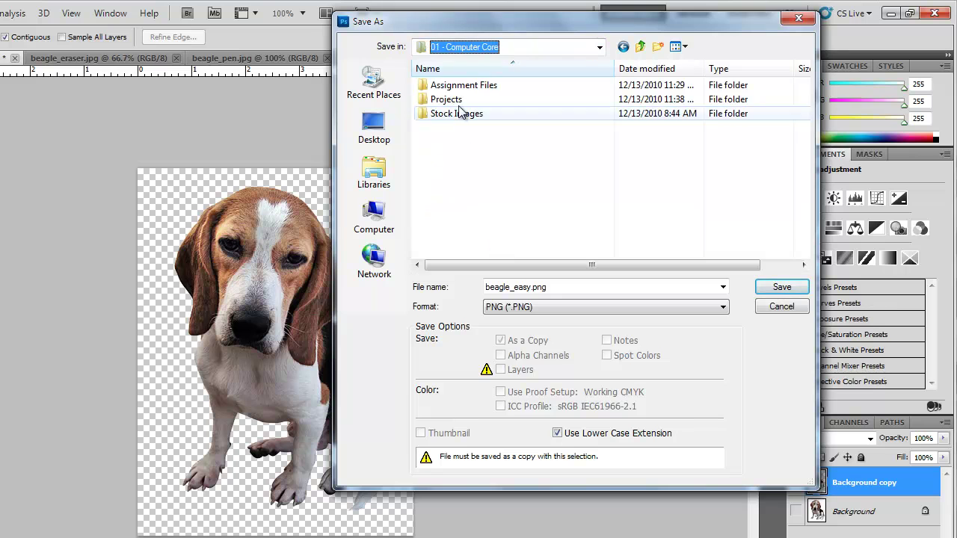
pyautogui.doubleClick(449, 103)
# - Name the file last_project4c1.png and save it, accepting the PNG Options
pyautogui.doubleClick(555, 289)
pyautogui.write('las')
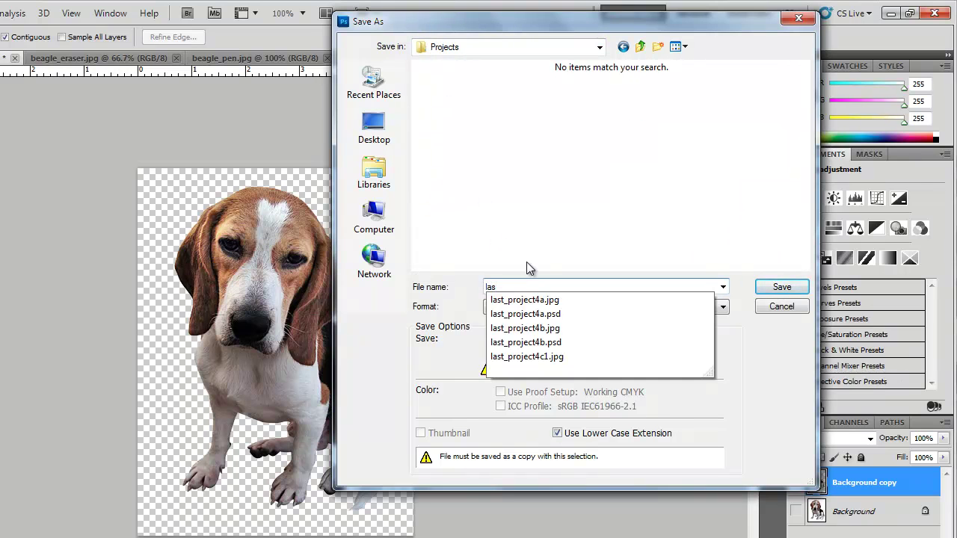
pyautogui.press('Down')
pyautogui.press('Down')
pyautogui.press('Down')
pyautogui.press('Down')
pyautogui.press('Down')
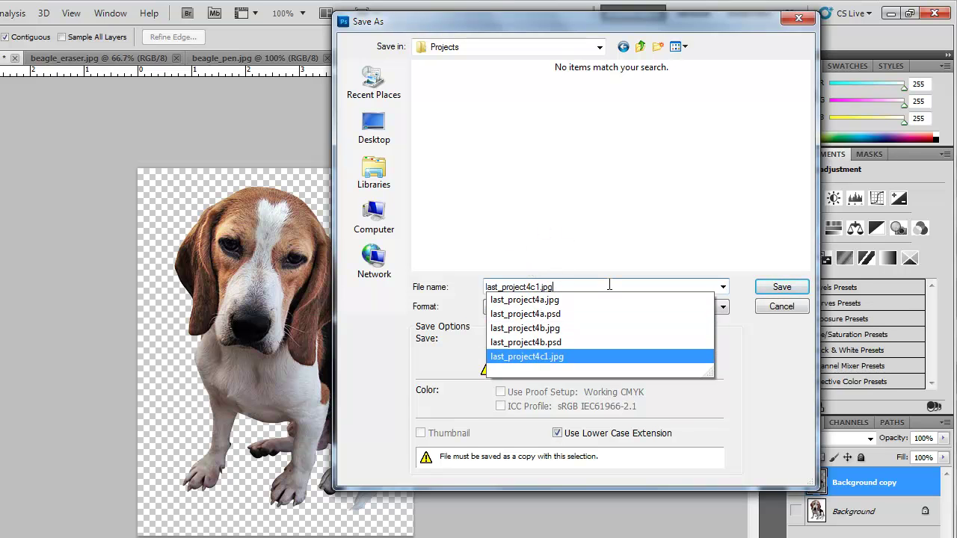
pyautogui.press('BackSpace')
pyautogui.press('BackSpace')
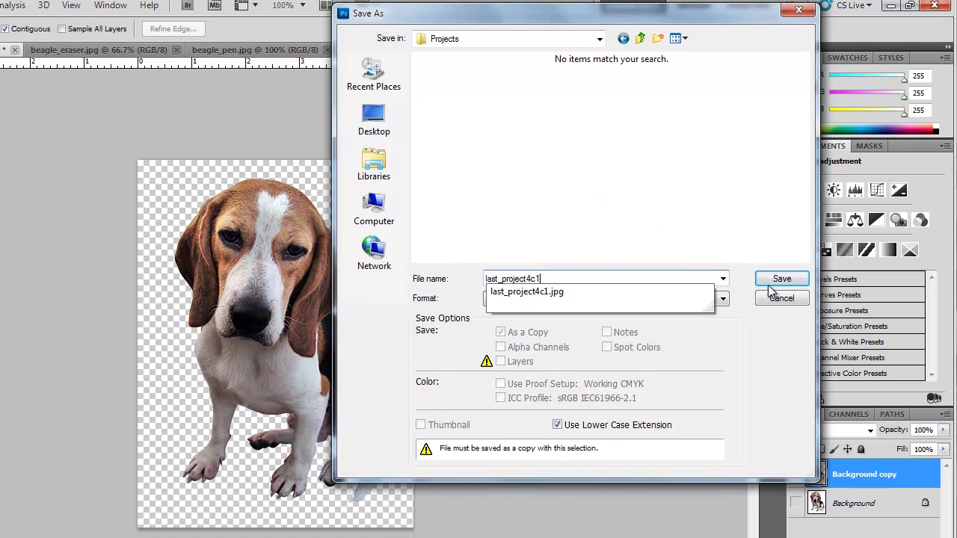
pyautogui.write('.png')
pyautogui.click(782, 287)
pyautogui.click(368, 209)
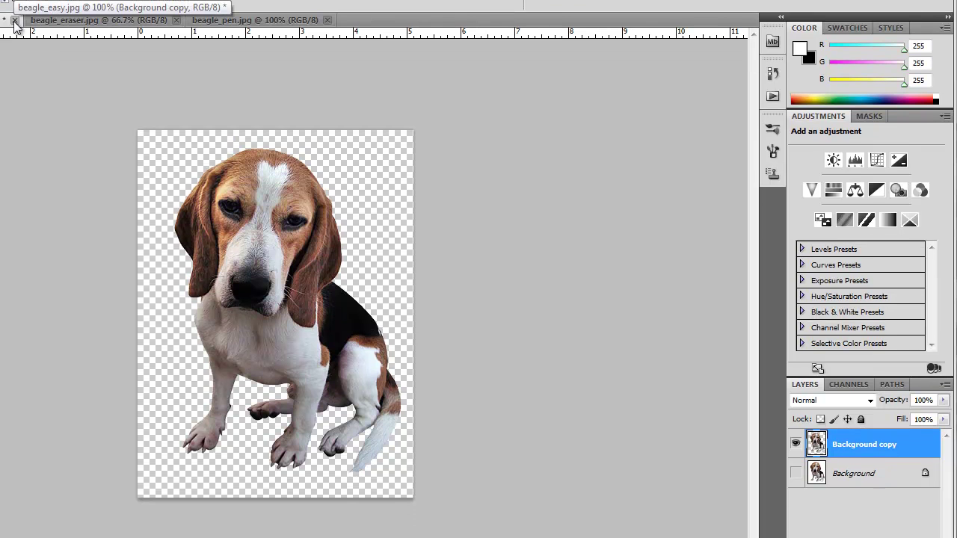
# - Close beagle_easy.jpg without saving changes, leaving beagle_eraser.jpg active
pyautogui.click(14, 48)
pyautogui.click(332, 146)
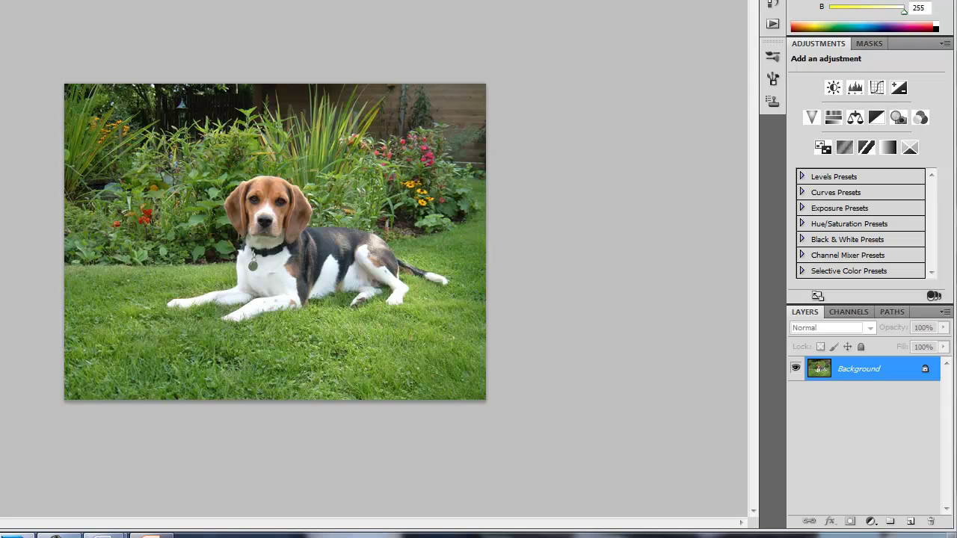
pyautogui.hotkey('ctrl', 'w')
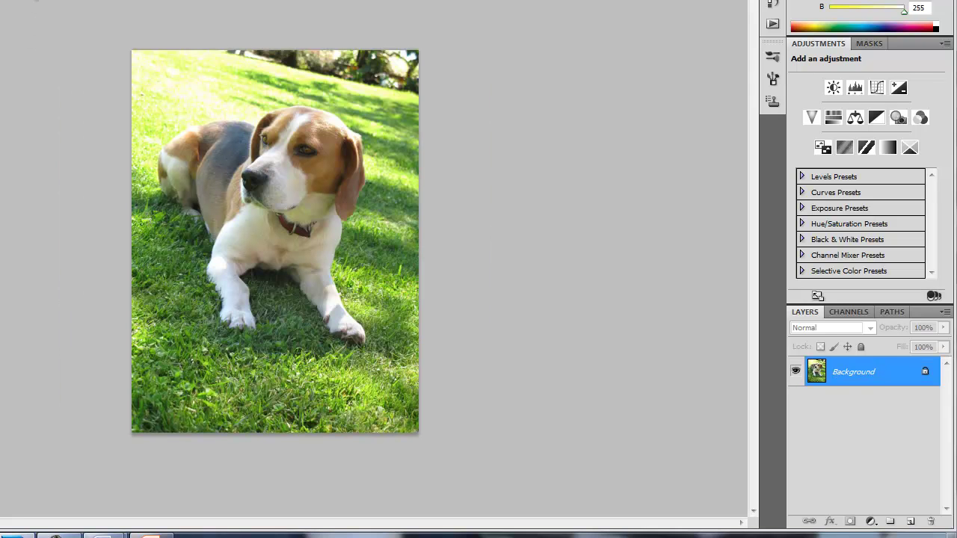
# - Duplicate beagle_eraser's Background layer and hide the original Background layer
pyautogui.rightClick(884, 388)
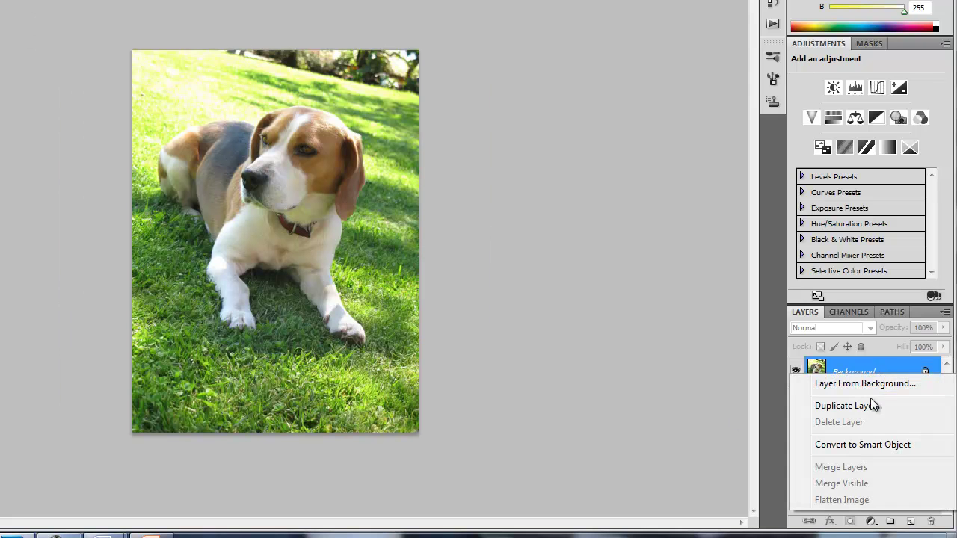
pyautogui.click(871, 405)
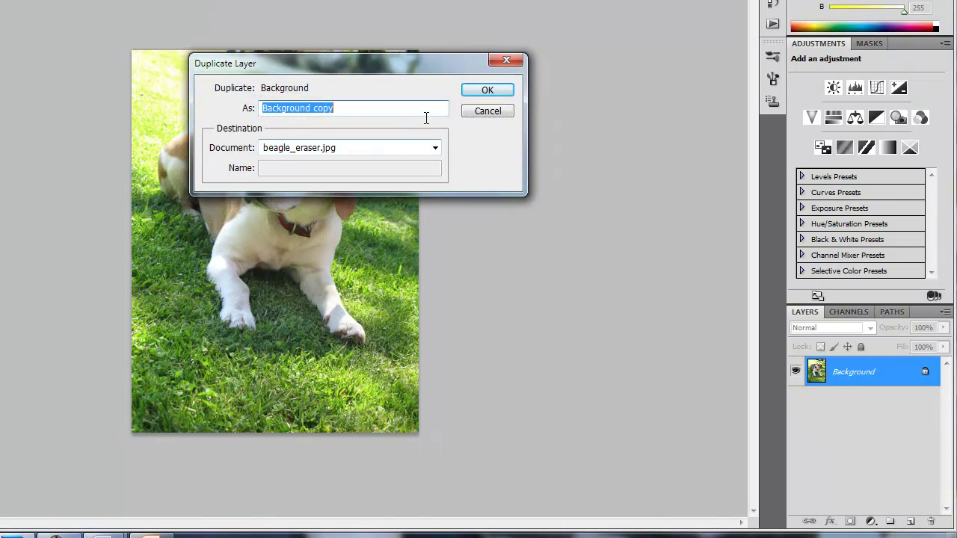
pyautogui.click(507, 93)
pyautogui.click(796, 401)
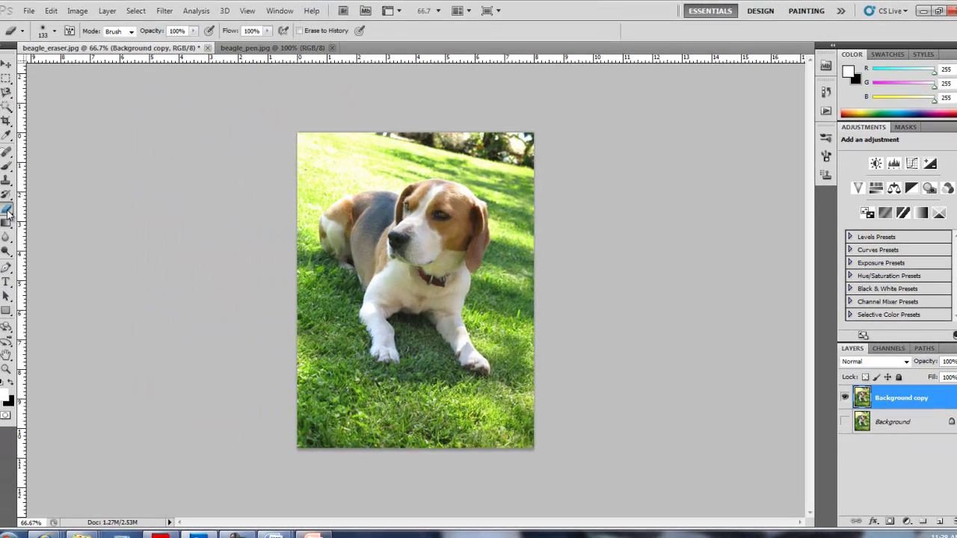
# - Choose the Eraser Tool with a hard round brush and erase the top-right and bottom-left corners
pyautogui.click(6, 208)
pyautogui.click(59, 207)
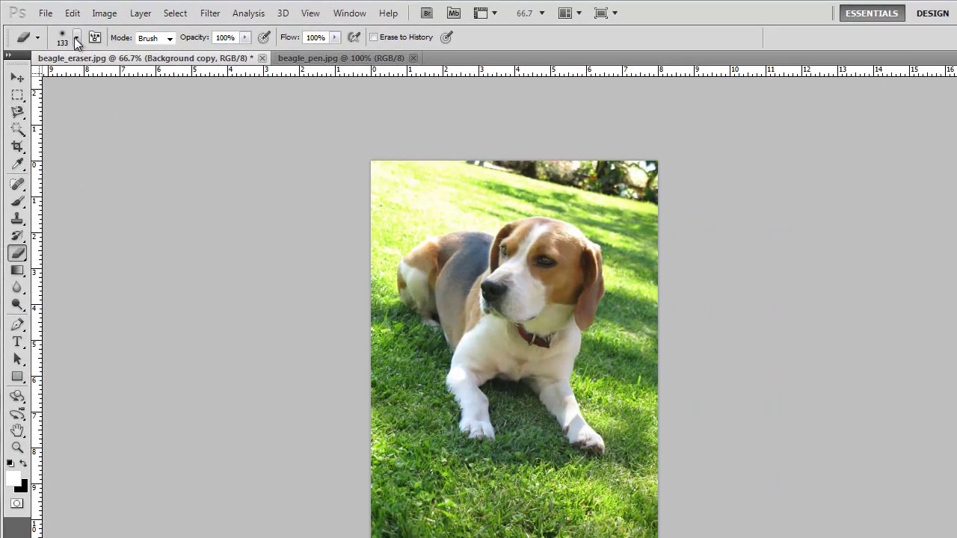
pyautogui.click(63, 34)
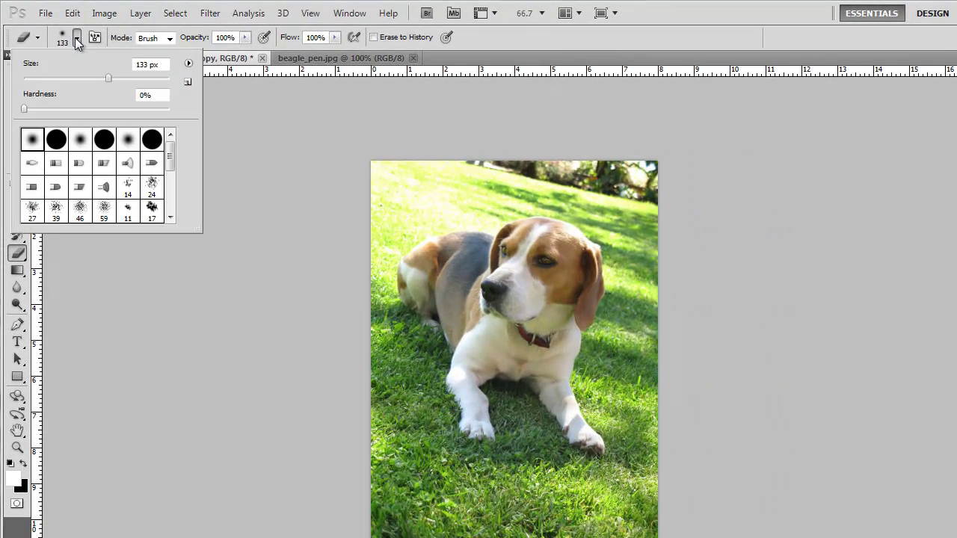
pyautogui.click(56, 140)
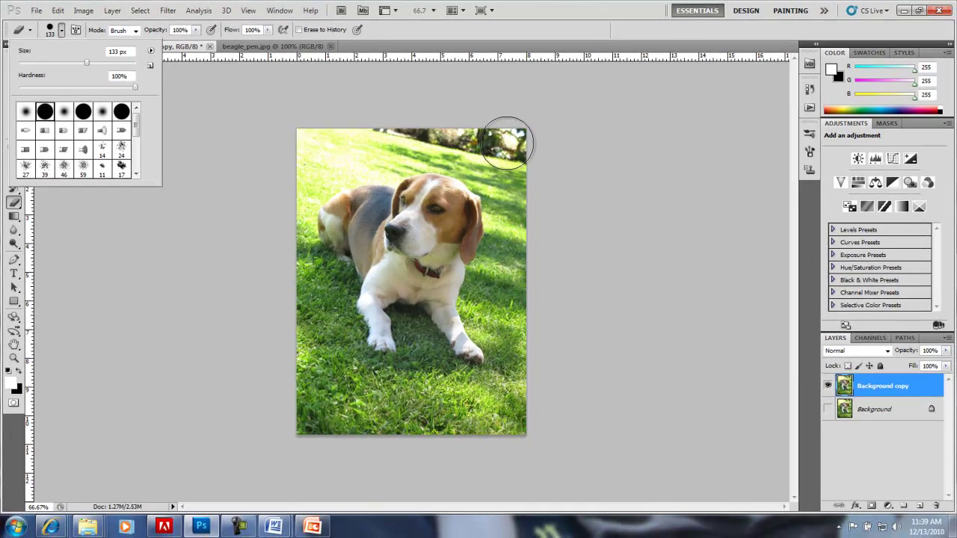
pyautogui.click(636, 180)
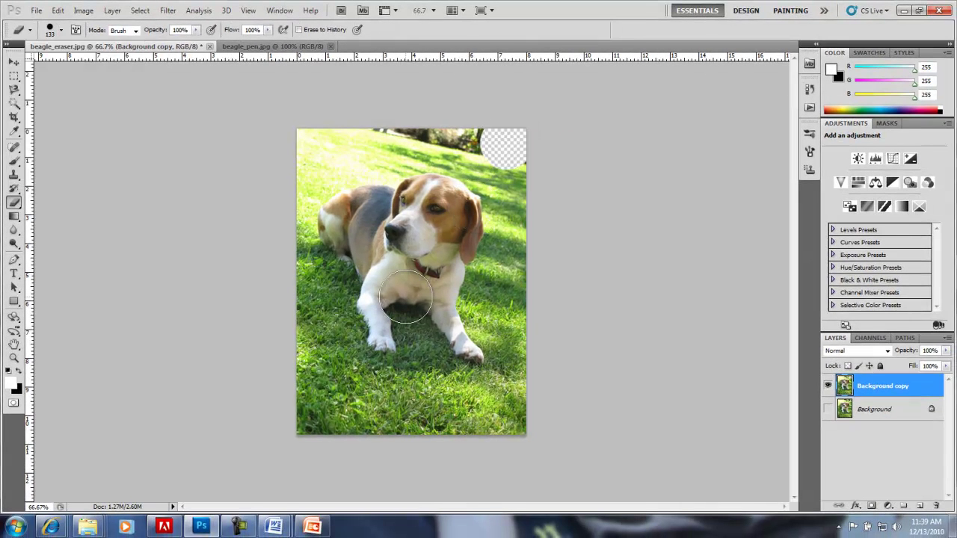
pyautogui.click(307, 417)
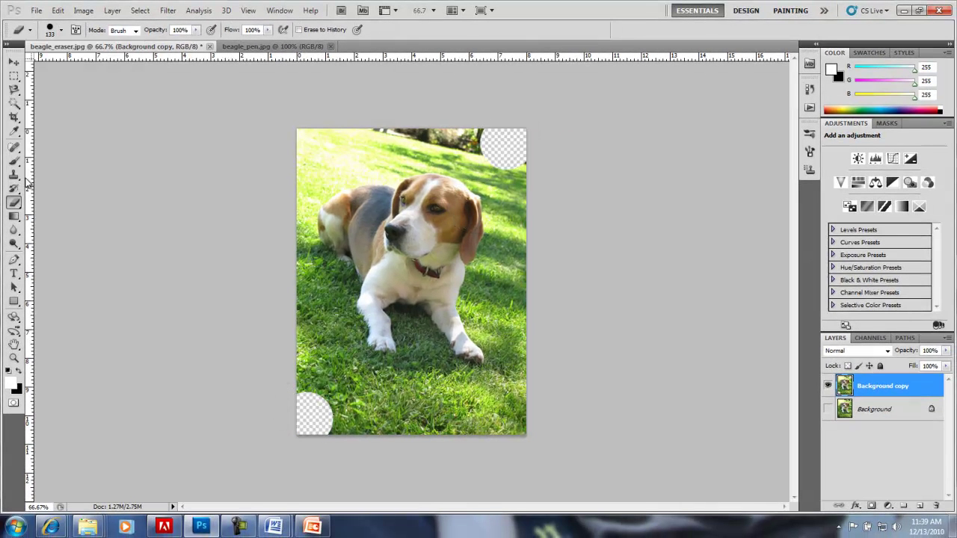
# - Switch to a soft round brush and erase grass bands around the dog's head and ear
pyautogui.click(61, 30)
pyautogui.click(64, 110)
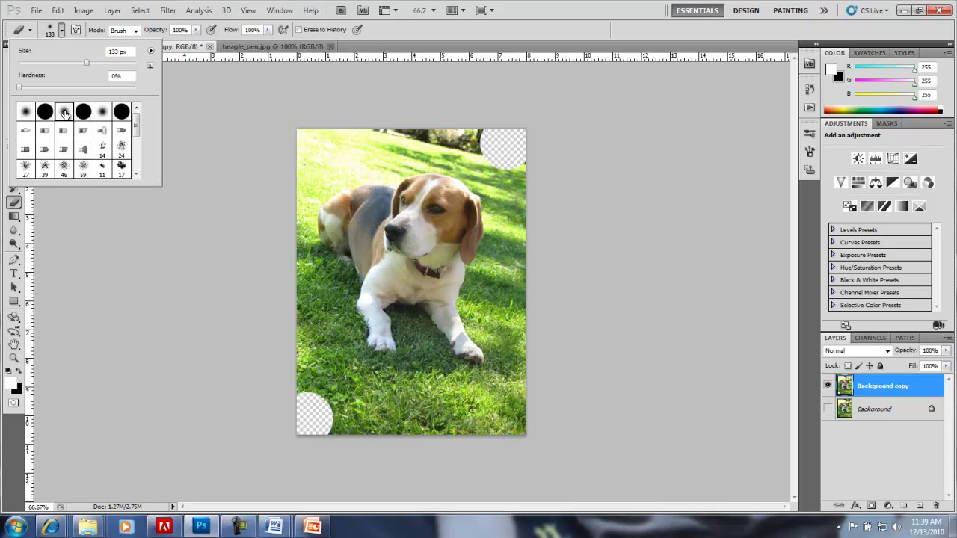
pyautogui.click(383, 415)
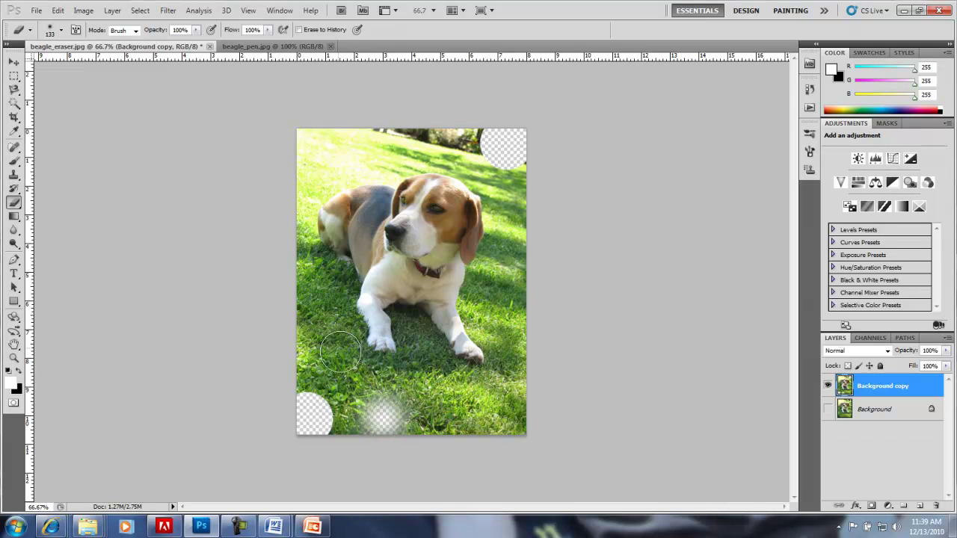
pyautogui.click(61, 30)
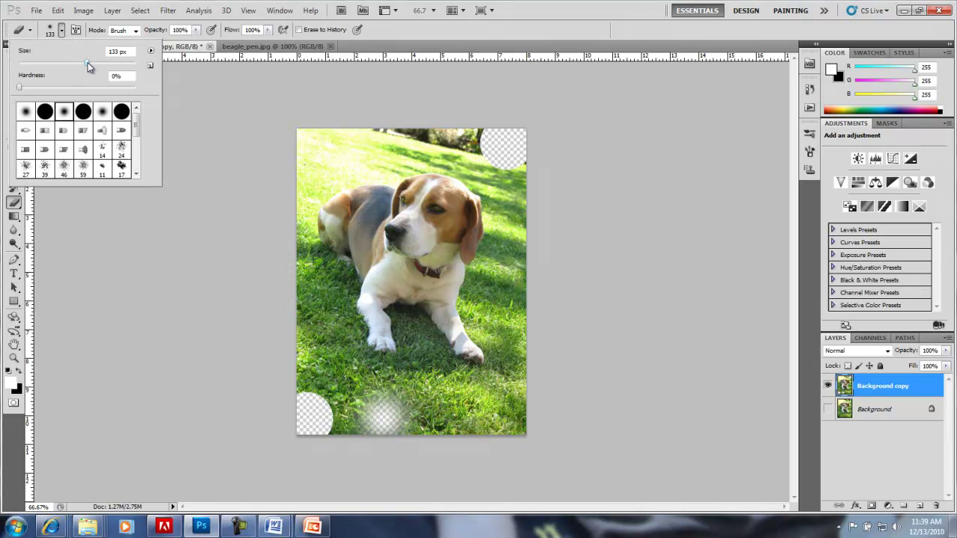
pyautogui.click(61, 30)
pyautogui.moveTo(276, 290)
pyautogui.mouseDown()
pyautogui.moveTo(296, 397)
pyautogui.moveTo(315, 434)
pyautogui.moveTo(287, 338)
pyautogui.moveTo(322, 443)
pyautogui.moveTo(329, 404)
pyautogui.moveTo(321, 402)
pyautogui.moveTo(344, 463)
pyautogui.moveTo(350, 417)
pyautogui.moveTo(369, 419)
pyautogui.moveTo(354, 403)
pyautogui.moveTo(434, 431)
pyautogui.moveTo(409, 414)
pyautogui.moveTo(438, 413)
pyautogui.moveTo(417, 402)
pyautogui.moveTo(468, 426)
pyautogui.moveTo(481, 424)
pyautogui.moveTo(457, 412)
pyautogui.moveTo(469, 406)
pyautogui.moveTo(551, 406)
pyautogui.moveTo(496, 400)
pyautogui.moveTo(517, 365)
pyautogui.moveTo(485, 295)
pyautogui.moveTo(509, 254)
pyautogui.mouseUp()
pyautogui.moveTo(505, 249)
pyautogui.mouseDown()
pyautogui.moveTo(507, 202)
pyautogui.moveTo(524, 229)
pyautogui.mouseUp()
pyautogui.moveTo(513, 145)
pyautogui.mouseDown()
pyautogui.moveTo(513, 154)
pyautogui.moveTo(485, 143)
pyautogui.moveTo(489, 173)
pyautogui.moveTo(403, 176)
pyautogui.moveTo(339, 127)
pyautogui.mouseUp()
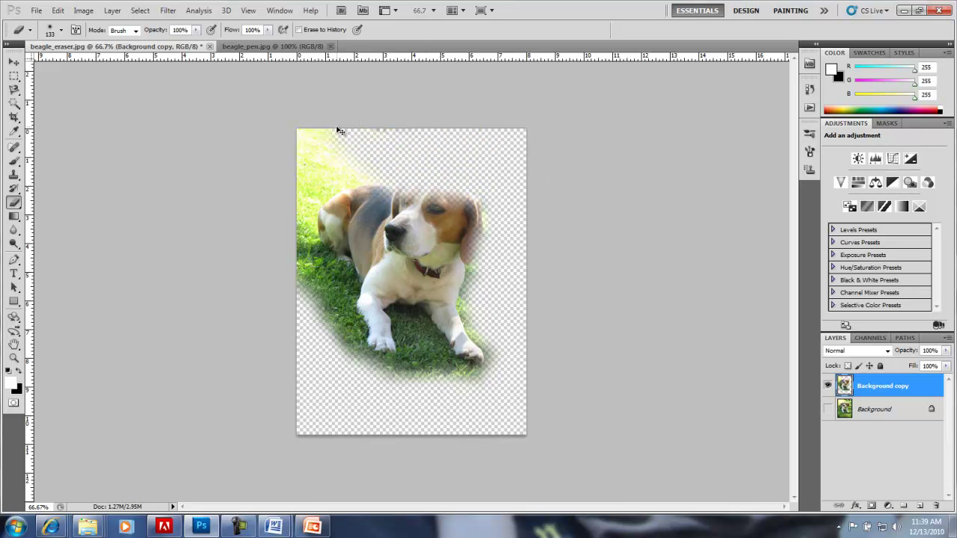
# - Rework the erased grass along the lower-left and bottom, undoing strokes with Ctrl+Z as needed
pyautogui.hotkey('ctrl', 'alt', 'z')
pyautogui.hotkey('ctrl', 'alt', 'z')
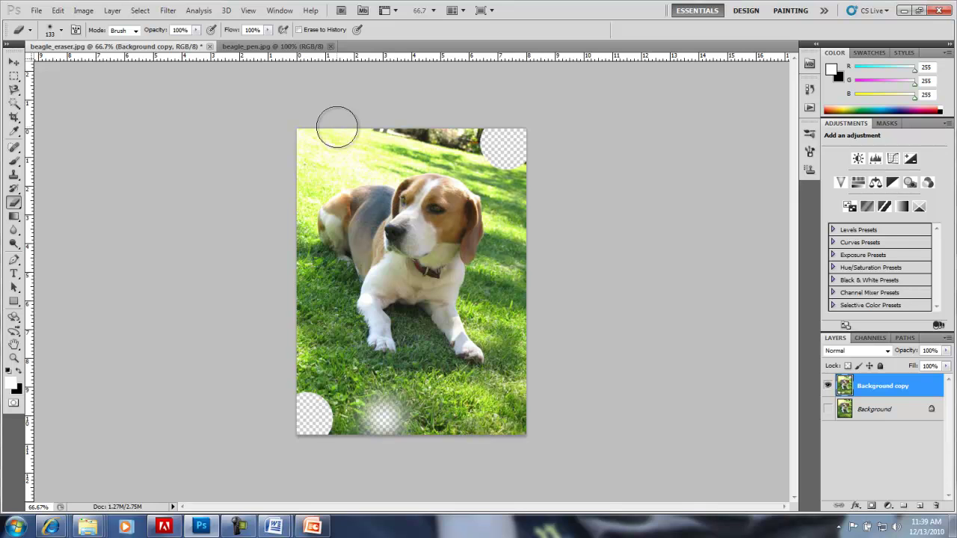
pyautogui.moveTo(293, 239)
pyautogui.mouseDown()
pyautogui.moveTo(360, 480)
pyautogui.moveTo(315, 395)
pyautogui.moveTo(291, 317)
pyautogui.mouseUp()
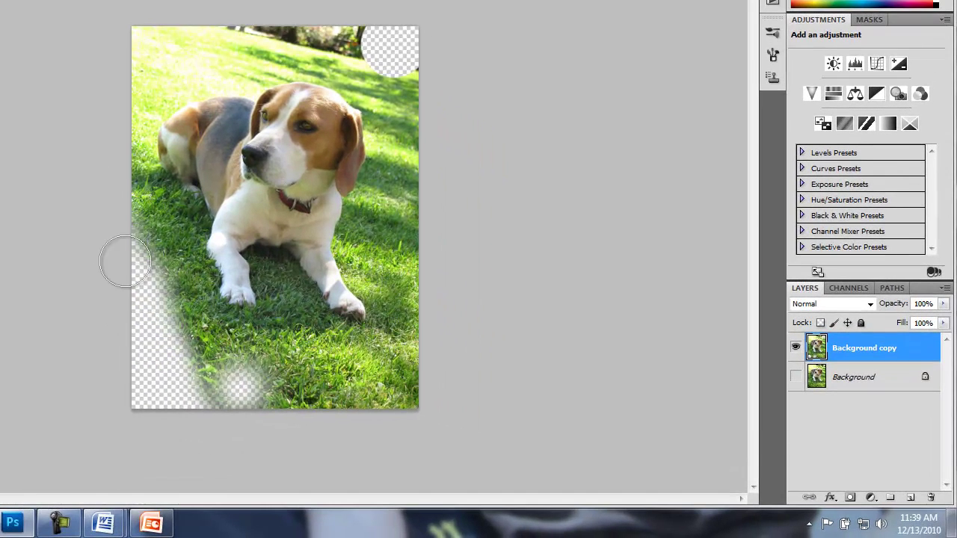
pyautogui.moveTo(125, 261)
pyautogui.mouseDown()
pyautogui.moveTo(152, 272)
pyautogui.moveTo(181, 346)
pyautogui.moveTo(130, 224)
pyautogui.moveTo(222, 414)
pyautogui.moveTo(251, 429)
pyautogui.moveTo(249, 408)
pyautogui.moveTo(220, 379)
pyautogui.moveTo(295, 423)
pyautogui.moveTo(266, 410)
pyautogui.mouseUp()
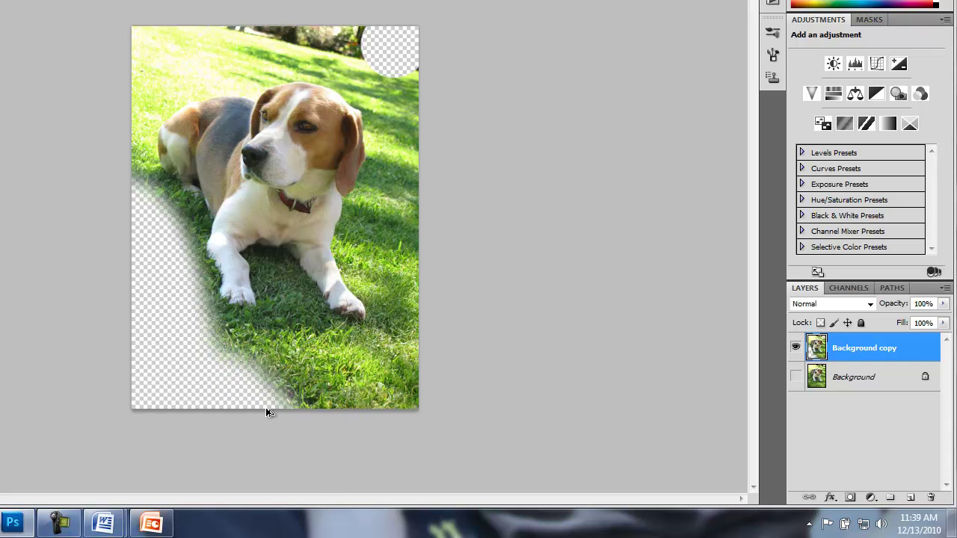
pyautogui.hotkey('ctrl', 'z')
pyautogui.moveTo(131, 217)
pyautogui.mouseDown()
pyautogui.moveTo(153, 378)
pyautogui.moveTo(132, 246)
pyautogui.mouseUp()
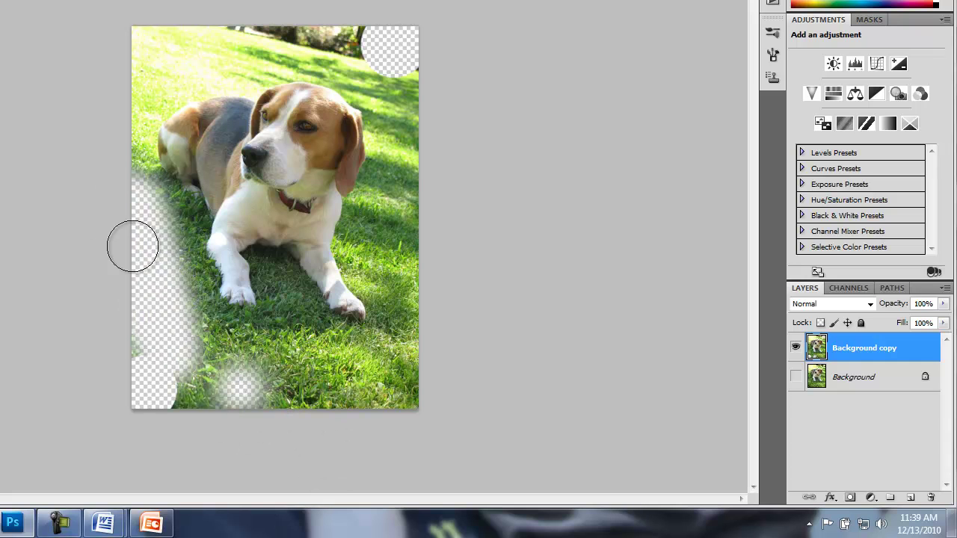
pyautogui.hotkey('ctrl', 'z')
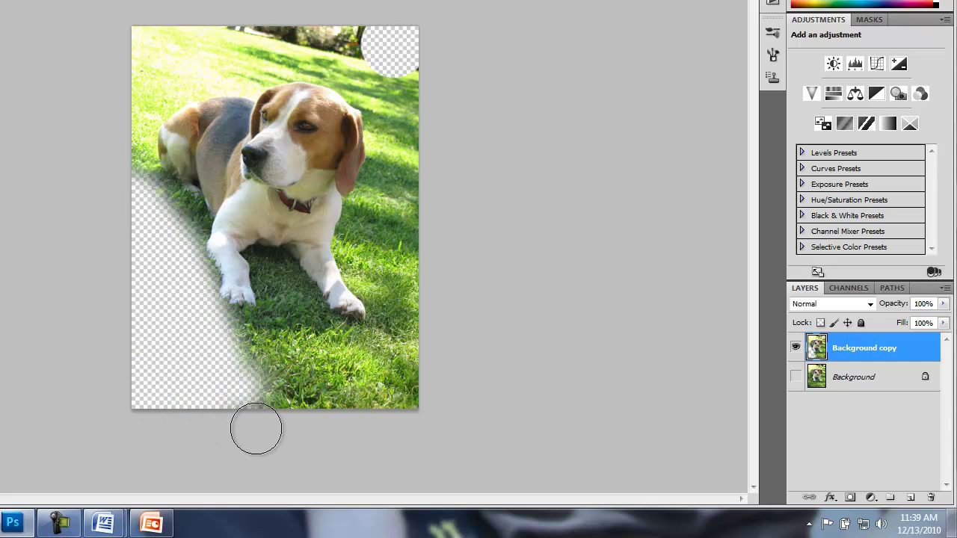
pyautogui.moveTo(256, 429); pyautogui.dragTo(220, 367)
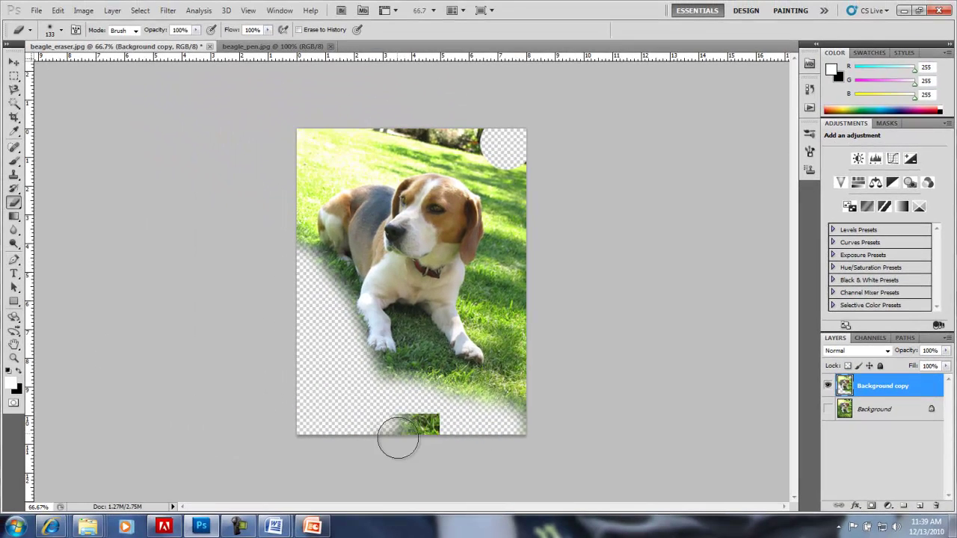
pyautogui.hotkey('ctrl', 'z')
pyautogui.moveTo(359, 425)
pyautogui.mouseDown()
pyautogui.moveTo(543, 449)
pyautogui.moveTo(445, 433)
pyautogui.moveTo(365, 402)
pyautogui.moveTo(529, 416)
pyautogui.moveTo(508, 398)
pyautogui.moveTo(458, 394)
pyautogui.moveTo(511, 386)
pyautogui.moveTo(517, 346)
pyautogui.moveTo(517, 355)
pyautogui.moveTo(494, 280)
pyautogui.mouseUp()
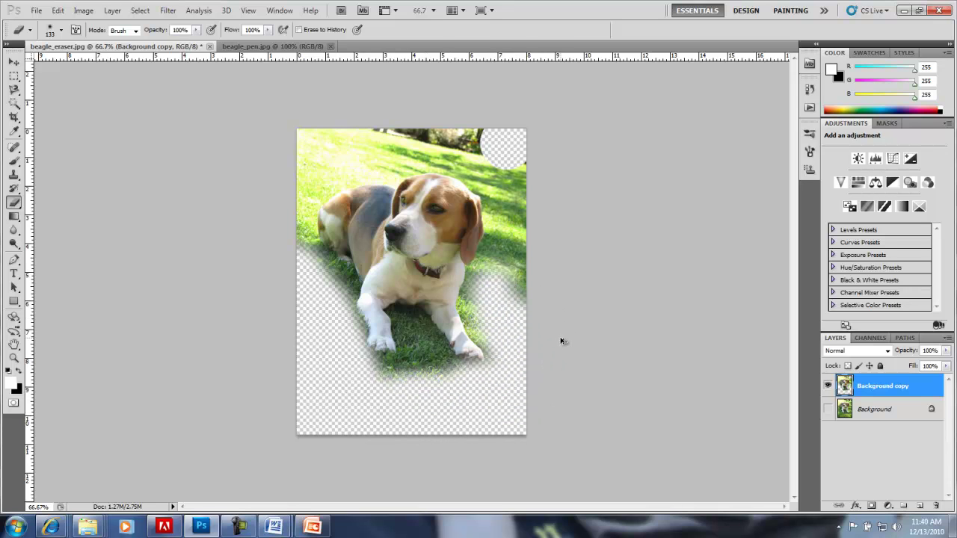
pyautogui.hotkey('ctrl', 'z')
pyautogui.moveTo(381, 391)
pyautogui.mouseDown()
pyautogui.moveTo(455, 407)
pyautogui.moveTo(426, 404)
pyautogui.moveTo(442, 434)
pyautogui.moveTo(380, 415)
pyautogui.moveTo(493, 432)
pyautogui.moveTo(496, 423)
pyautogui.moveTo(462, 416)
pyautogui.moveTo(528, 389)
pyautogui.moveTo(532, 263)
pyautogui.moveTo(529, 370)
pyautogui.moveTo(520, 151)
pyautogui.moveTo(496, 139)
pyautogui.moveTo(518, 138)
pyautogui.moveTo(306, 130)
pyautogui.moveTo(368, 136)
pyautogui.moveTo(283, 156)
pyautogui.moveTo(276, 240)
pyautogui.moveTo(304, 135)
pyautogui.mouseUp()
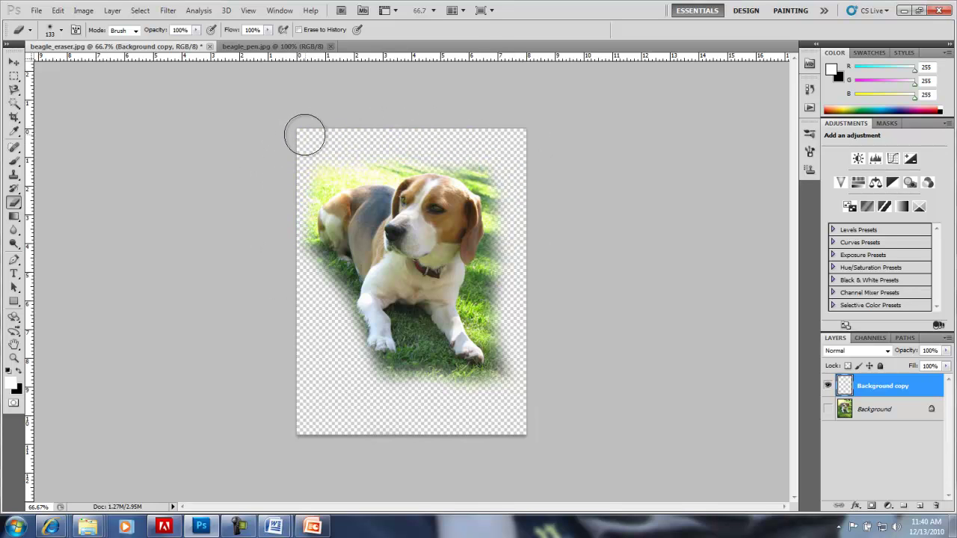
# - With an 86 px eraser, zoom in and erase leftover grass around the paws, leg and ear
pyautogui.click(60, 33)
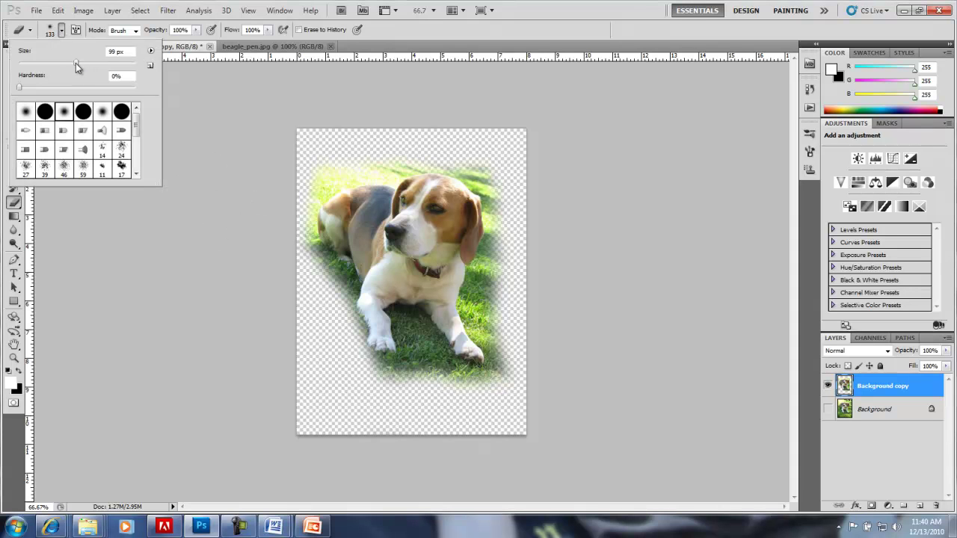
pyautogui.press('Return')
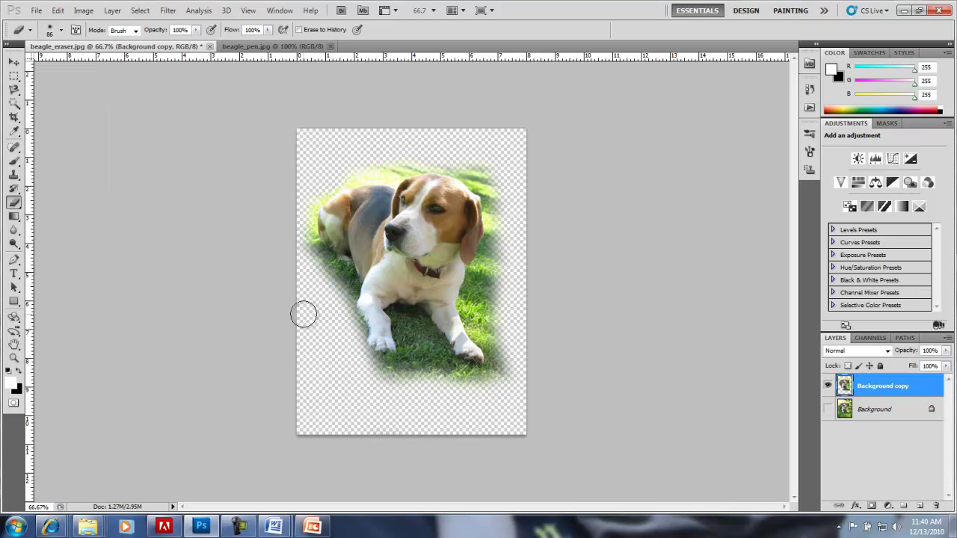
pyautogui.hotkey('ctrl', '+')
pyautogui.hotkey('ctrl', '+')
pyautogui.hotkey('ctrl', '+')
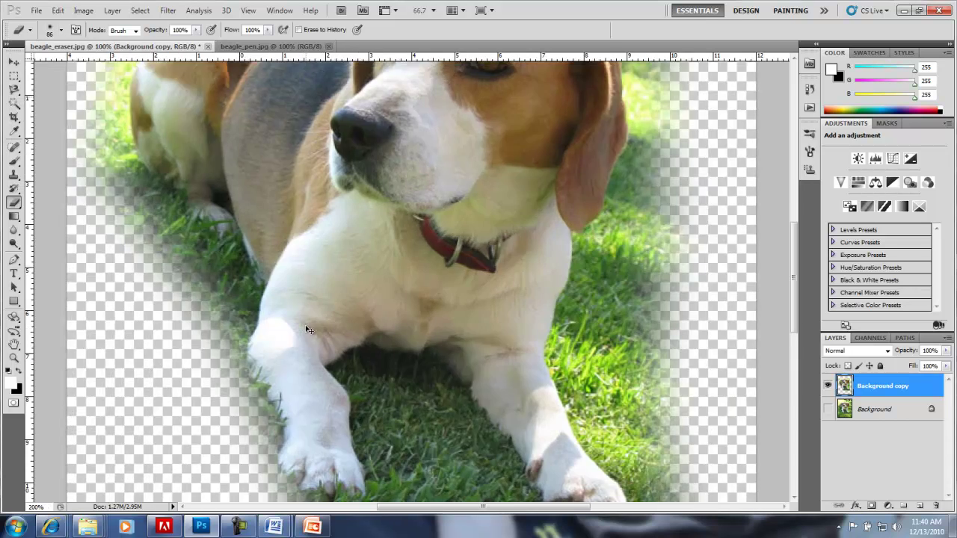
pyautogui.moveTo(389, 175)
pyautogui.mouseDown()
pyautogui.moveTo(459, 438)
pyautogui.moveTo(468, 522)
pyautogui.moveTo(421, 249)
pyautogui.moveTo(452, 297)
pyautogui.moveTo(463, 291)
pyautogui.moveTo(469, 283)
pyautogui.moveTo(183, 337)
pyautogui.moveTo(404, 301)
pyautogui.moveTo(442, 303)
pyautogui.moveTo(434, 327)
pyautogui.moveTo(477, 320)
pyautogui.moveTo(590, 252)
pyautogui.moveTo(559, 263)
pyautogui.moveTo(587, 251)
pyautogui.moveTo(376, 233)
pyautogui.moveTo(334, 265)
pyautogui.moveTo(374, 250)
pyautogui.moveTo(551, 267)
pyautogui.moveTo(611, 286)
pyautogui.moveTo(488, 225)
pyautogui.moveTo(684, 365)
pyautogui.moveTo(597, 277)
pyautogui.moveTo(663, 339)
pyautogui.moveTo(543, 157)
pyautogui.moveTo(588, 298)
pyautogui.moveTo(592, 369)
pyautogui.moveTo(596, 298)
pyautogui.moveTo(634, 424)
pyautogui.moveTo(635, 189)
pyautogui.moveTo(631, 163)
pyautogui.moveTo(612, 167)
pyautogui.moveTo(610, 151)
pyautogui.moveTo(550, 219)
pyautogui.moveTo(540, 290)
pyautogui.moveTo(509, 380)
pyautogui.moveTo(495, 320)
pyautogui.moveTo(498, 406)
pyautogui.moveTo(498, 375)
pyautogui.moveTo(534, 419)
pyautogui.mouseUp()
pyautogui.moveTo(620, 445)
pyautogui.mouseDown()
pyautogui.moveTo(596, 228)
pyautogui.moveTo(568, 103)
pyautogui.moveTo(549, 129)
pyautogui.moveTo(539, 191)
pyautogui.moveTo(505, 200)
pyautogui.moveTo(475, 148)
pyautogui.moveTo(474, 165)
pyautogui.moveTo(518, 231)
pyautogui.moveTo(465, 192)
pyautogui.moveTo(554, 300)
pyautogui.moveTo(561, 393)
pyautogui.moveTo(439, 464)
pyautogui.moveTo(359, 428)
pyautogui.moveTo(271, 353)
pyautogui.moveTo(342, 399)
pyautogui.moveTo(214, 176)
pyautogui.moveTo(135, 147)
pyautogui.moveTo(172, 235)
pyautogui.moveTo(192, 426)
pyautogui.moveTo(235, 467)
pyautogui.moveTo(244, 424)
pyautogui.moveTo(302, 355)
pyautogui.moveTo(458, 341)
pyautogui.moveTo(436, 332)
pyautogui.moveTo(419, 285)
pyautogui.moveTo(259, 268)
pyautogui.moveTo(244, 256)
pyautogui.moveTo(507, 454)
pyautogui.moveTo(646, 455)
pyautogui.moveTo(521, 282)
pyautogui.moveTo(577, 519)
pyautogui.mouseUp()
pyautogui.moveTo(562, 404)
pyautogui.mouseDown()
pyautogui.moveTo(572, 310)
pyautogui.moveTo(575, 349)
pyautogui.moveTo(580, 329)
pyautogui.moveTo(442, 165)
pyautogui.mouseUp()
pyautogui.moveTo(517, 292)
pyautogui.mouseDown()
pyautogui.moveTo(591, 484)
pyautogui.moveTo(620, 513)
pyautogui.mouseUp()
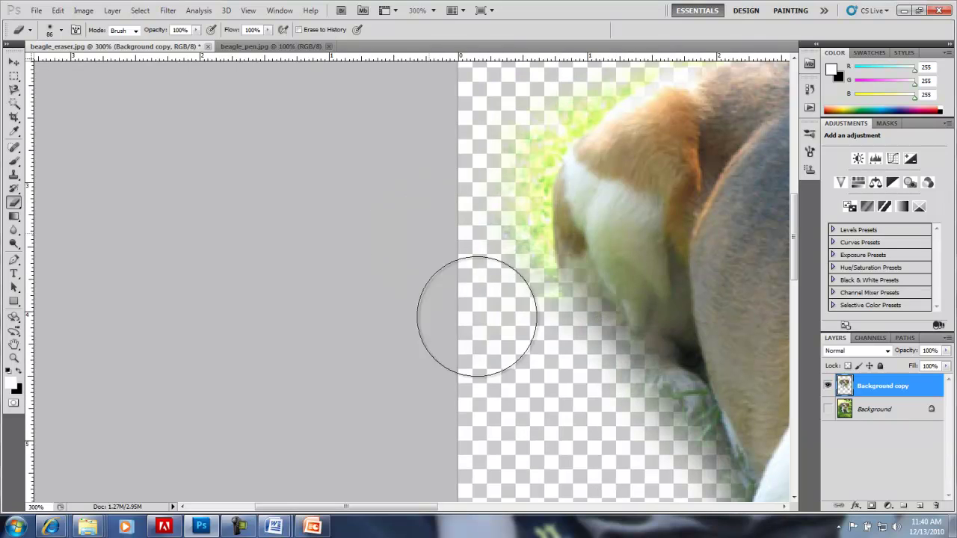
pyautogui.moveTo(519, 335)
pyautogui.mouseDown()
pyautogui.moveTo(556, 468)
pyautogui.moveTo(556, 440)
pyautogui.mouseUp()
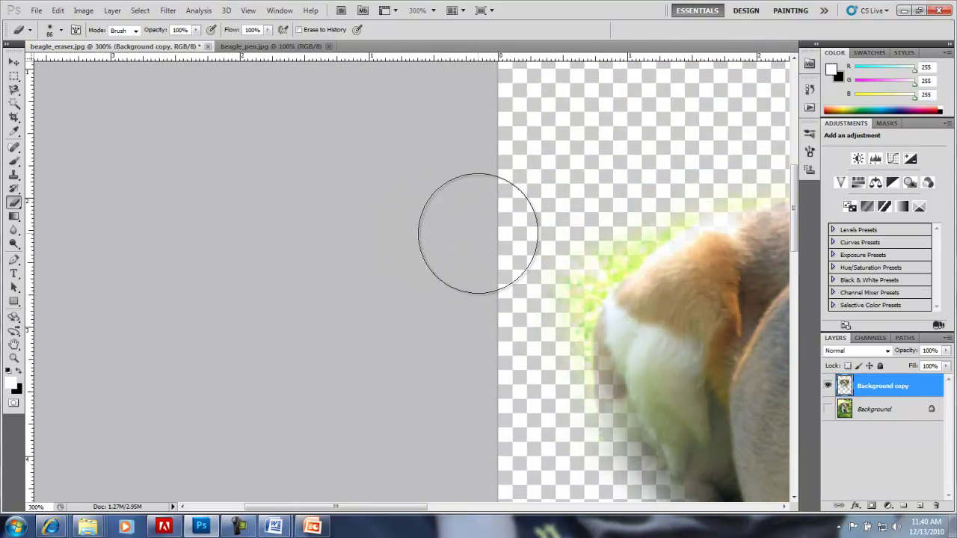
pyautogui.moveTo(547, 249); pyautogui.dragTo(498, 357)
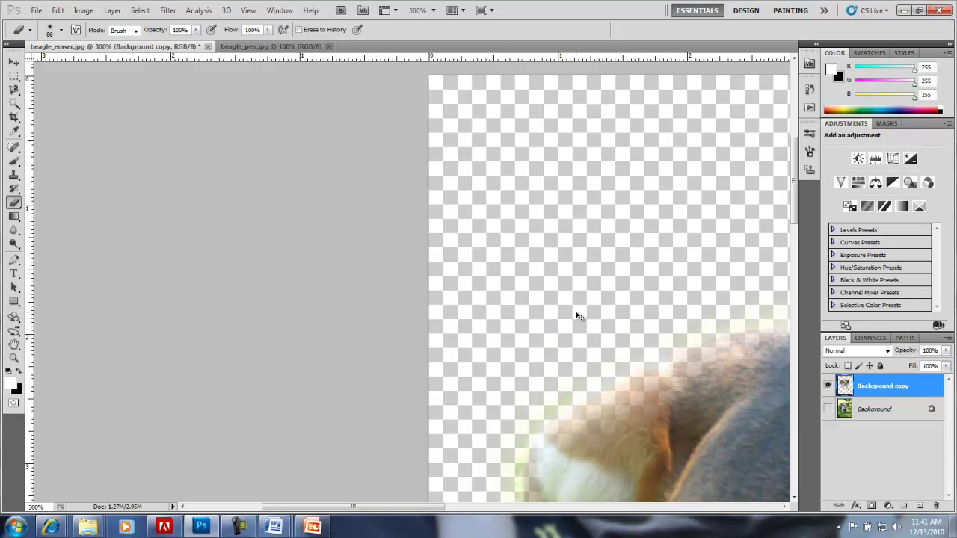
pyautogui.hotkey('ctrl', '-')
pyautogui.hotkey('ctrl', '-')
pyautogui.hotkey('ctrl', '-')
pyautogui.hotkey('ctrl', '-')
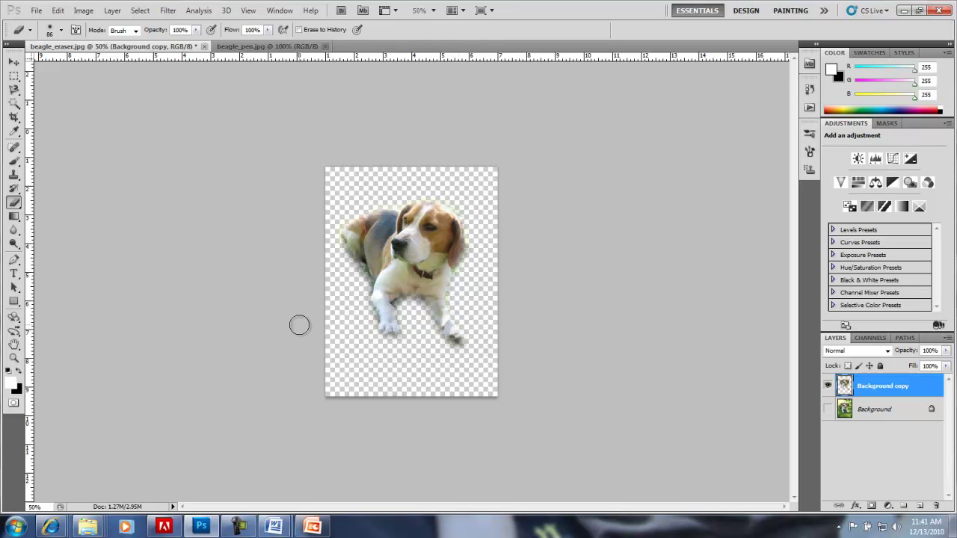
# - Save the erased beagle cutout as a JPEG in the 01 - Computer Core > Projects folder
pyautogui.click(36, 10)
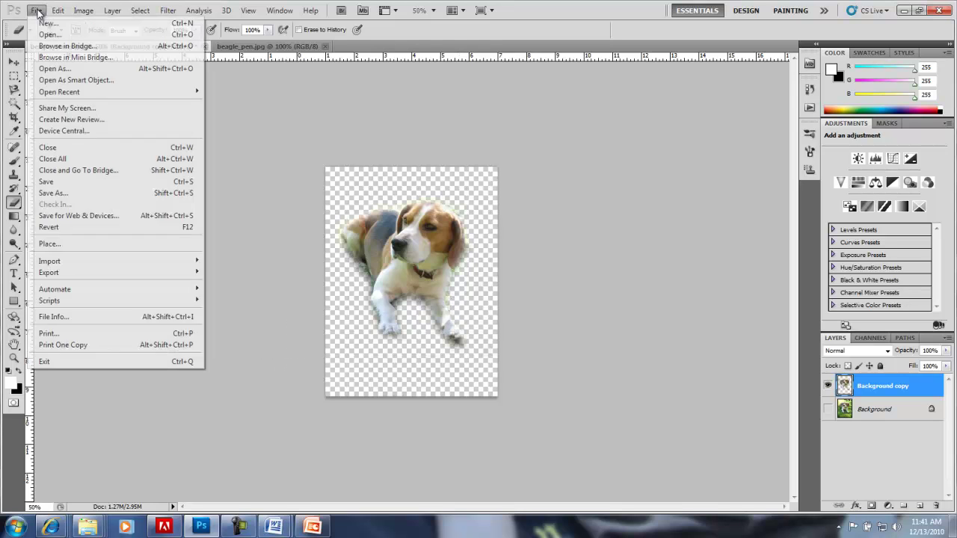
pyautogui.click(56, 193)
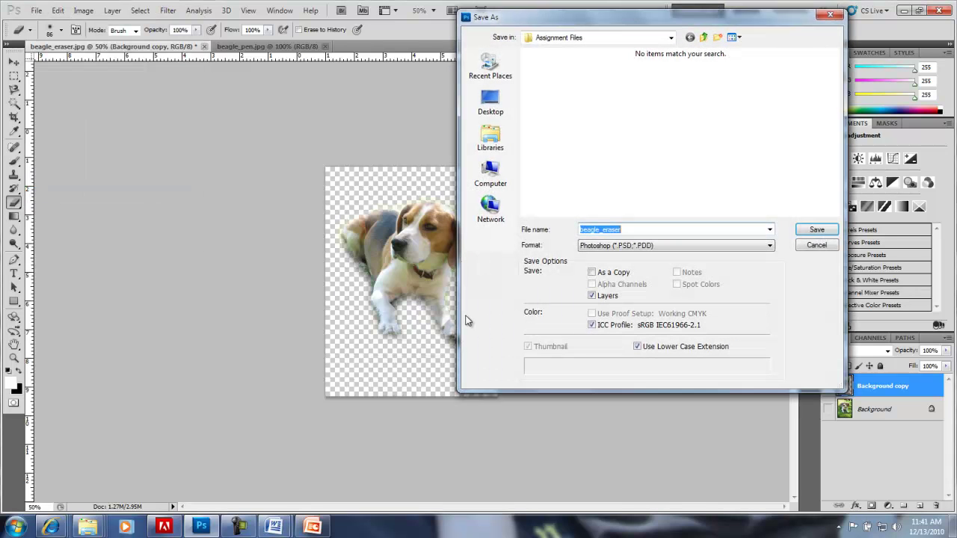
pyautogui.click(622, 246)
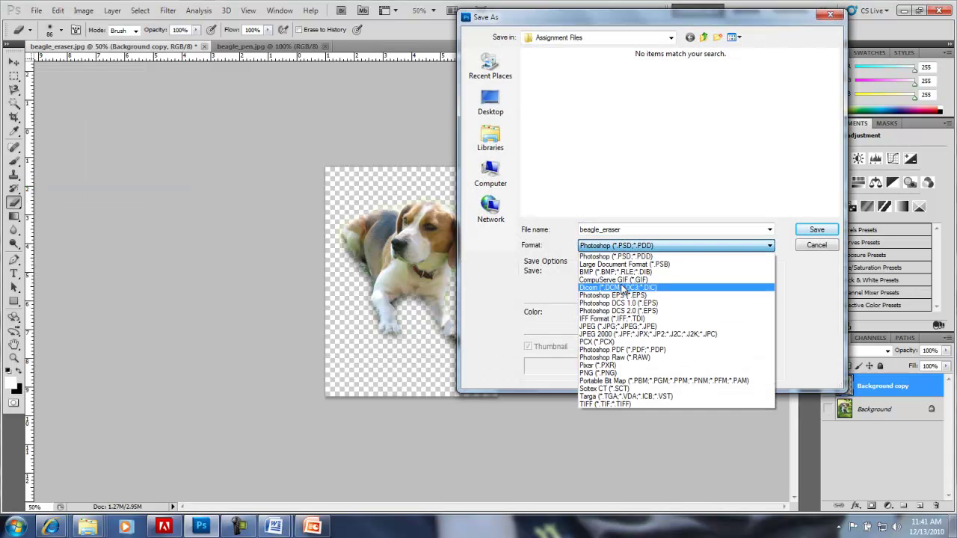
pyautogui.click(610, 326)
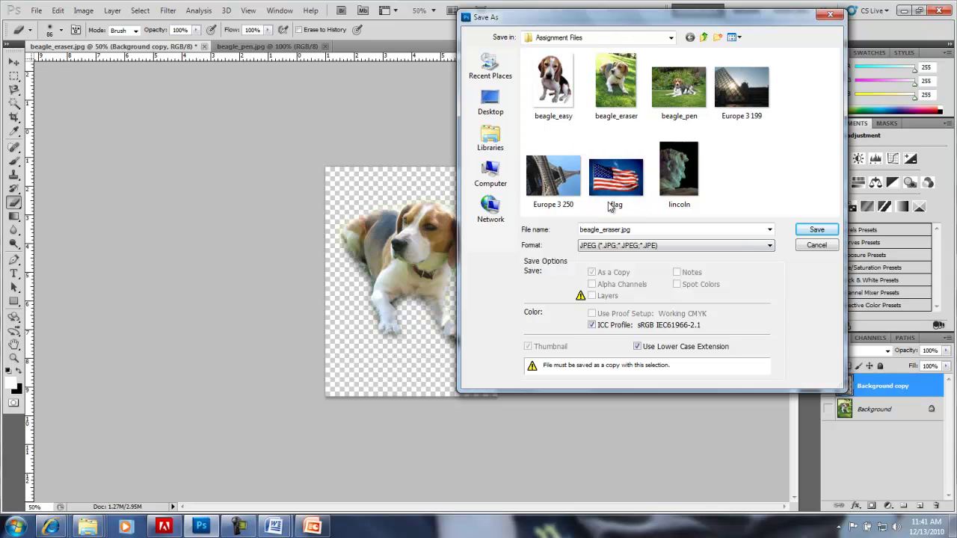
pyautogui.click(492, 111)
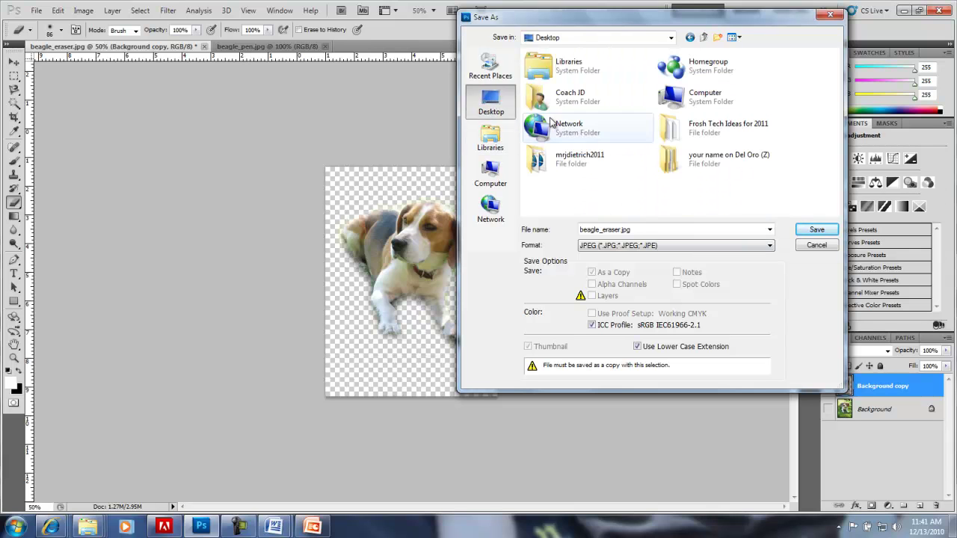
pyautogui.doubleClick(688, 157)
pyautogui.doubleClick(564, 69)
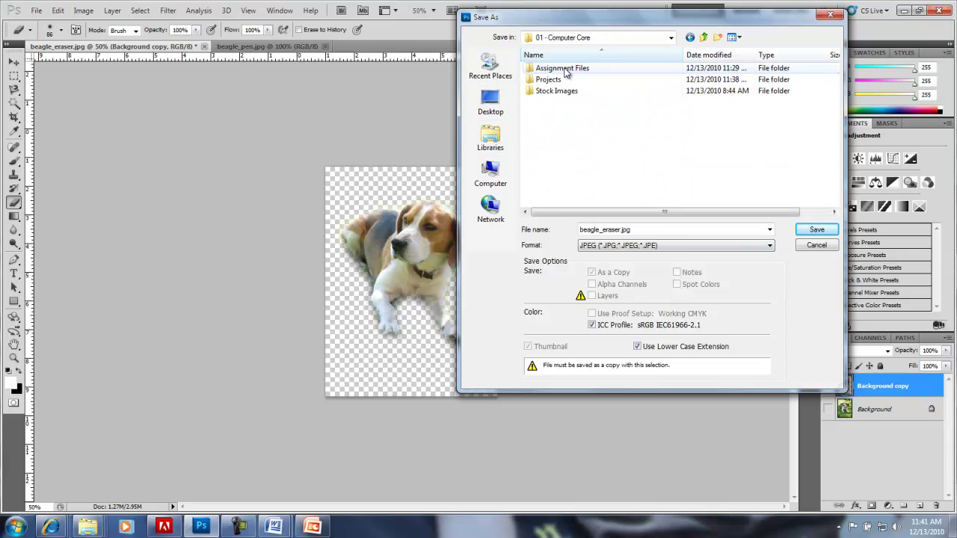
pyautogui.doubleClick(561, 79)
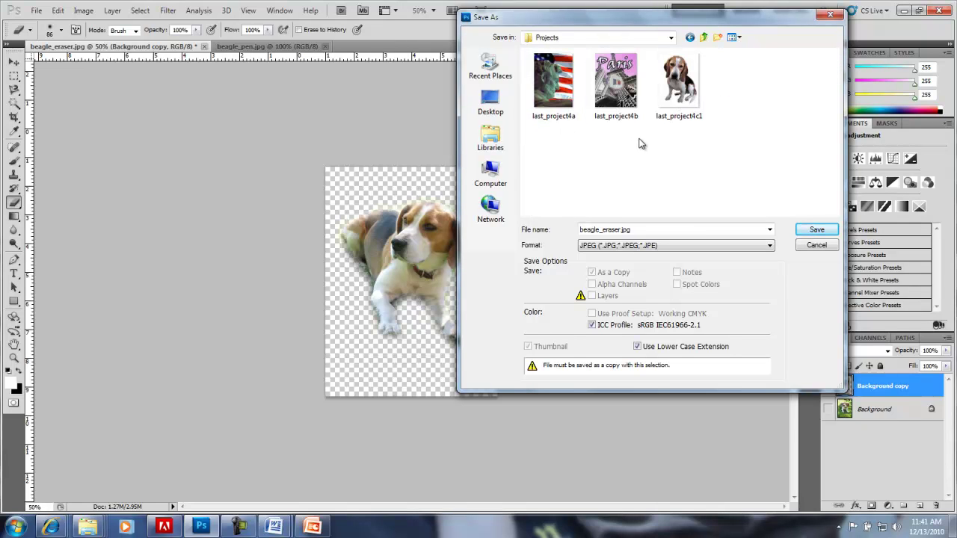
pyautogui.click(678, 112)
pyautogui.doubleClick(640, 230)
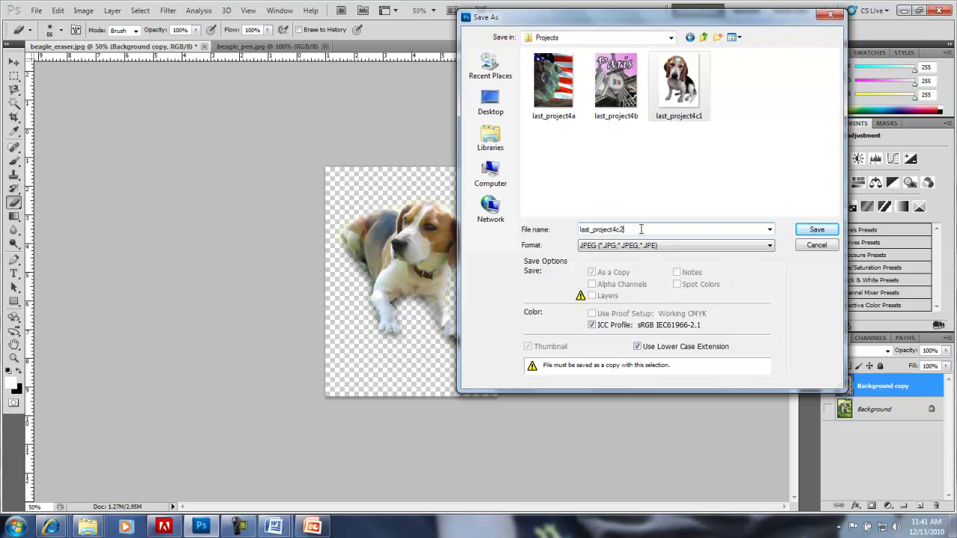
pyautogui.click(815, 230)
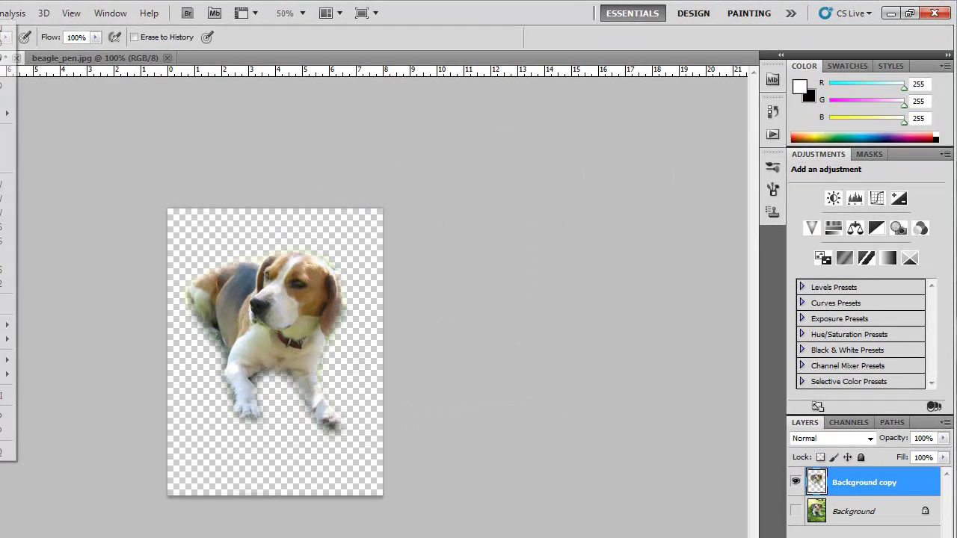
# - Save it again as PNG last_project4c2 in the Projects folder, accepting the PNG Options
pyautogui.click(6, 241)
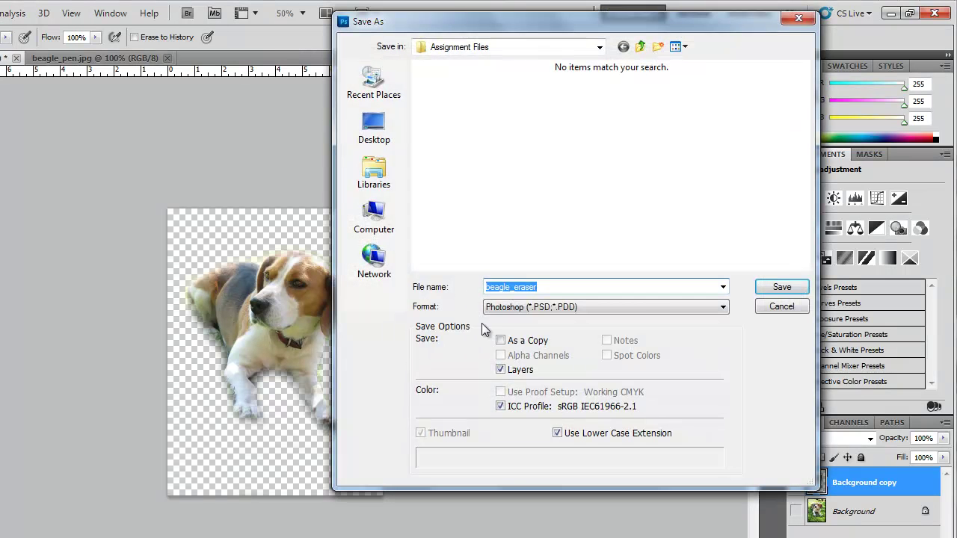
pyautogui.click(516, 306)
pyautogui.click(517, 464)
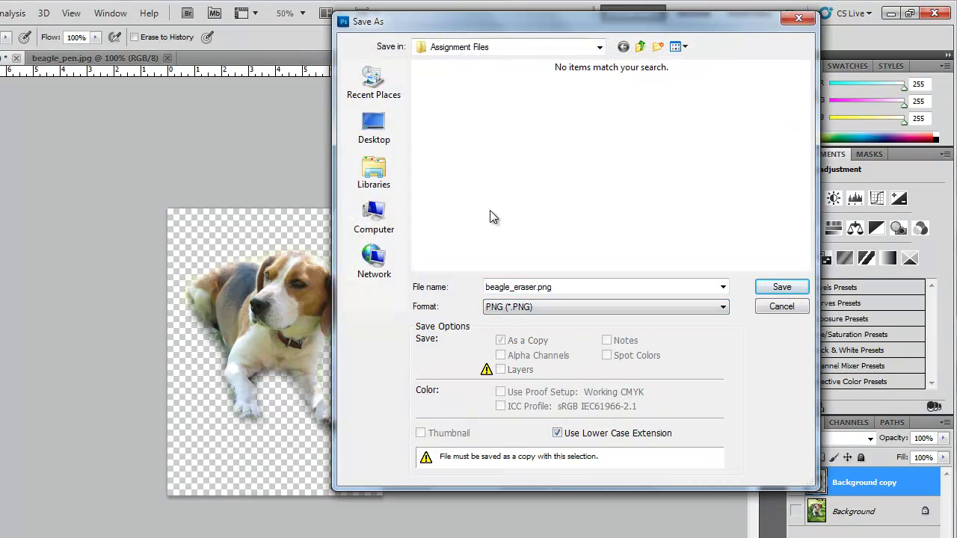
pyautogui.click(488, 47)
pyautogui.click(471, 228)
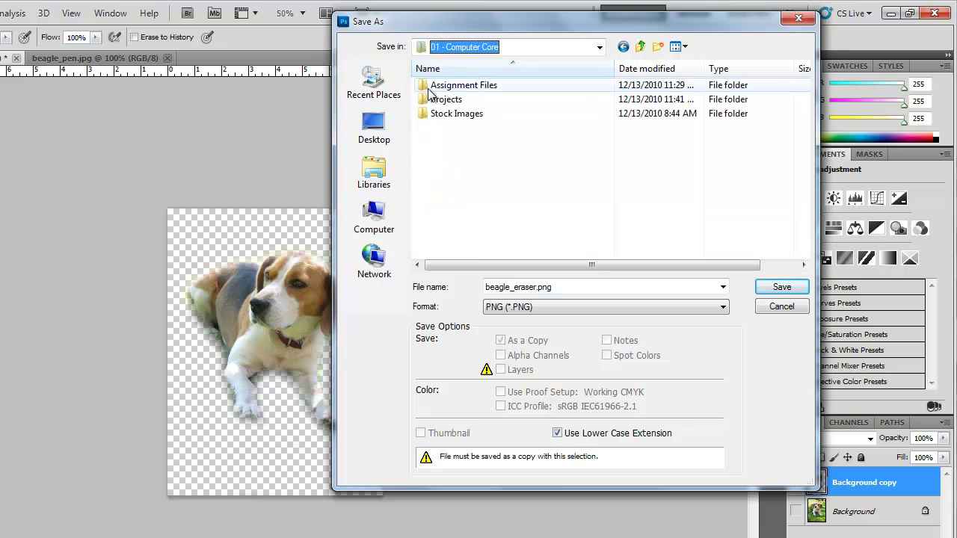
pyautogui.doubleClick(448, 108)
pyautogui.click(453, 104)
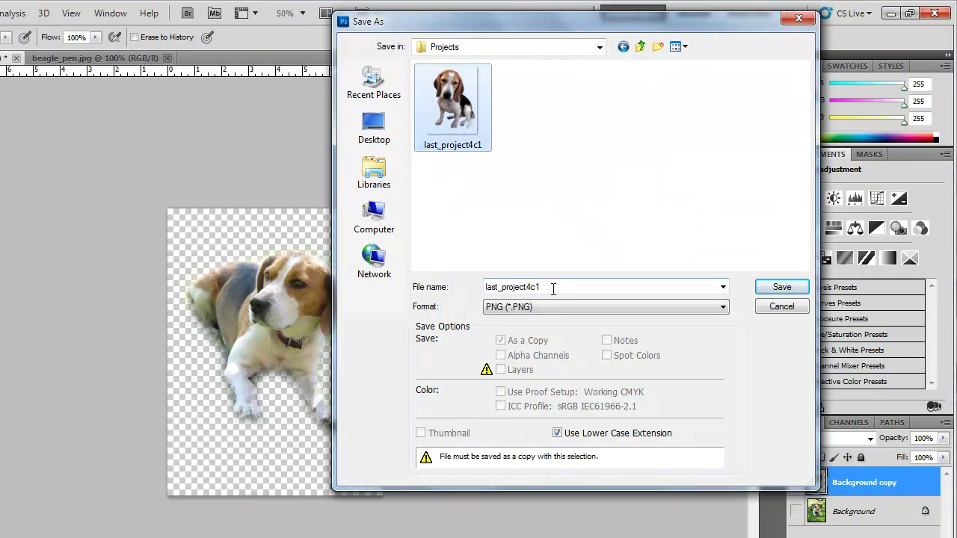
pyautogui.doubleClick(556, 289)
pyautogui.press('BackSpace')
pyautogui.write('2')
pyautogui.click(817, 231)
pyautogui.click(506, 176)
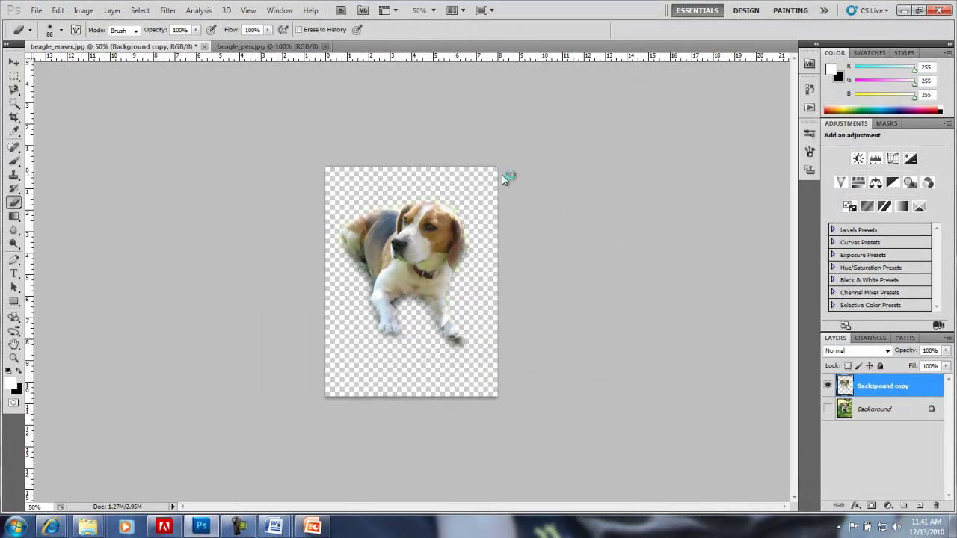
# - Discard the erased beagle_eraser image and create a Background copy layer in beagle_pen
pyautogui.click(204, 47)
pyautogui.click(456, 203)
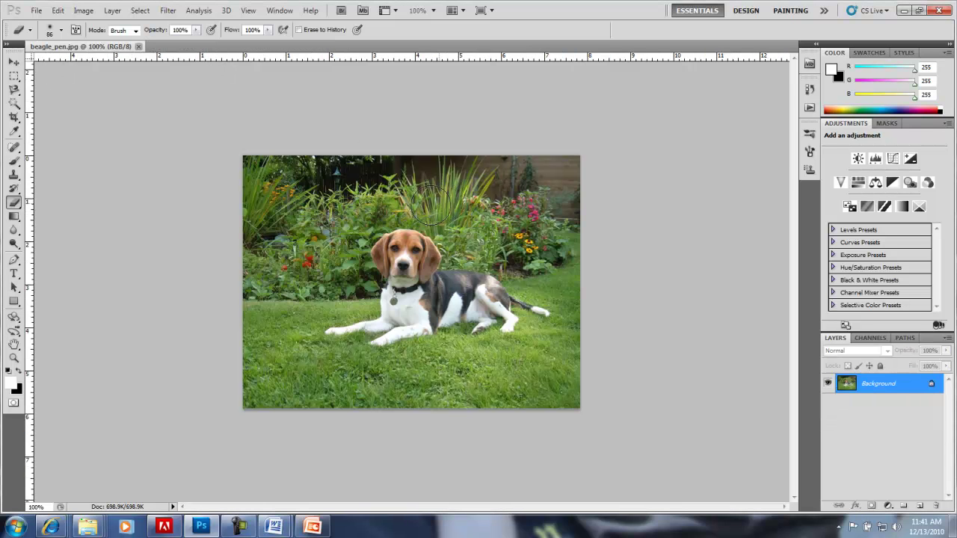
pyautogui.click(16, 63)
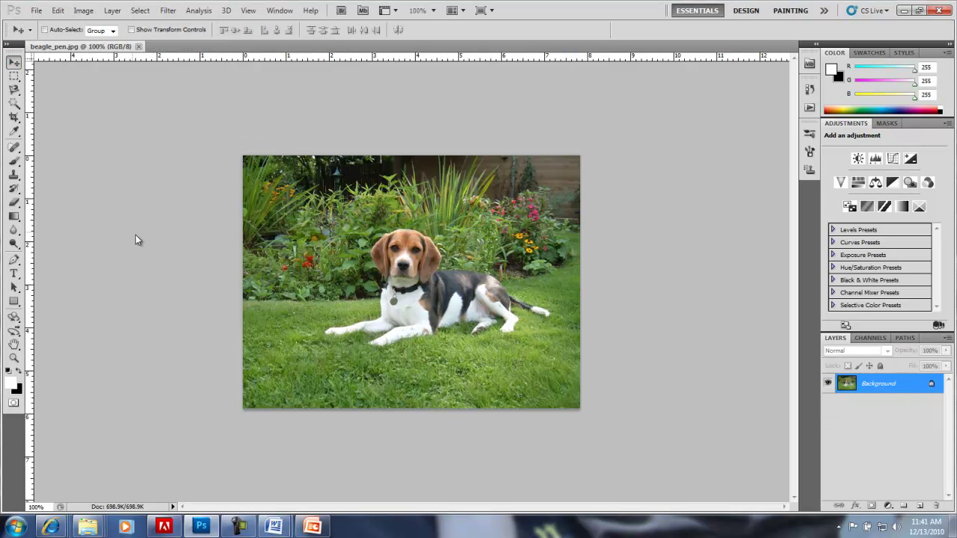
pyautogui.rightClick(884, 393)
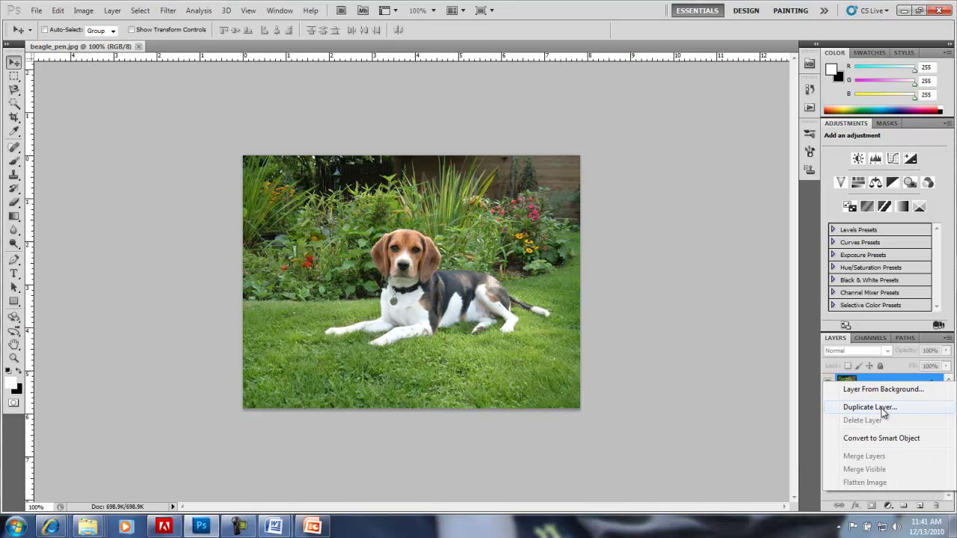
pyautogui.click(883, 406)
pyautogui.click(576, 162)
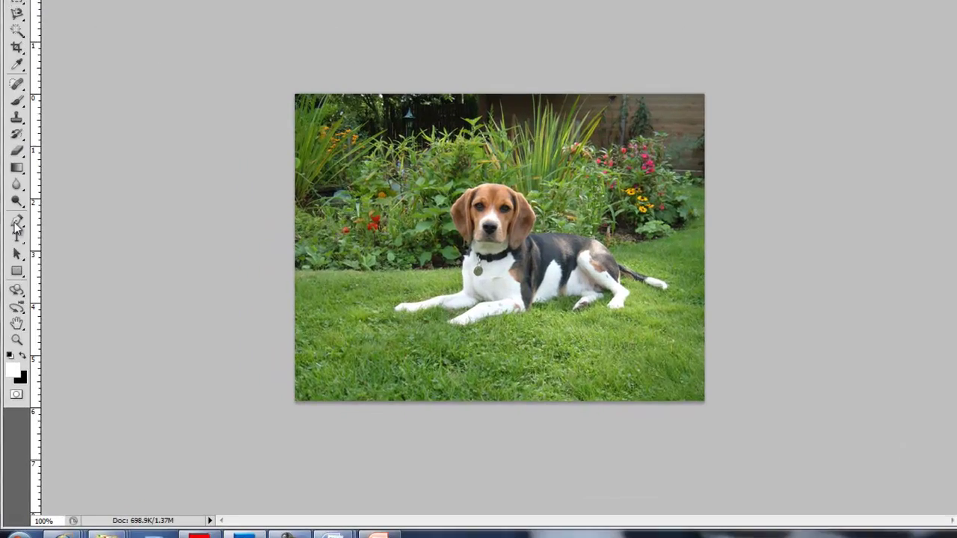
# - Switch to the Pen Tool and zoom the photo to 200%
pyautogui.click(13, 259)
pyautogui.click(56, 214)
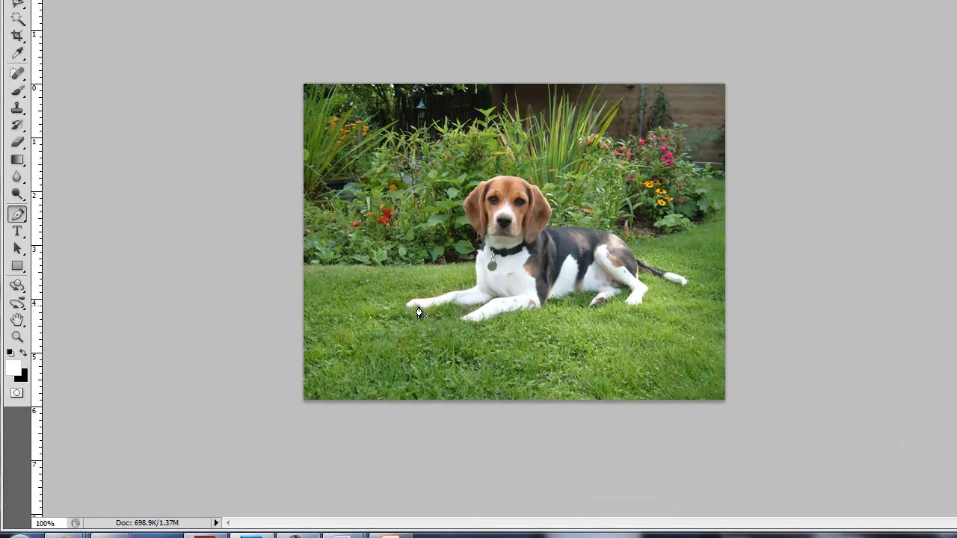
pyautogui.hotkey('ctrl', '+')
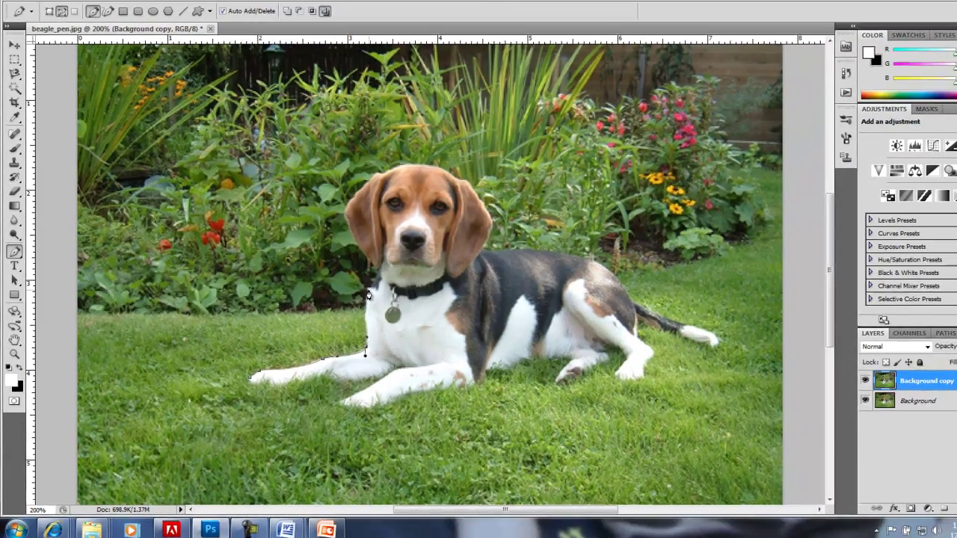
# - Place pen anchors from the chest over the ear and head, along the back to a curved tail tip
pyautogui.click(440, 261)
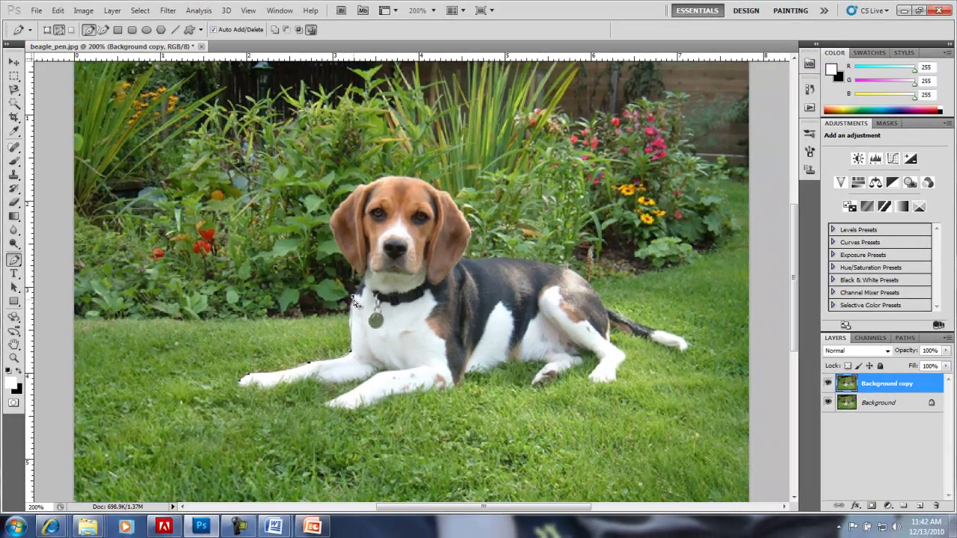
pyautogui.click(354, 301)
pyautogui.click(355, 189)
pyautogui.click(386, 179)
pyautogui.click(575, 276)
pyautogui.click(688, 347)
pyautogui.moveTo(692, 348); pyautogui.dragTo(698, 345)
pyautogui.keyDown('alt'); pyautogui.click(698, 348); pyautogui.keyUp('alt')
# - Close the pen path around the hind and front paws, then bring up the Work Path's menu in Paths
pyautogui.click(614, 377)
pyautogui.moveTo(621, 387); pyautogui.dragTo(620, 392)
pyautogui.press('alt')
pyautogui.click(590, 378)
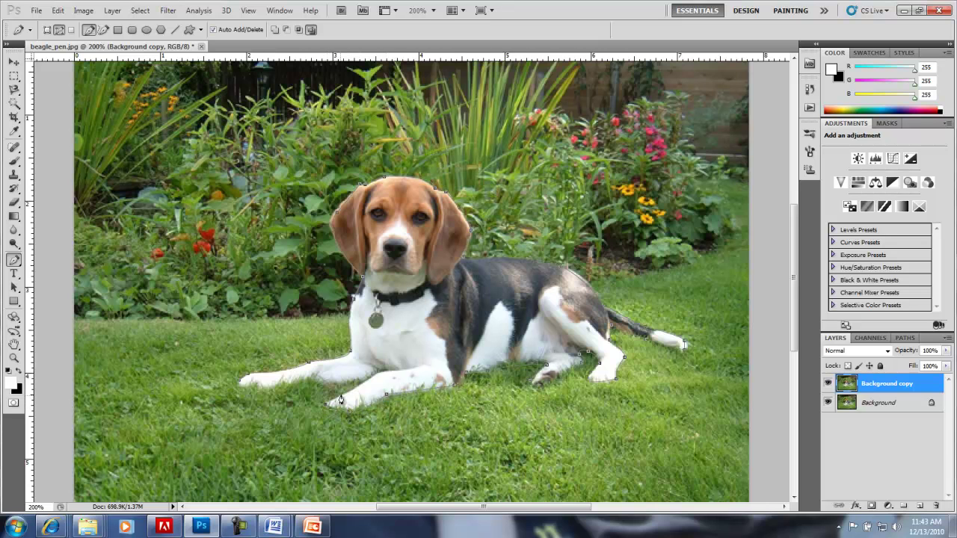
pyautogui.moveTo(350, 396)
pyautogui.mouseDown()
pyautogui.moveTo(389, 374)
pyautogui.moveTo(340, 383)
pyautogui.mouseUp()
pyautogui.click(905, 338)
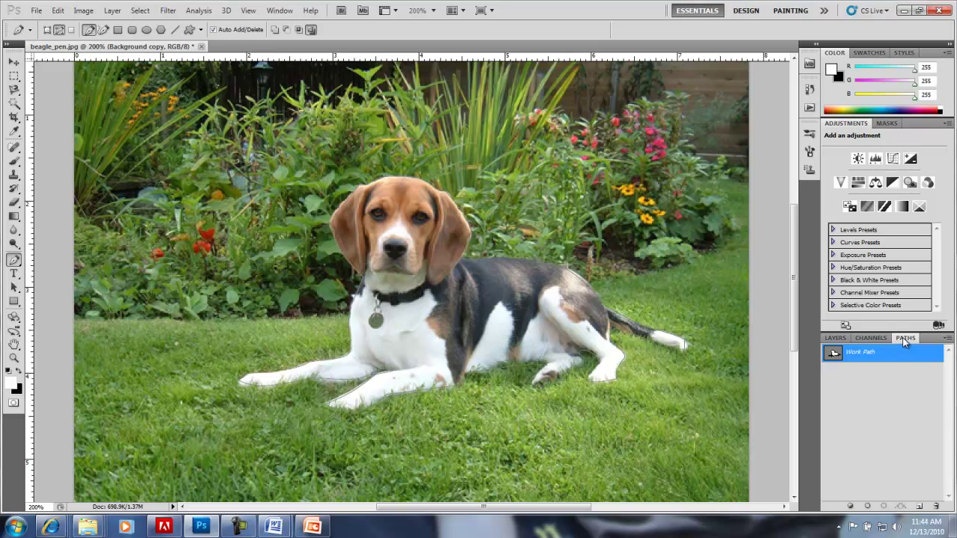
pyautogui.rightClick(893, 358)
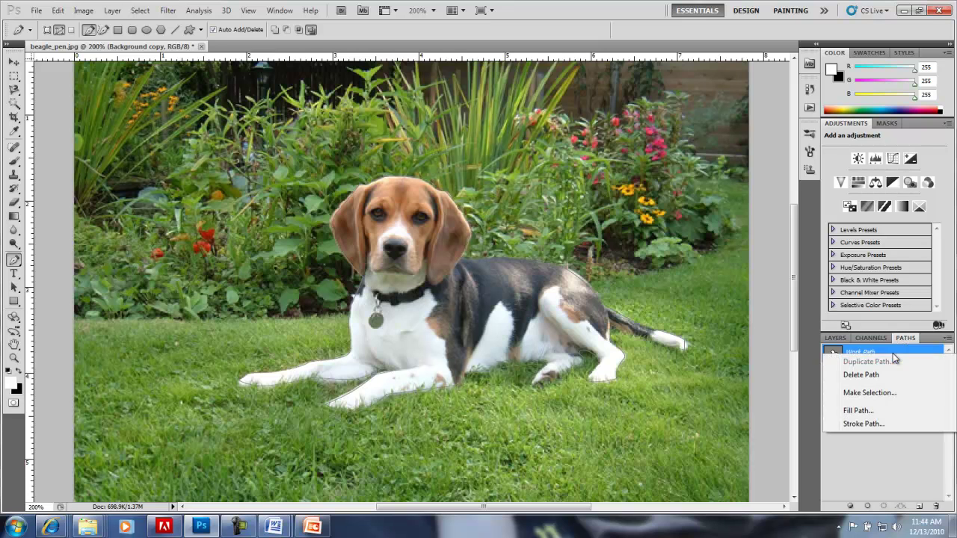
# - Make the Work Path a 0-feather selection, hide Background, invert the selection and delete the grass
pyautogui.click(874, 396)
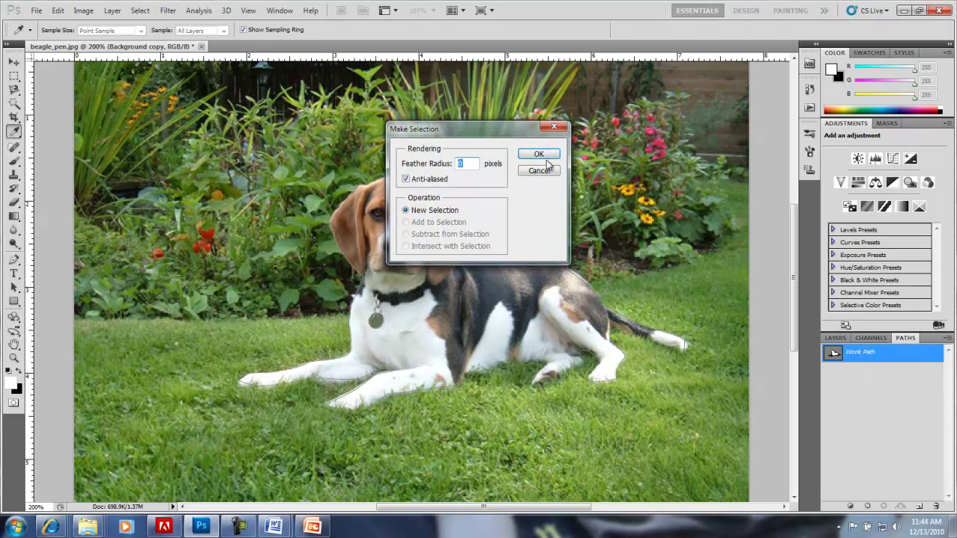
pyautogui.click(534, 155)
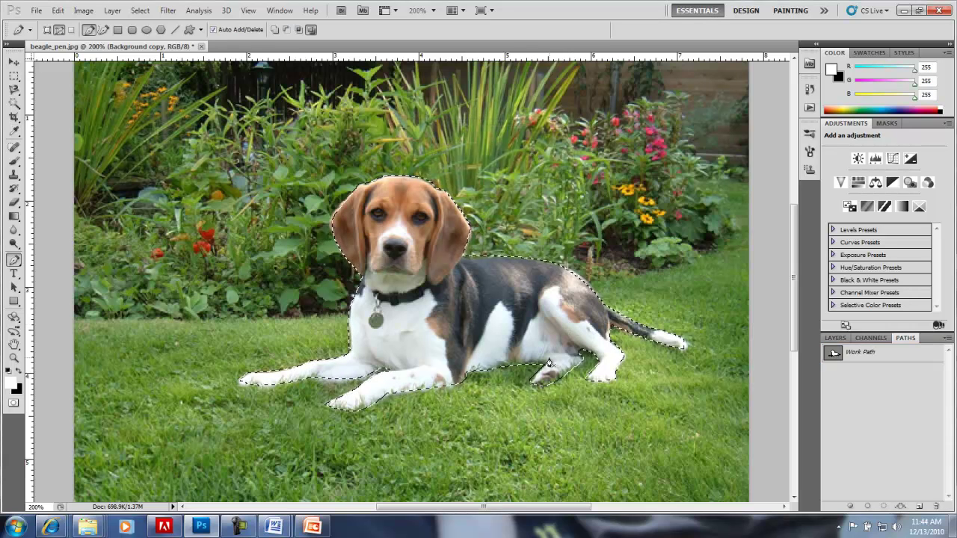
pyautogui.click(829, 339)
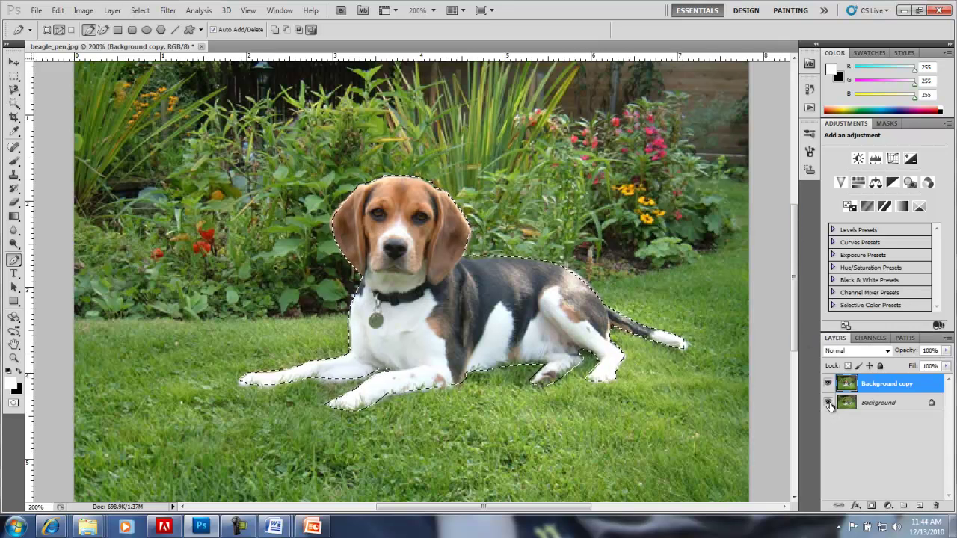
pyautogui.click(828, 404)
pyautogui.click(140, 10)
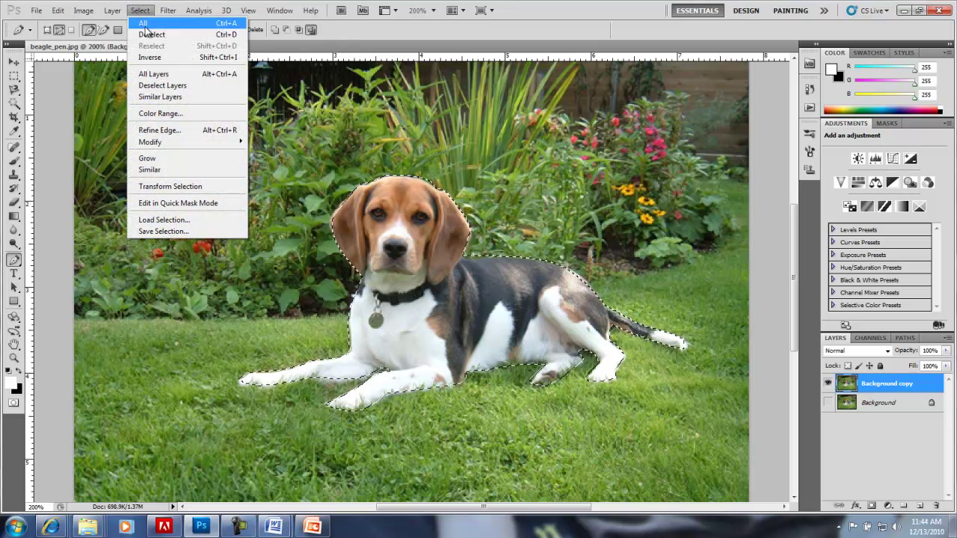
pyautogui.click(154, 57)
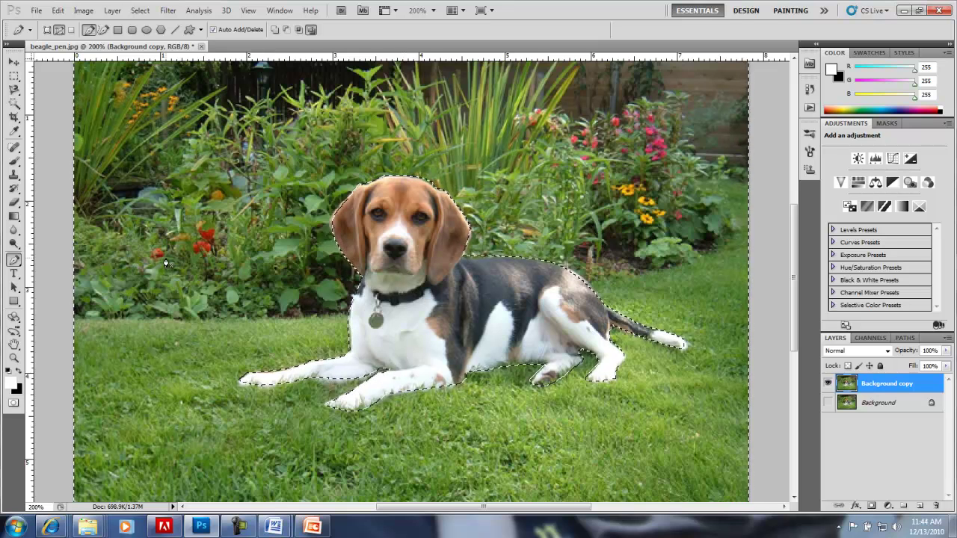
pyautogui.press('Delete')
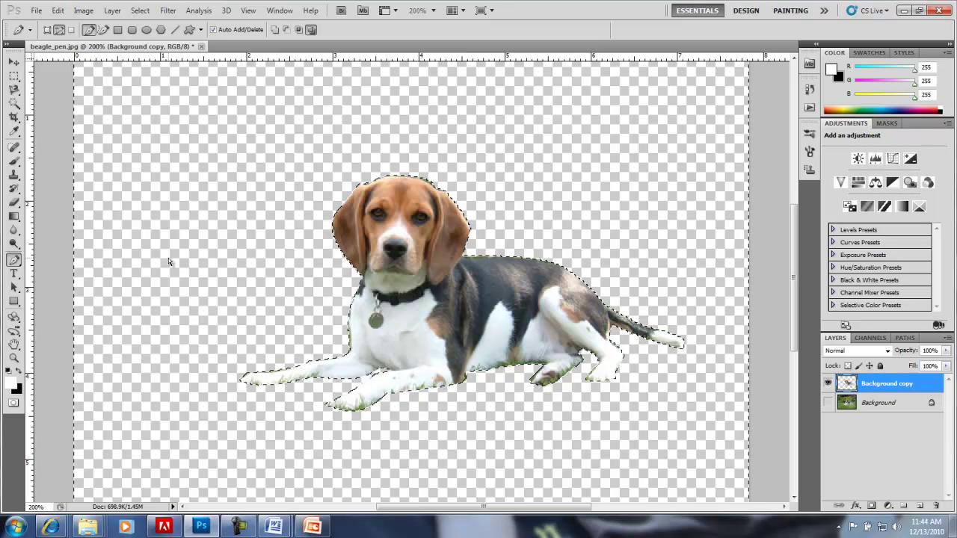
# - At 100% view, deselect and move the beagle toward the upper left
pyautogui.hotkey('ctrl', '-')
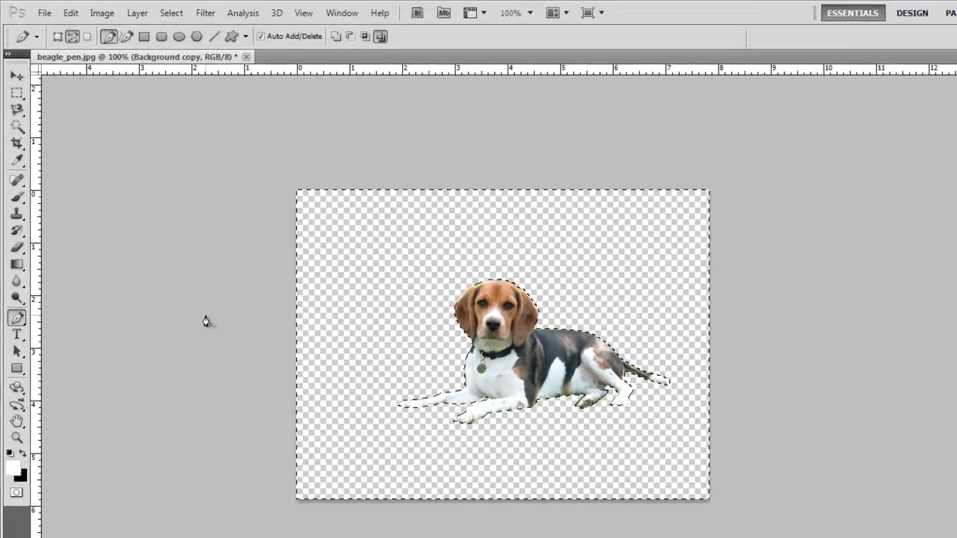
pyautogui.click(17, 78)
pyautogui.click(175, 13)
pyautogui.click(190, 42)
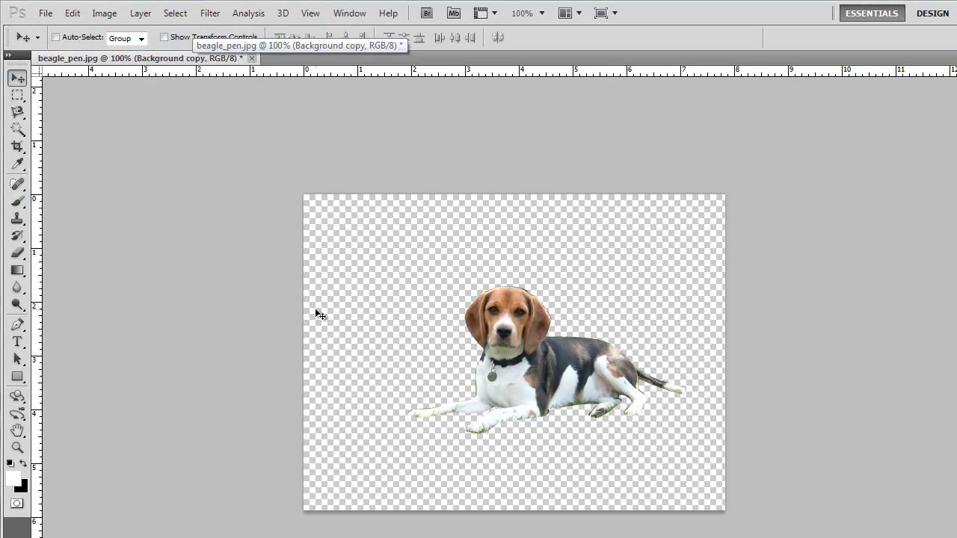
pyautogui.moveTo(501, 352); pyautogui.dragTo(406, 271)
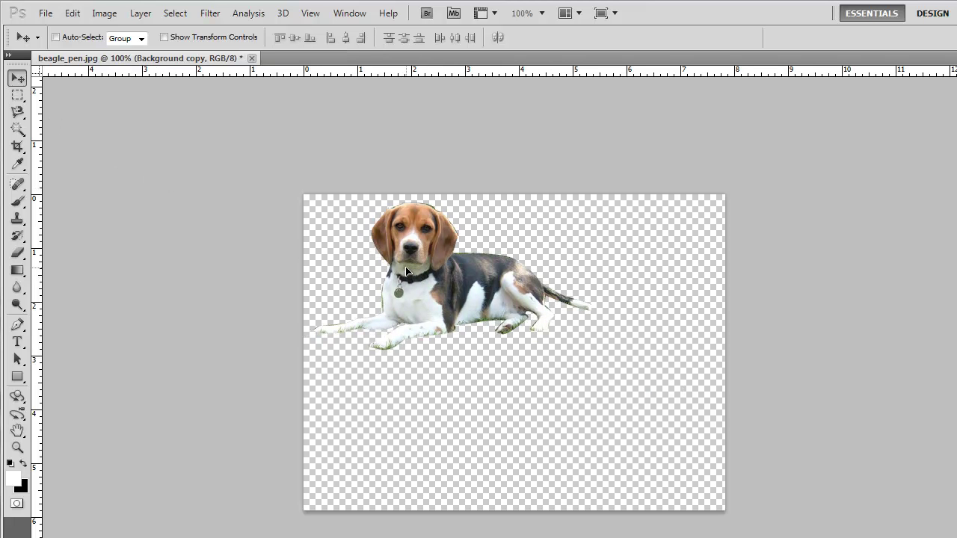
# - Crop the canvas tightly around the dog
pyautogui.click(17, 147)
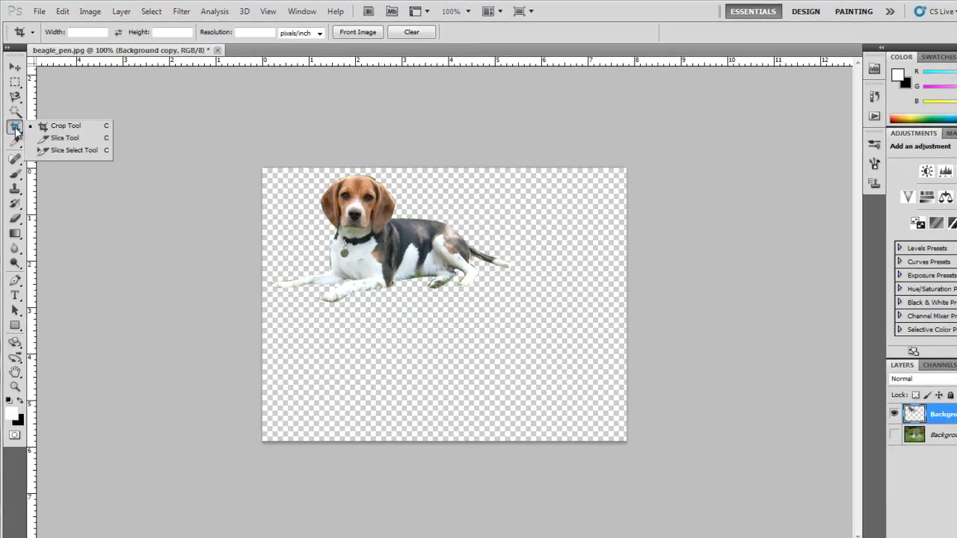
pyautogui.moveTo(214, 142)
pyautogui.mouseDown()
pyautogui.moveTo(214, 196)
pyautogui.moveTo(407, 272)
pyautogui.moveTo(492, 291)
pyautogui.mouseUp()
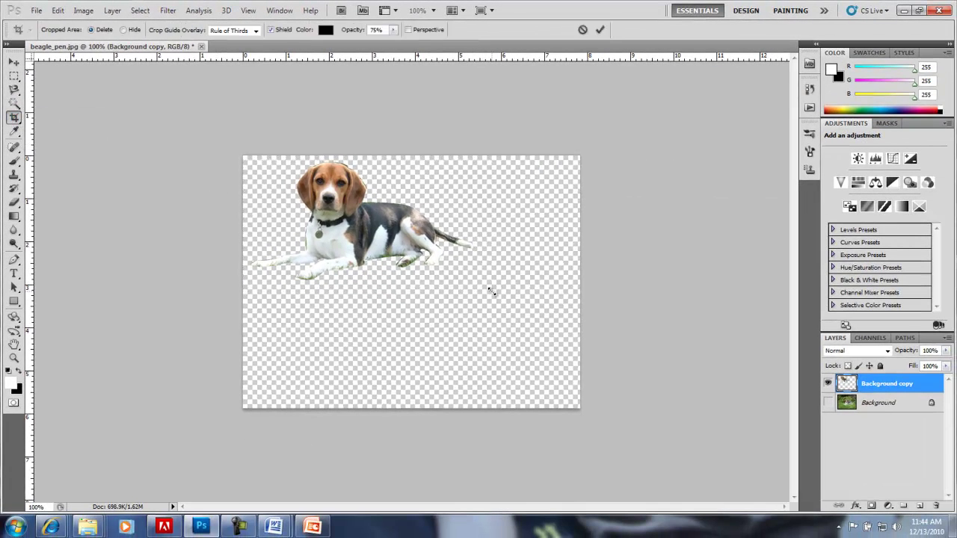
pyautogui.press('Return')
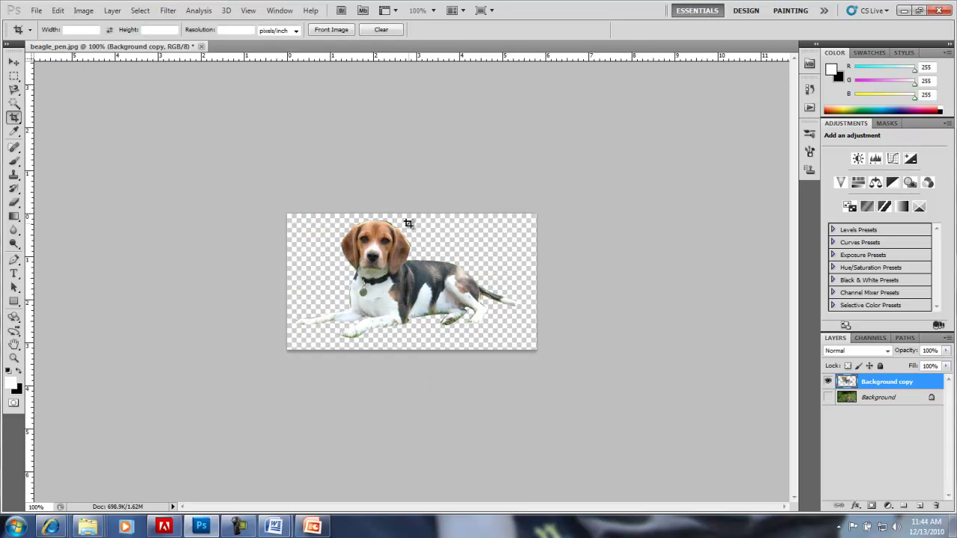
# - Save the cutout as JPEG last_project4c3 in the Projects folder, accepting the quality settings
pyautogui.click(37, 12)
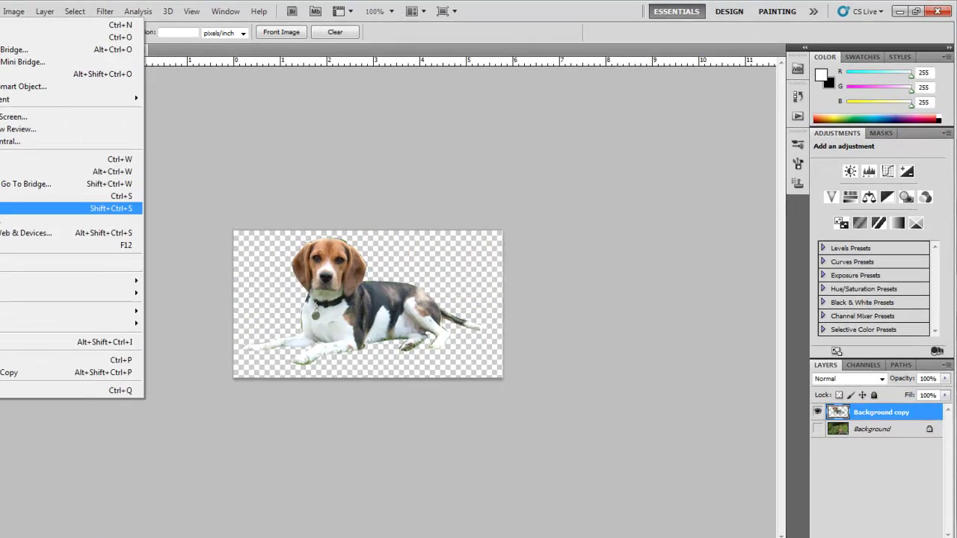
pyautogui.click(54, 193)
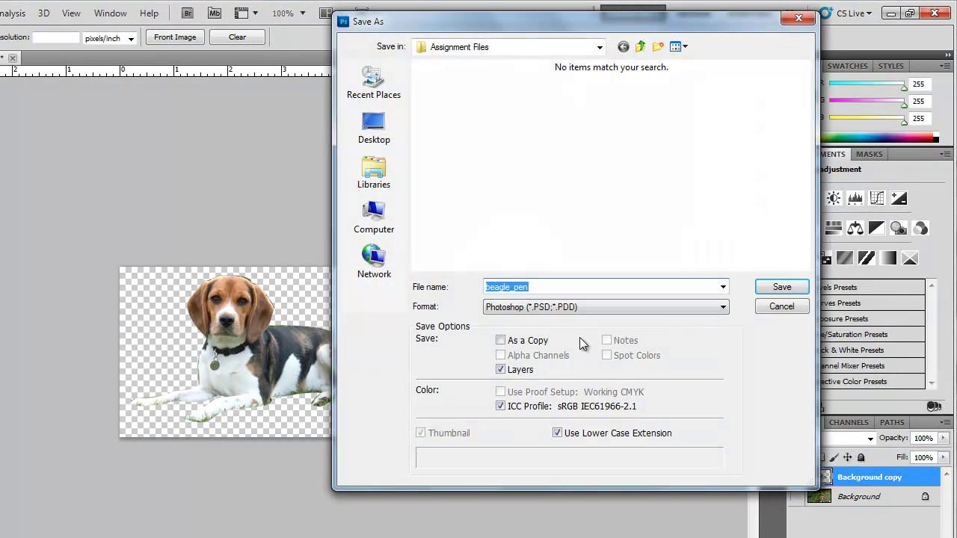
pyautogui.click(586, 307)
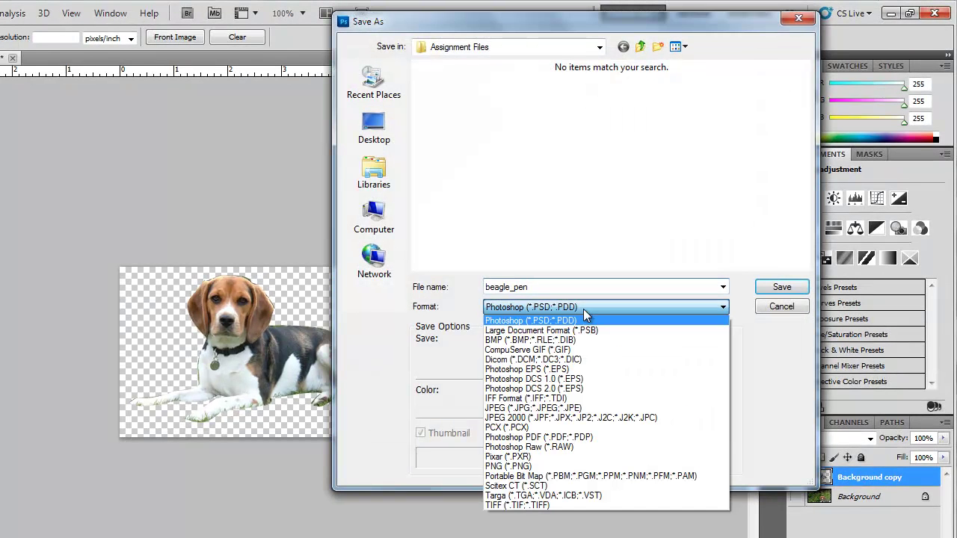
pyautogui.click(545, 406)
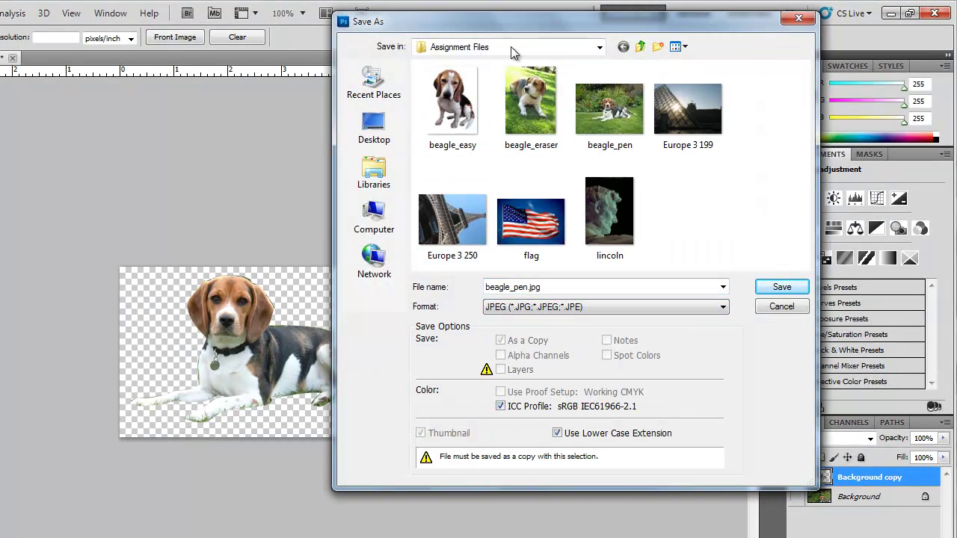
pyautogui.click(537, 51)
pyautogui.click(478, 242)
pyautogui.click(451, 103)
pyautogui.doubleClick(451, 104)
pyautogui.click(686, 105)
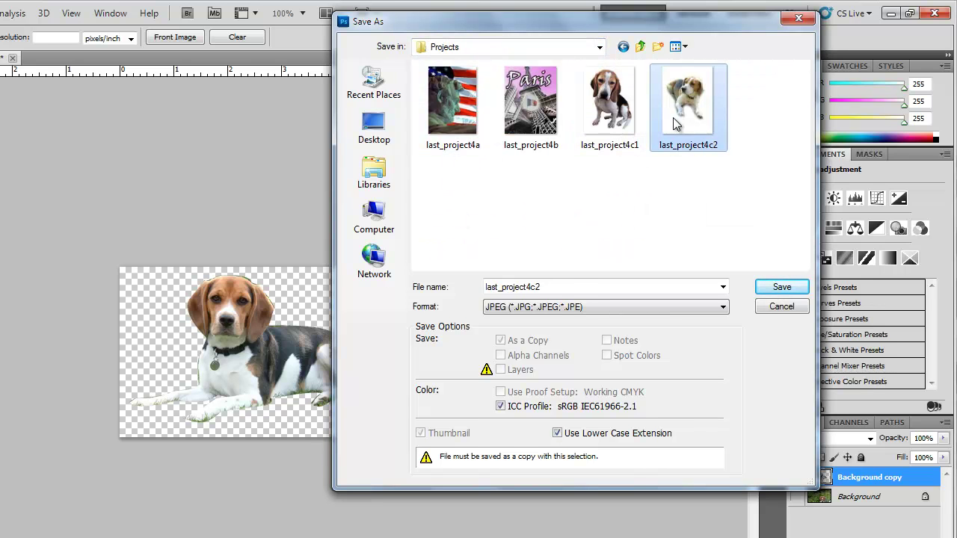
pyautogui.click(570, 287)
pyautogui.click(570, 288)
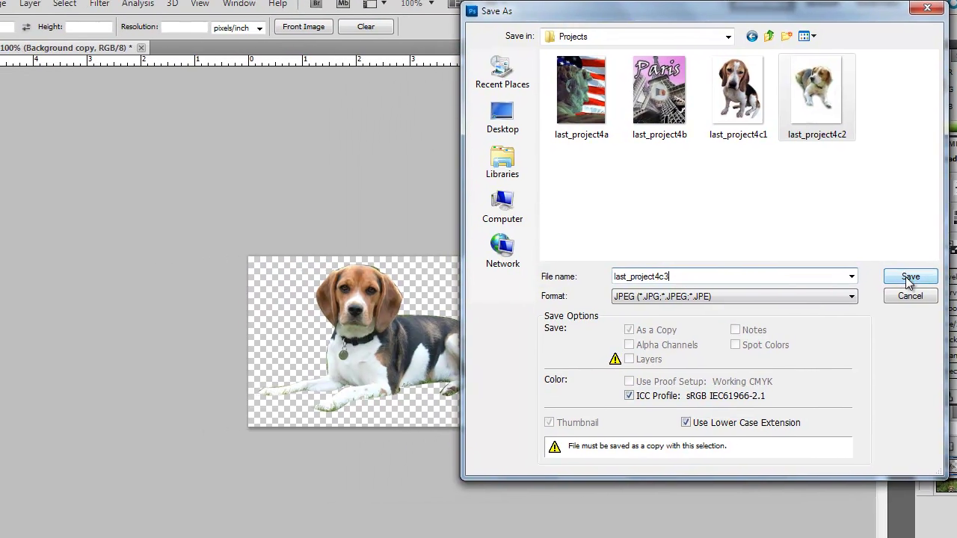
pyautogui.click(781, 287)
pyautogui.click(583, 165)
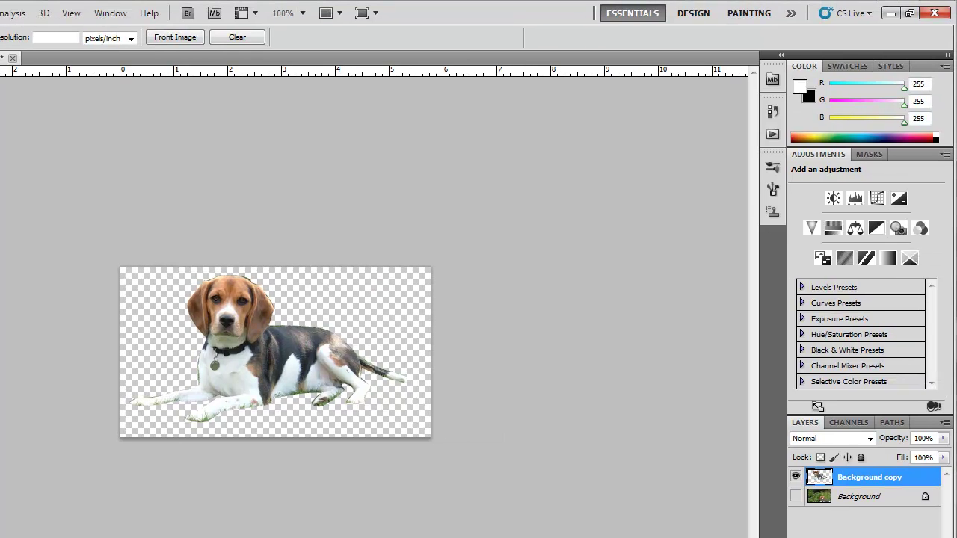
# - Save it again as PNG last_project4c3 in Projects, then close the image
pyautogui.click(2, 13)
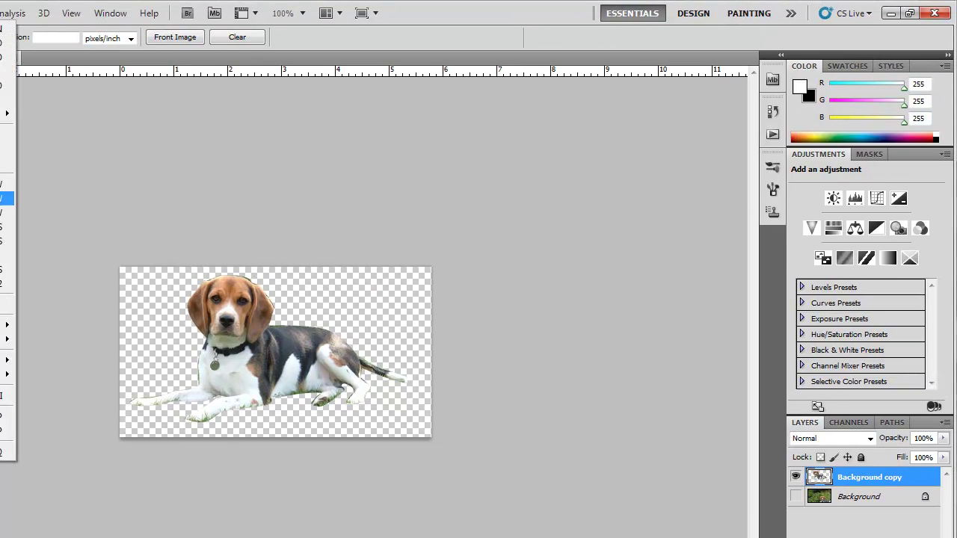
pyautogui.click(9, 240)
pyautogui.click(500, 307)
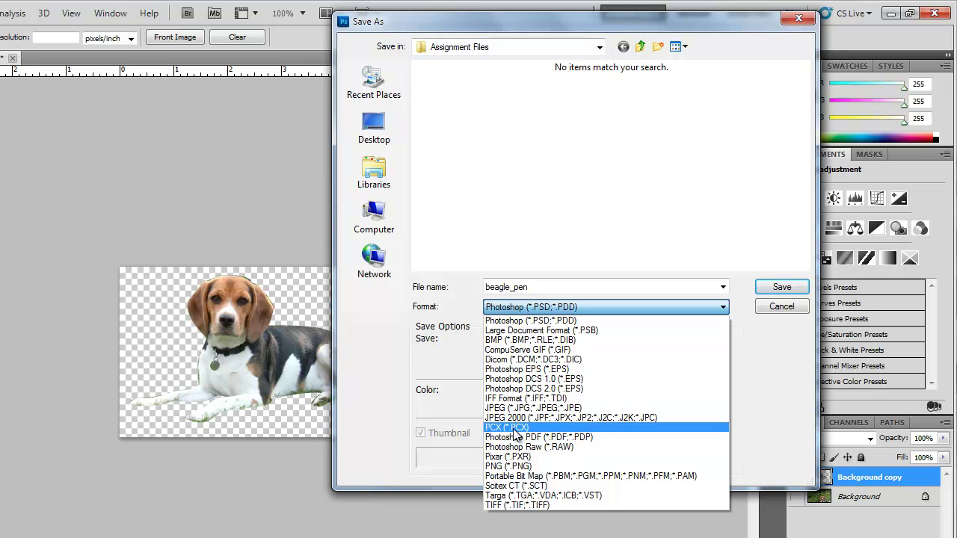
pyautogui.click(512, 466)
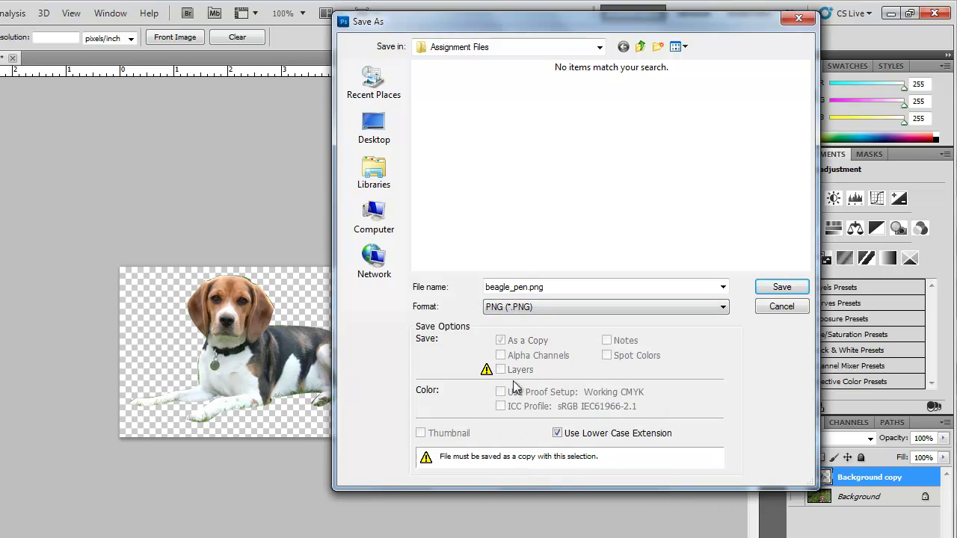
pyautogui.click(527, 47)
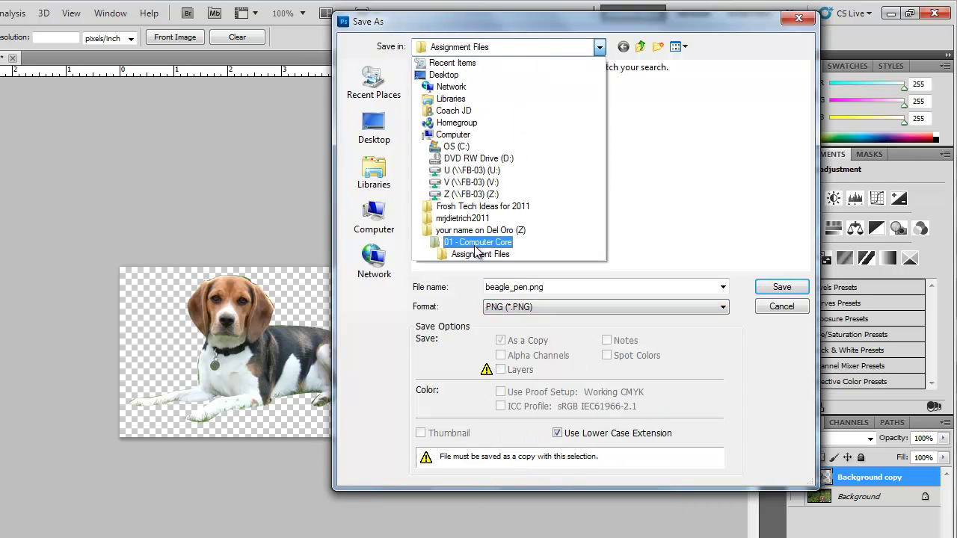
pyautogui.click(449, 241)
pyautogui.doubleClick(441, 99)
pyautogui.click(504, 142)
pyautogui.click(566, 286)
pyautogui.click(566, 287)
pyautogui.press('BackSpace')
pyautogui.write('3')
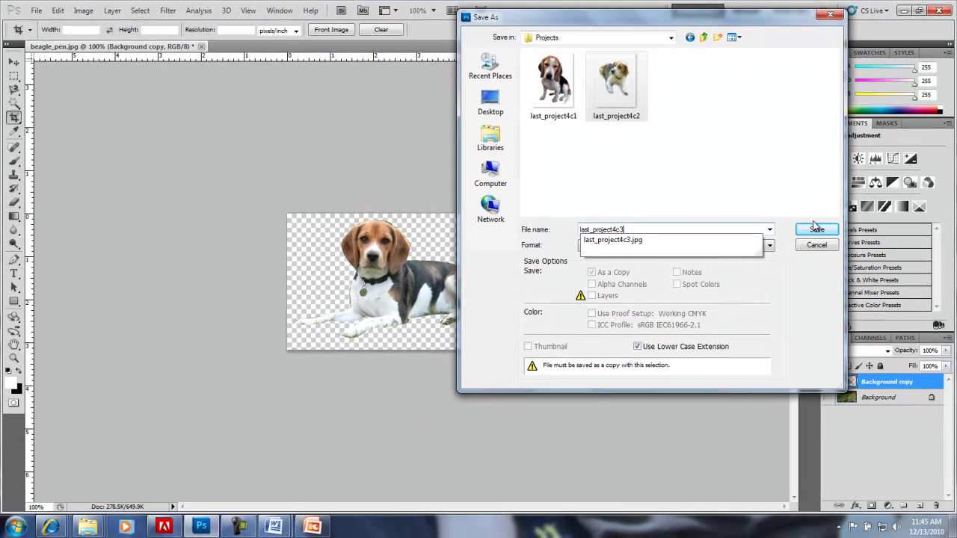
pyautogui.click(782, 286)
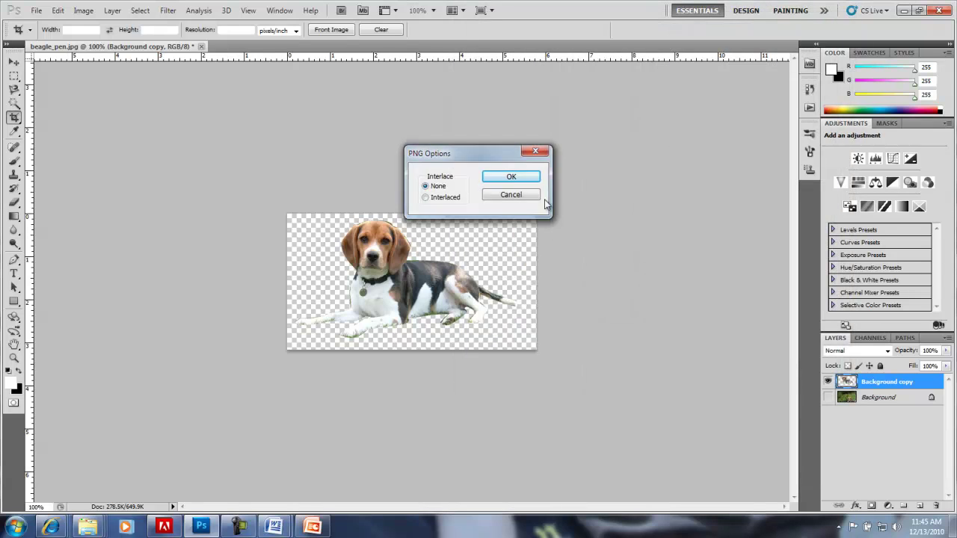
pyautogui.click(513, 176)
pyautogui.click(201, 47)
# - Discard the Photoshop changes and delete both placeholders from the PowerPoint title slide
pyautogui.click(460, 202)
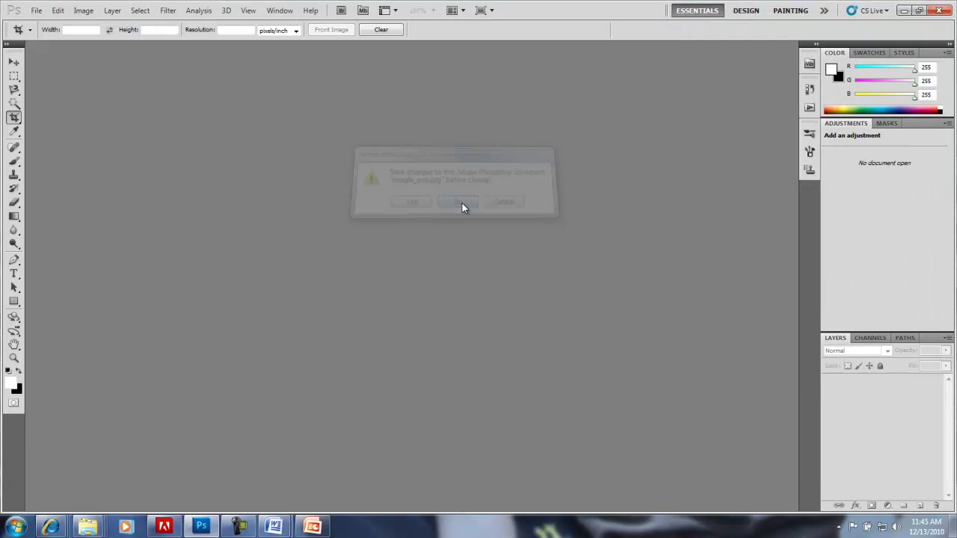
pyautogui.click(311, 527)
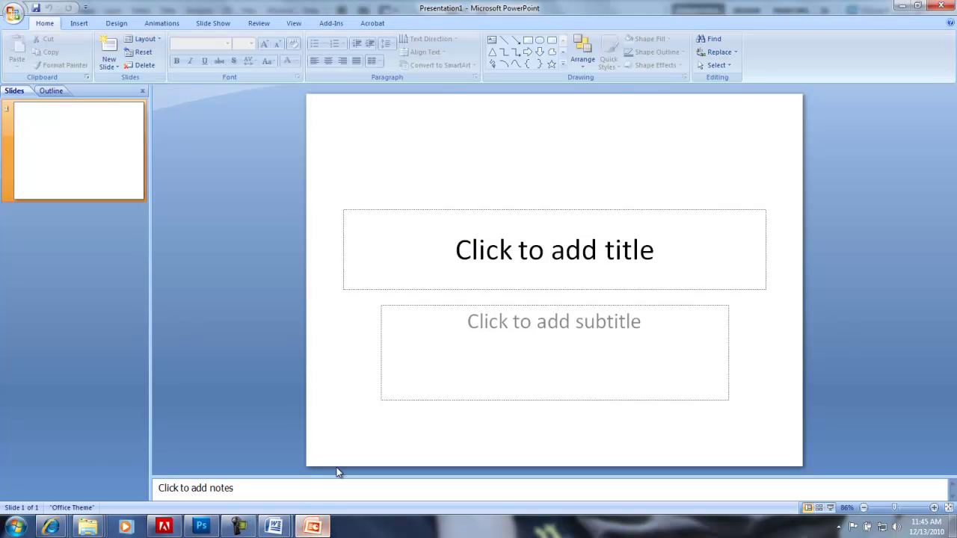
pyautogui.click(424, 209)
pyautogui.press('Delete')
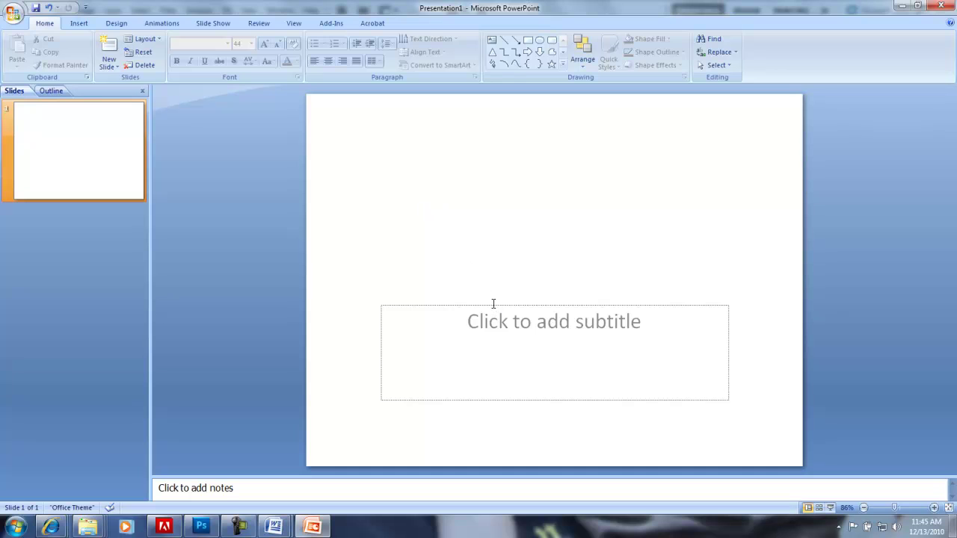
pyautogui.click(493, 306)
pyautogui.click(493, 306)
pyautogui.press('Delete')
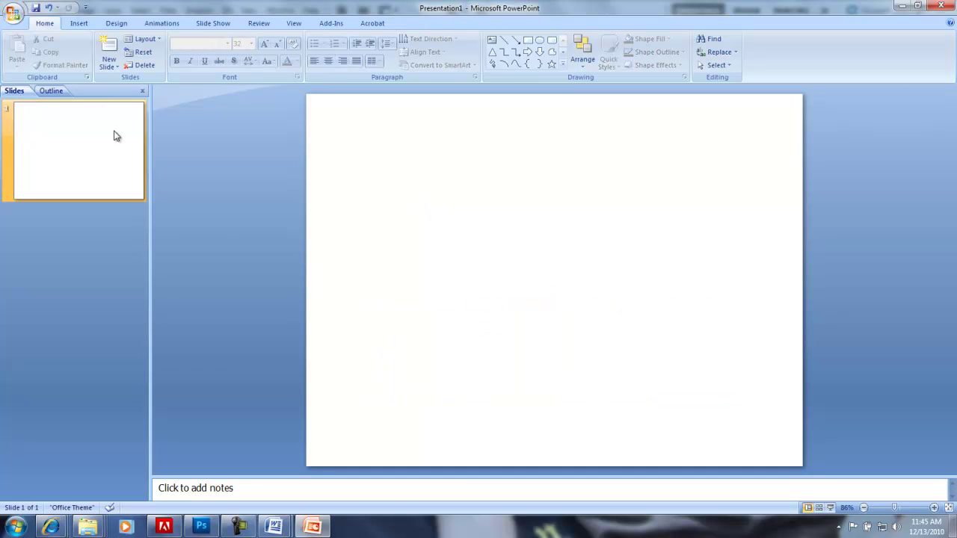
# - Draw a rectangle spanning the whole slide and align its left edge to the slide edge
pyautogui.click(79, 23)
pyautogui.click(126, 50)
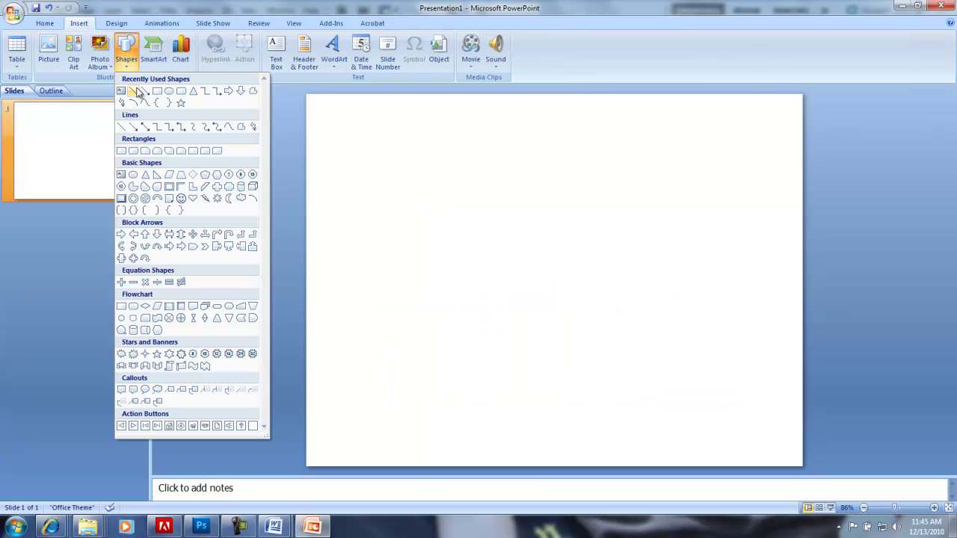
pyautogui.click(157, 91)
pyautogui.moveTo(290, 94)
pyautogui.mouseDown()
pyautogui.moveTo(381, 216)
pyautogui.moveTo(812, 443)
pyautogui.moveTo(803, 467)
pyautogui.mouseUp()
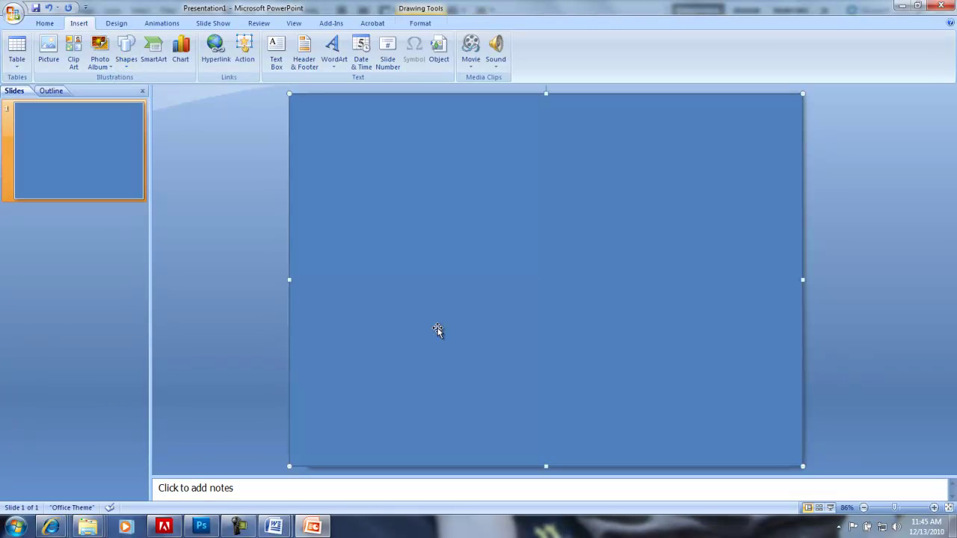
pyautogui.moveTo(290, 281); pyautogui.dragTo(324, 280)
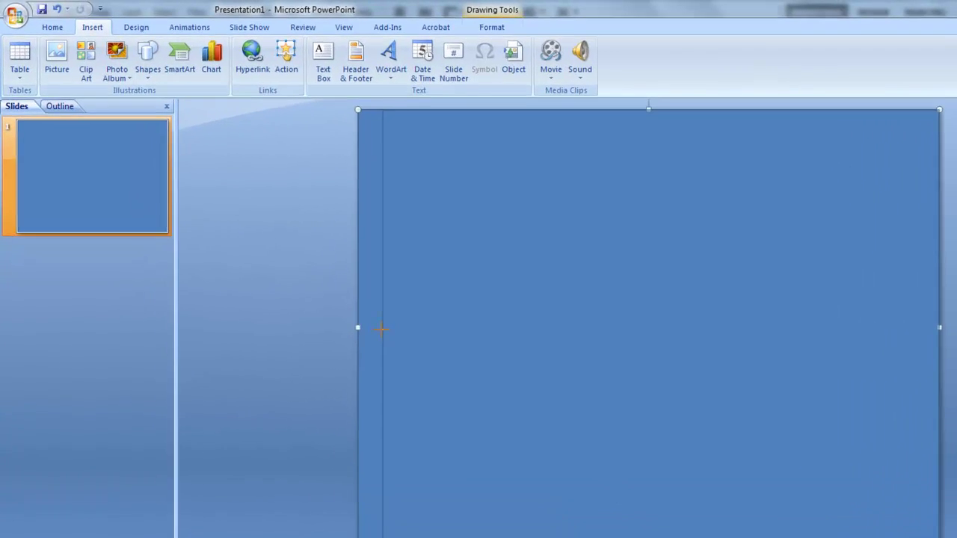
pyautogui.moveTo(380, 329); pyautogui.dragTo(361, 326)
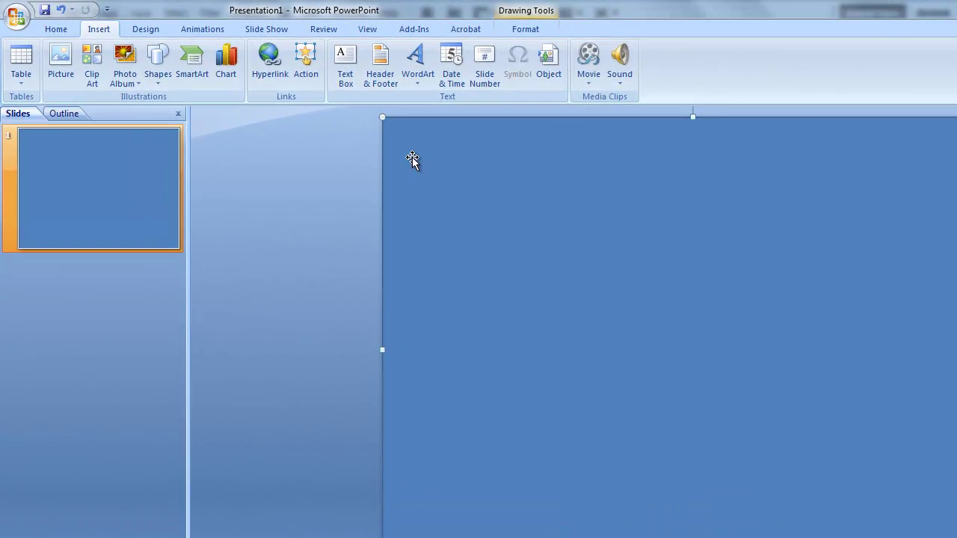
# - Browse the picture dialog to Z: > 01 - Computer Core > Projects
pyautogui.click(316, 208)
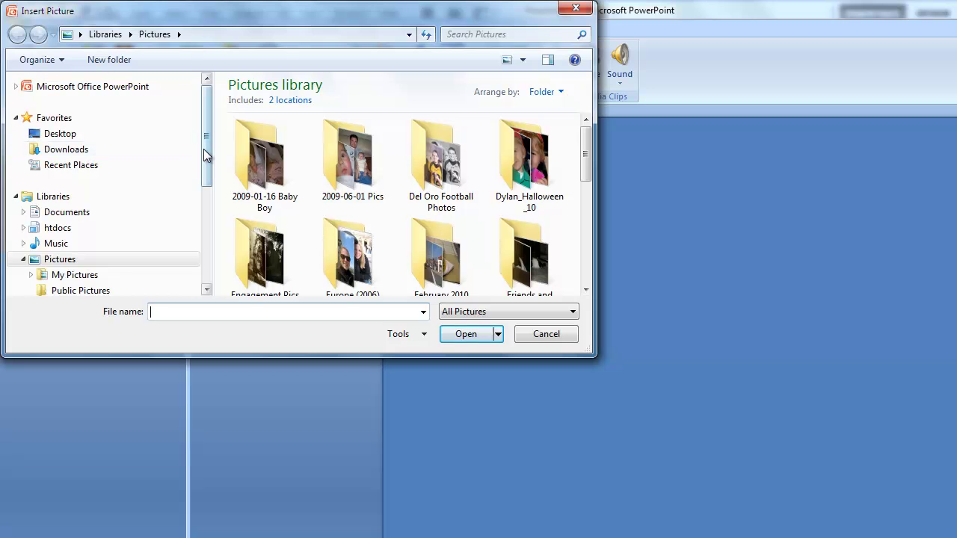
pyautogui.click(68, 134)
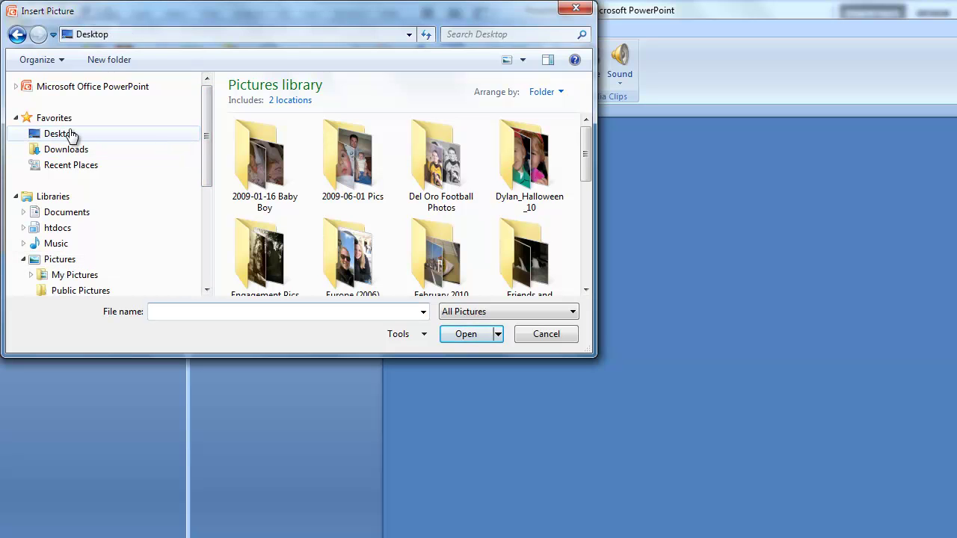
pyautogui.scroll(-4, 265, 261)
pyautogui.click(264, 261)
pyautogui.scroll(-3, 280, 261)
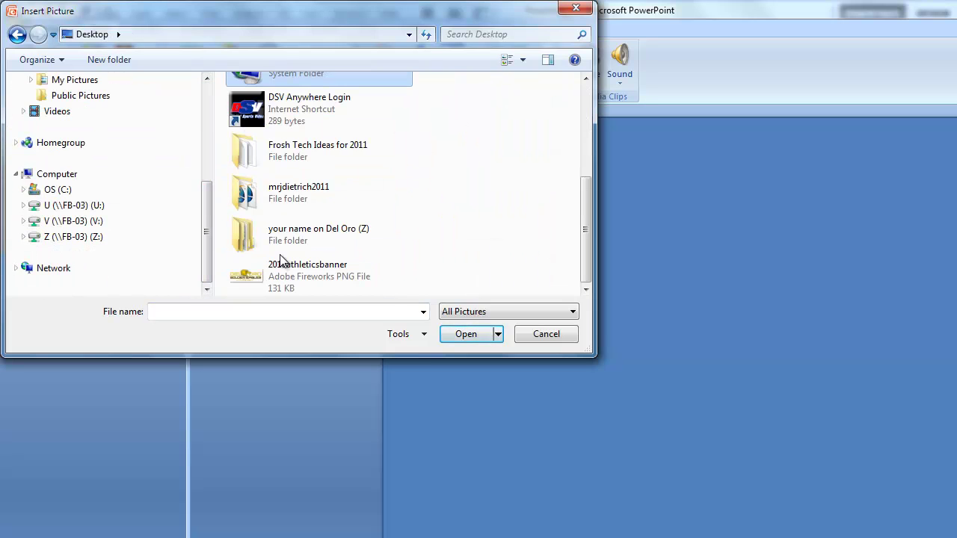
pyautogui.doubleClick(275, 239)
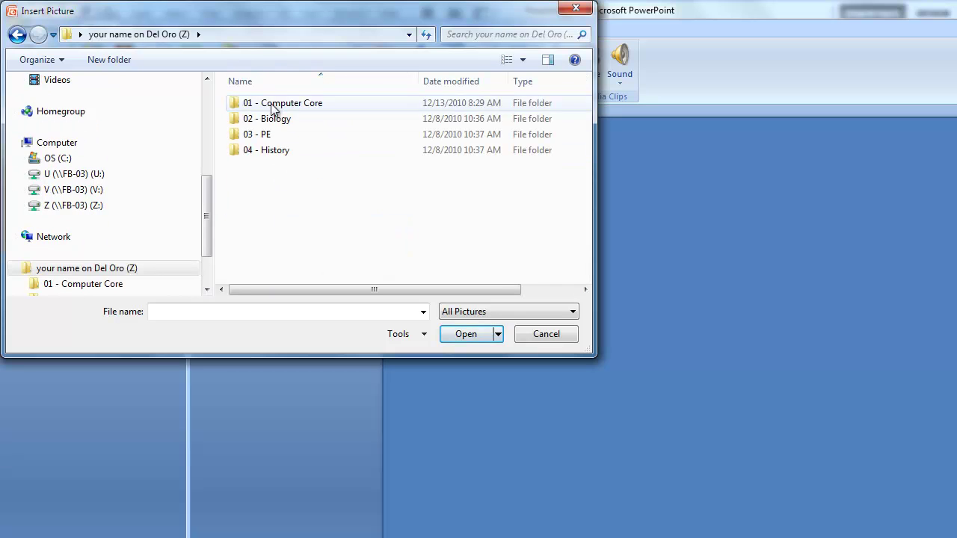
pyautogui.doubleClick(273, 109)
pyautogui.doubleClick(272, 124)
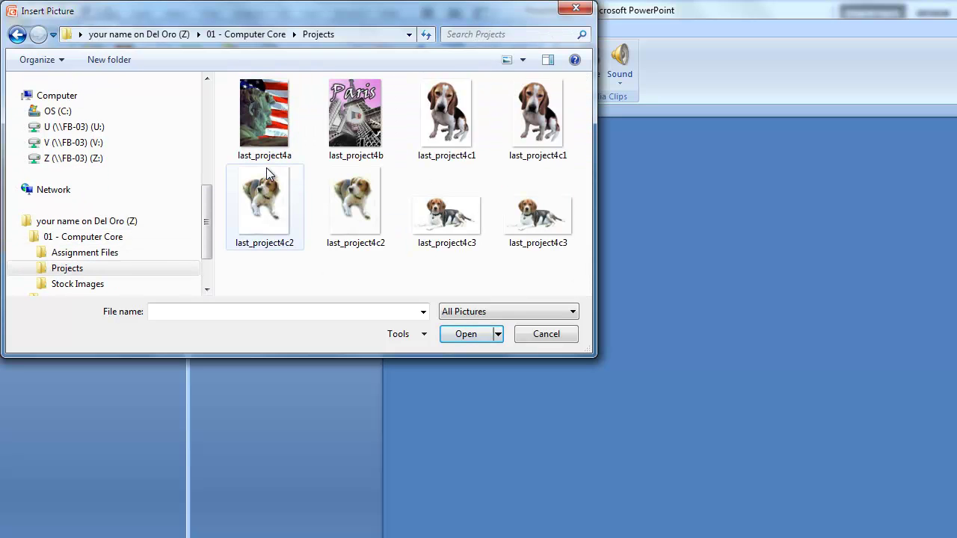
# - Insert the six last_project4c1, c2 and c3 beagle images onto the slide
pyautogui.click(438, 144)
pyautogui.keyDown('ctrl'); pyautogui.click(520, 115); pyautogui.keyUp('ctrl')
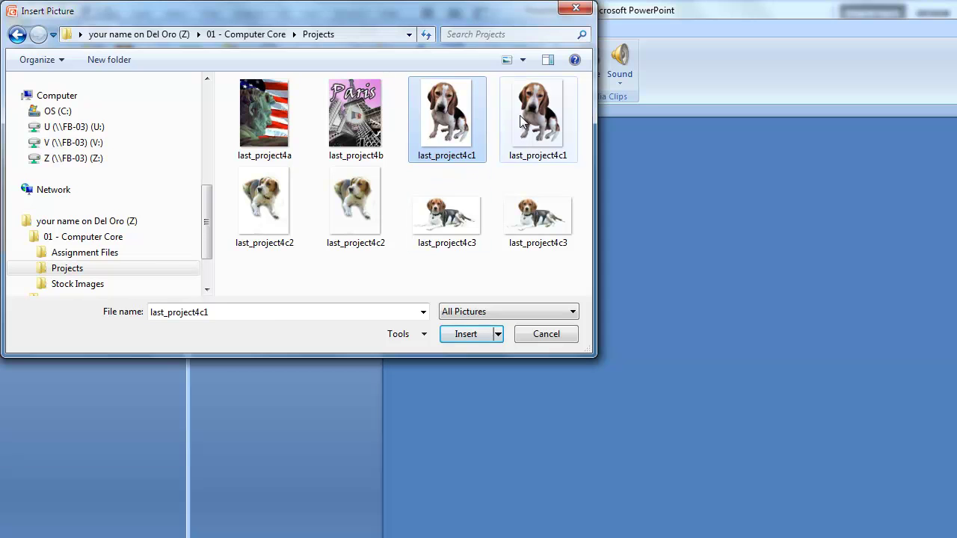
pyautogui.keyDown('ctrl'); pyautogui.click(266, 202); pyautogui.keyUp('ctrl')
pyautogui.keyDown('ctrl'); pyautogui.click(364, 208); pyautogui.keyUp('ctrl')
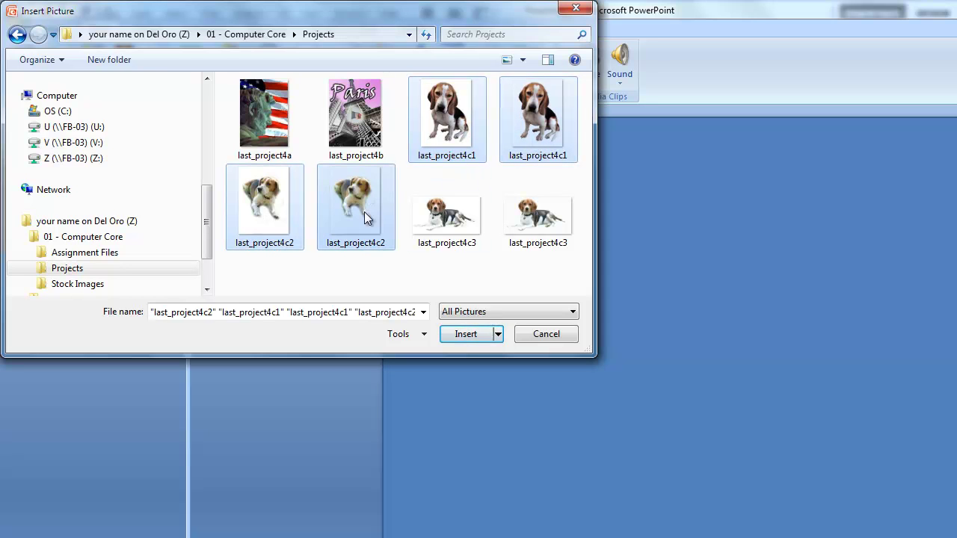
pyautogui.keyDown('ctrl'); pyautogui.click(435, 219); pyautogui.keyUp('ctrl')
pyautogui.keyDown('ctrl'); pyautogui.click(524, 224); pyautogui.keyUp('ctrl')
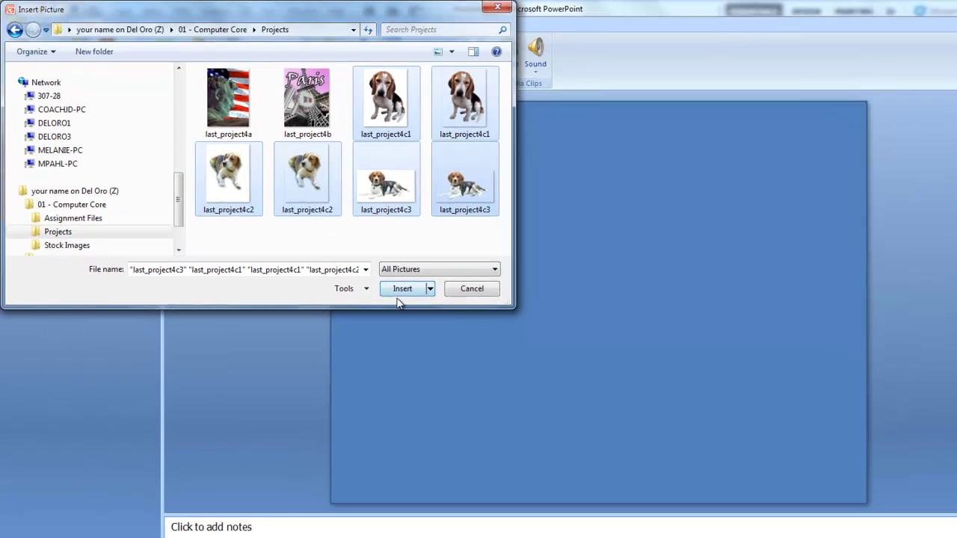
pyautogui.click(462, 332)
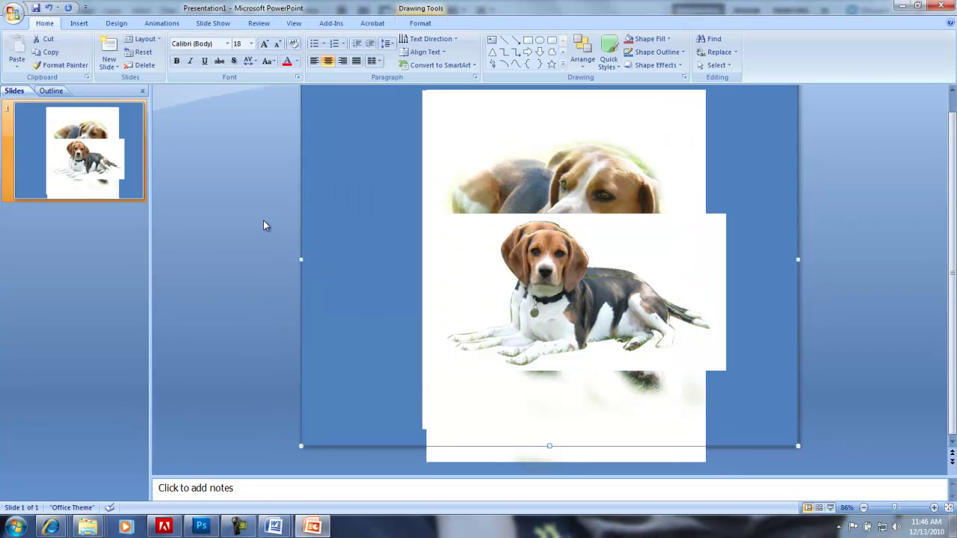
# - Shrink the two lying beagle pictures and move one into the bottom-left corner
pyautogui.click(592, 299)
pyautogui.moveTo(592, 300); pyautogui.dragTo(448, 366)
pyautogui.moveTo(589, 288); pyautogui.dragTo(441, 368)
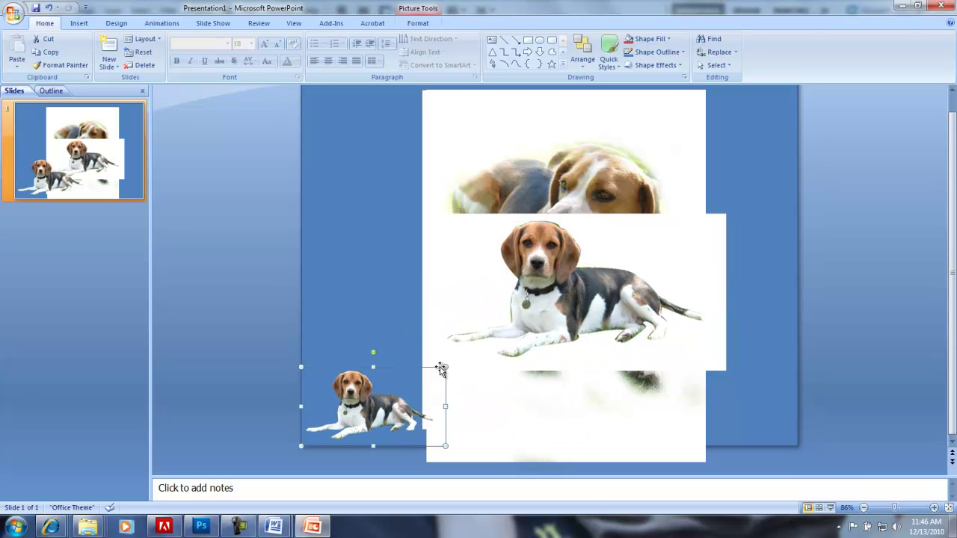
pyautogui.click(559, 290)
pyautogui.moveTo(728, 215); pyautogui.dragTo(383, 248)
# - Shrink the large beagle picture and move the small beagles upward and to the lower right
pyautogui.click(536, 233)
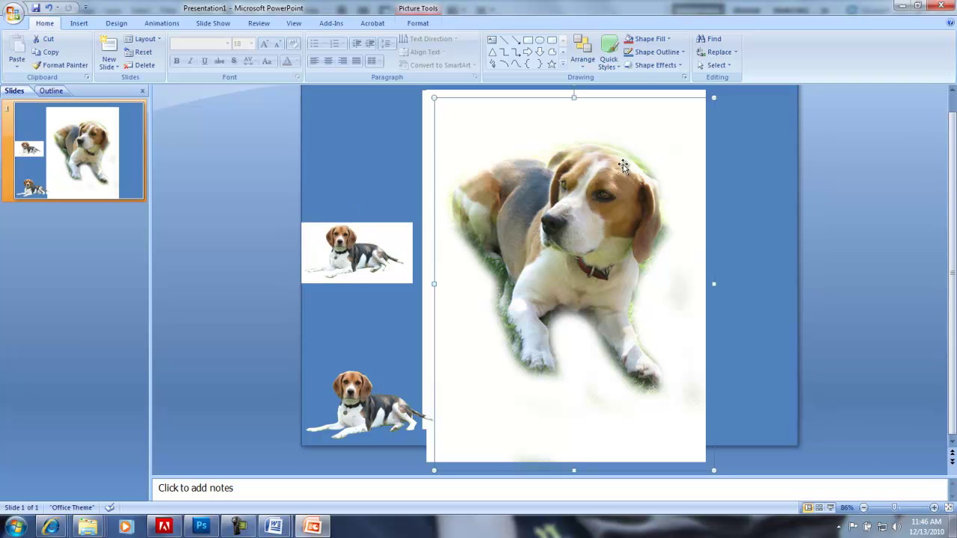
pyautogui.moveTo(689, 120); pyautogui.dragTo(583, 282)
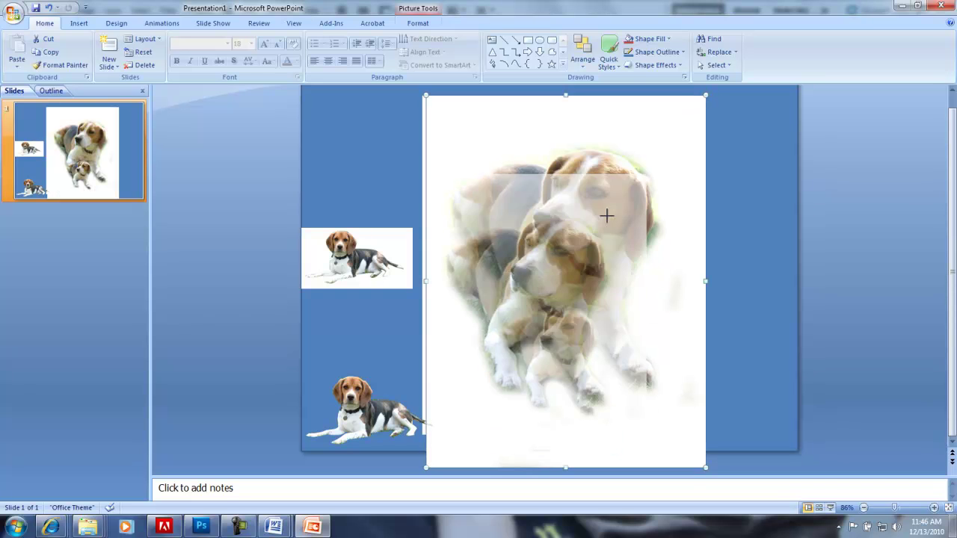
pyautogui.moveTo(540, 289); pyautogui.dragTo(540, 299)
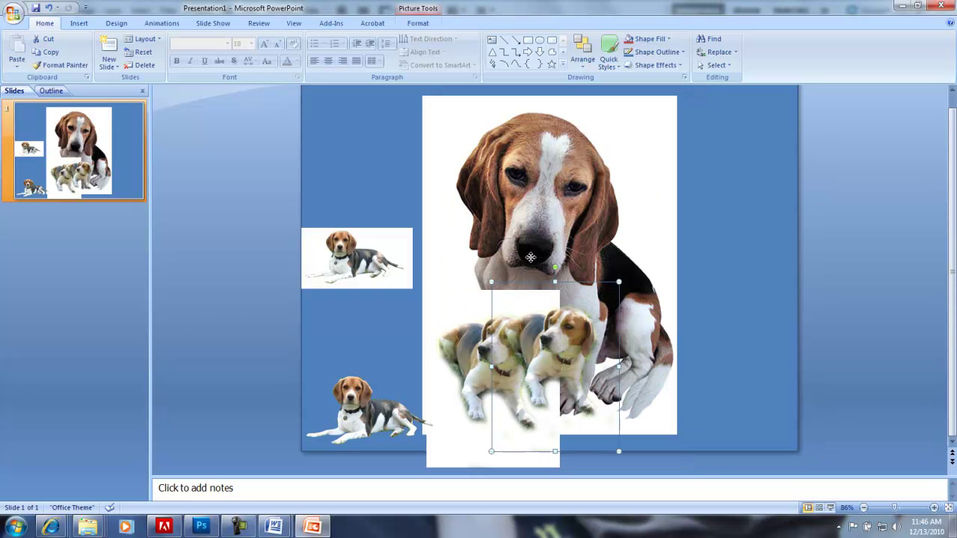
pyautogui.moveTo(531, 258); pyautogui.dragTo(495, 172)
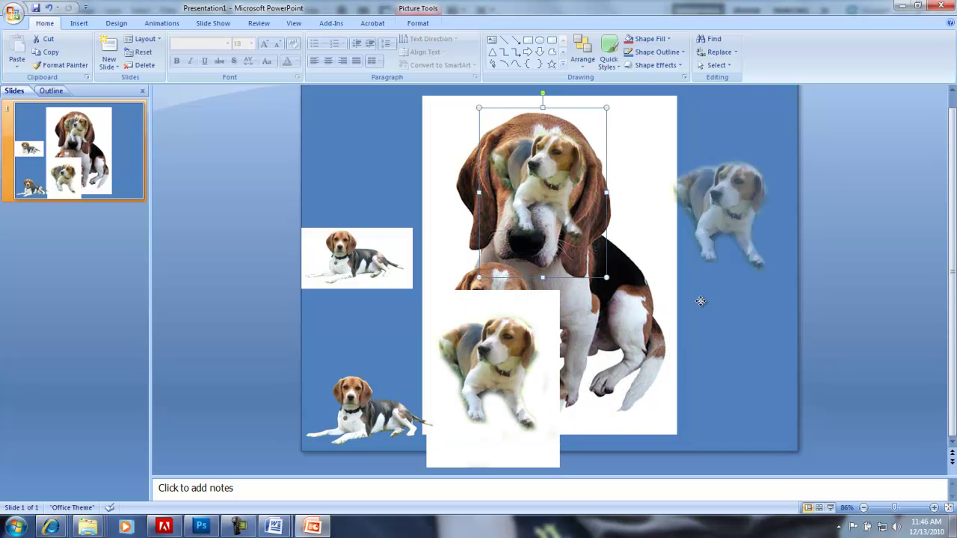
pyautogui.moveTo(701, 302); pyautogui.dragTo(675, 416)
pyautogui.click(644, 166)
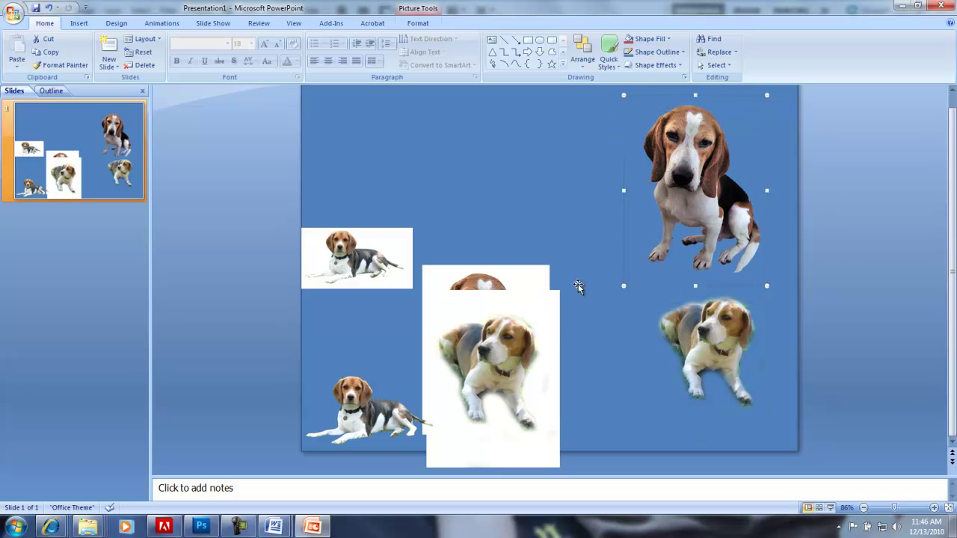
# - Move the white-backed beagle to the upper centre and reposition the sitting and lower-right beagles
pyautogui.click(546, 341)
pyautogui.moveTo(534, 362); pyautogui.dragTo(571, 194)
pyautogui.click(490, 382)
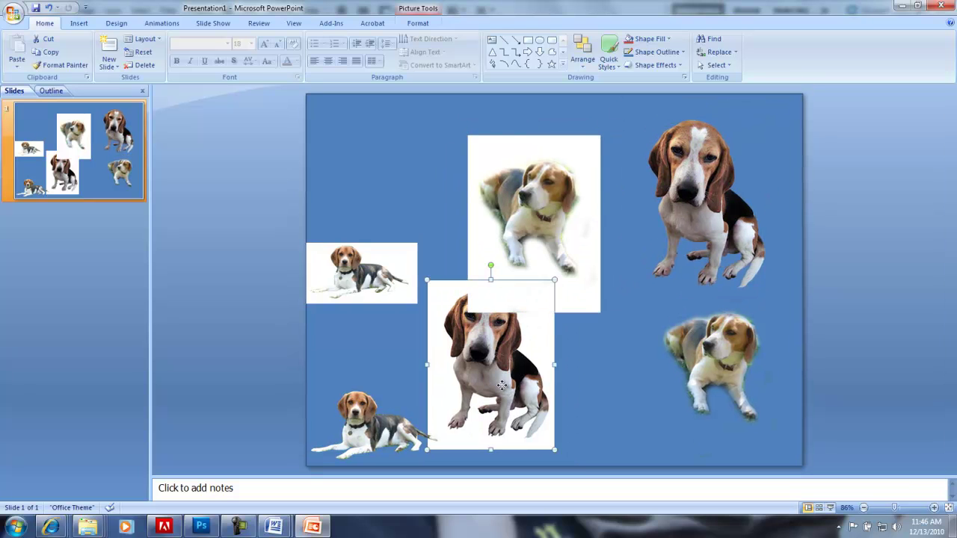
pyautogui.moveTo(502, 385); pyautogui.dragTo(882, 219)
pyautogui.click(702, 353)
pyautogui.moveTo(702, 353); pyautogui.dragTo(526, 362)
pyautogui.click(526, 214)
pyautogui.moveTo(534, 214); pyautogui.dragTo(543, 182)
# - Place sitting beagles at lower right and upper right and raise the lying beagles into the rows
pyautogui.click(692, 207)
pyautogui.moveTo(693, 208); pyautogui.dragTo(689, 374)
pyautogui.click(822, 228)
pyautogui.moveTo(839, 212); pyautogui.dragTo(715, 185)
pyautogui.click(382, 252)
pyautogui.moveTo(373, 260); pyautogui.dragTo(385, 222)
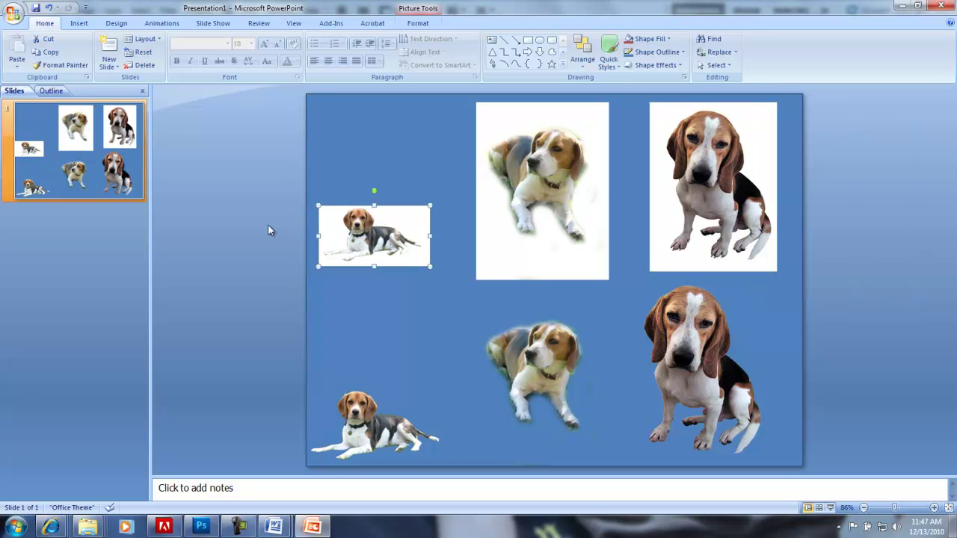
pyautogui.click(271, 275)
pyautogui.moveTo(380, 428); pyautogui.dragTo(395, 395)
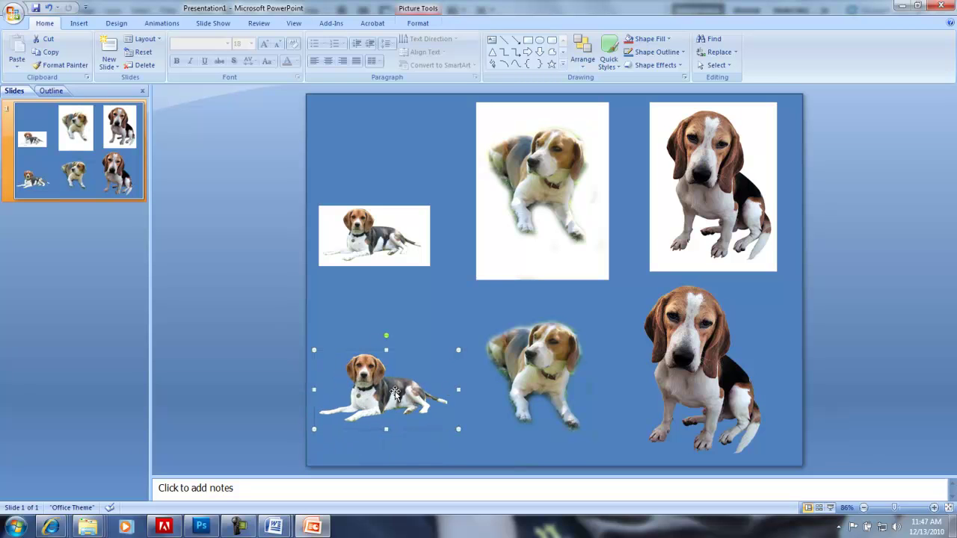
pyautogui.click(350, 151)
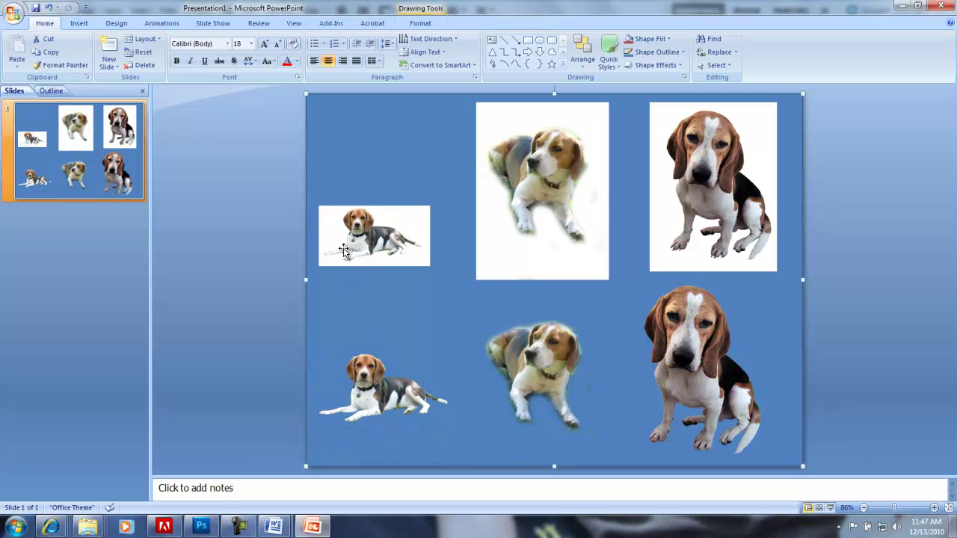
# - Start a PDF export through Acrobat, agreeing to save the presentation first
pyautogui.click(13, 13)
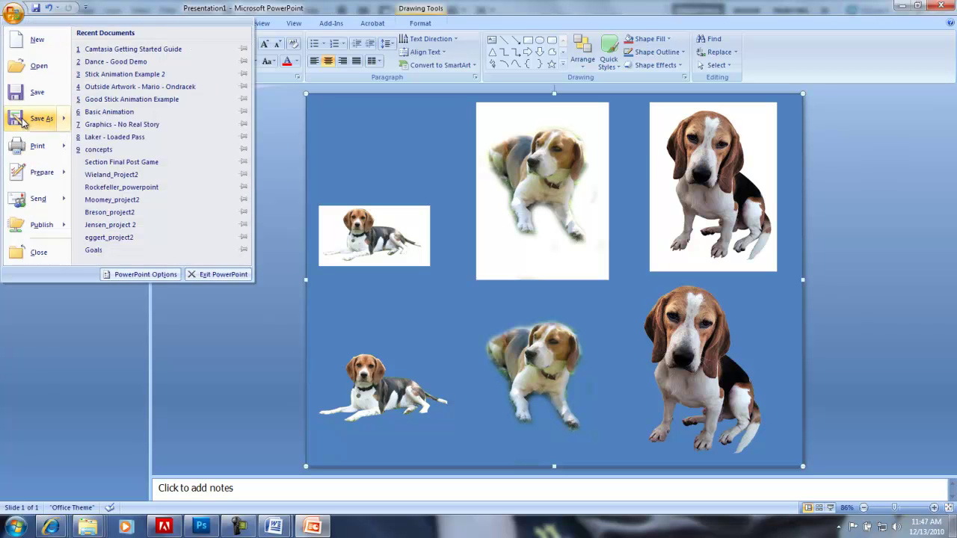
pyautogui.moveTo(41, 118)
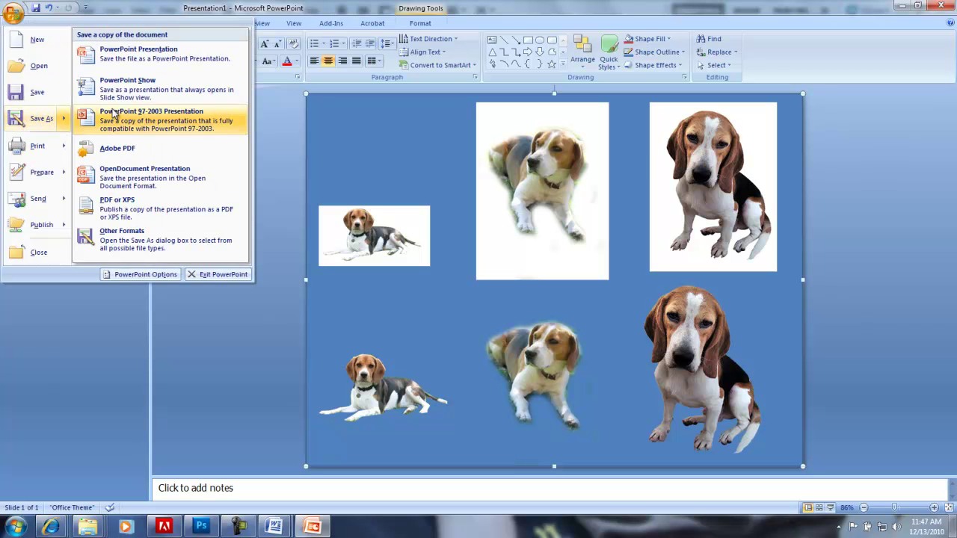
pyautogui.click(120, 152)
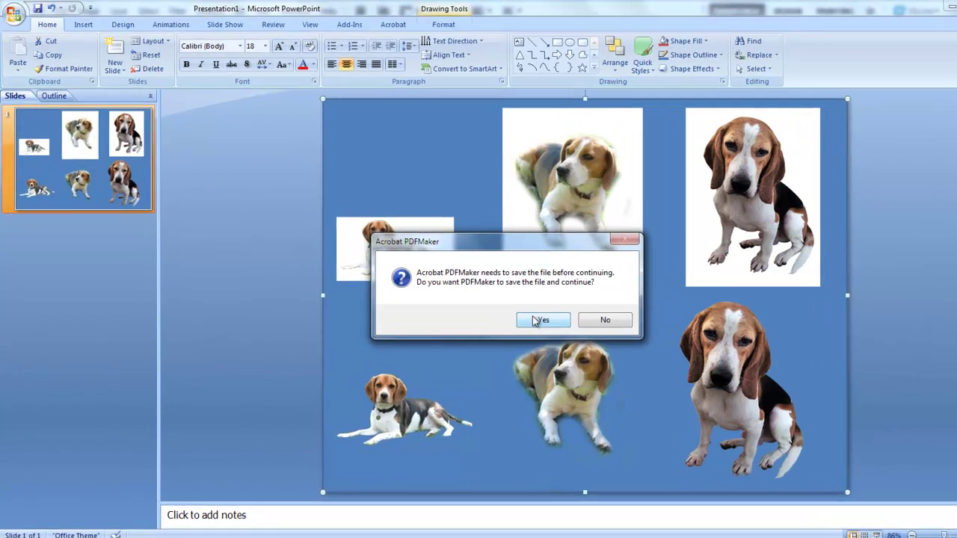
pyautogui.click(501, 305)
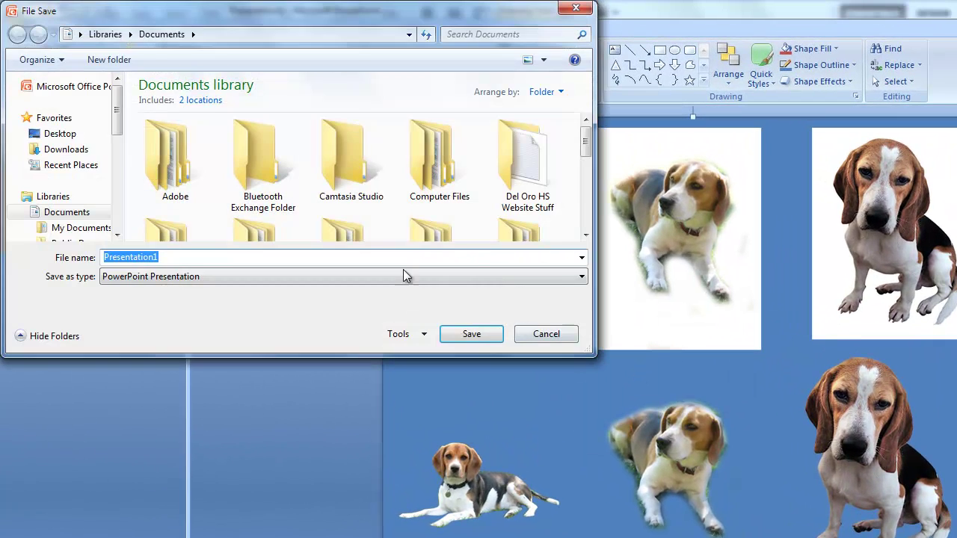
# - Save the presentation as last_project4c in Projects, then export the PDF under that name
pyautogui.click(66, 134)
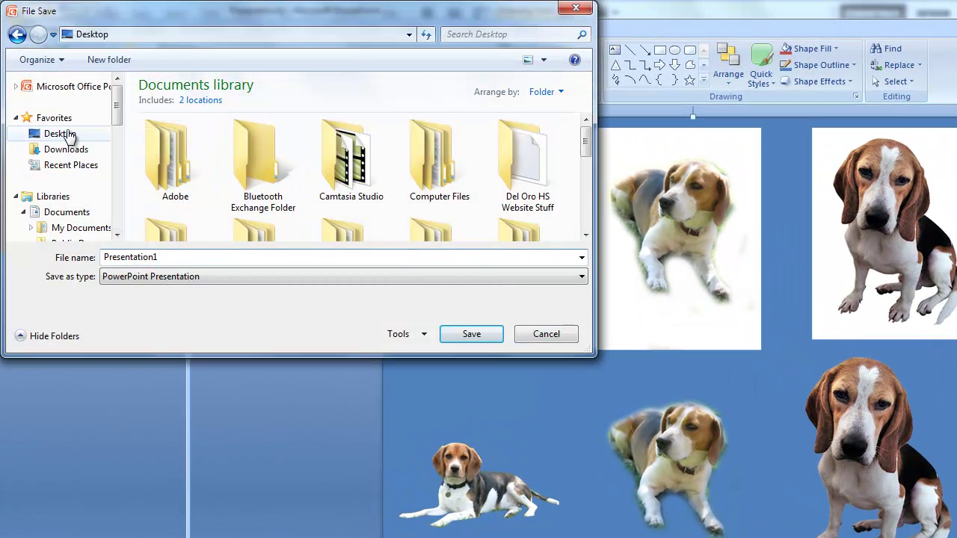
pyautogui.click(310, 220)
pyautogui.doubleClick(225, 216)
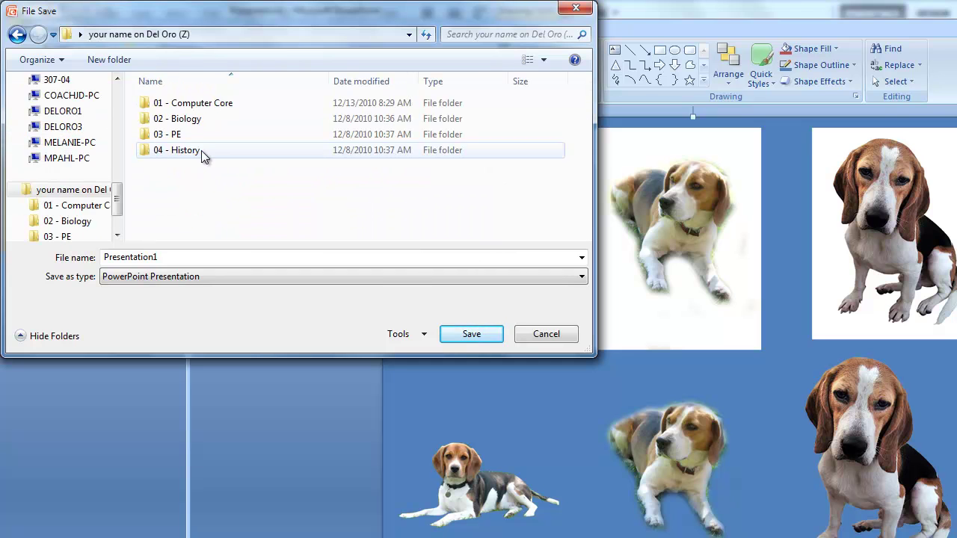
pyautogui.doubleClick(184, 103)
pyautogui.doubleClick(169, 120)
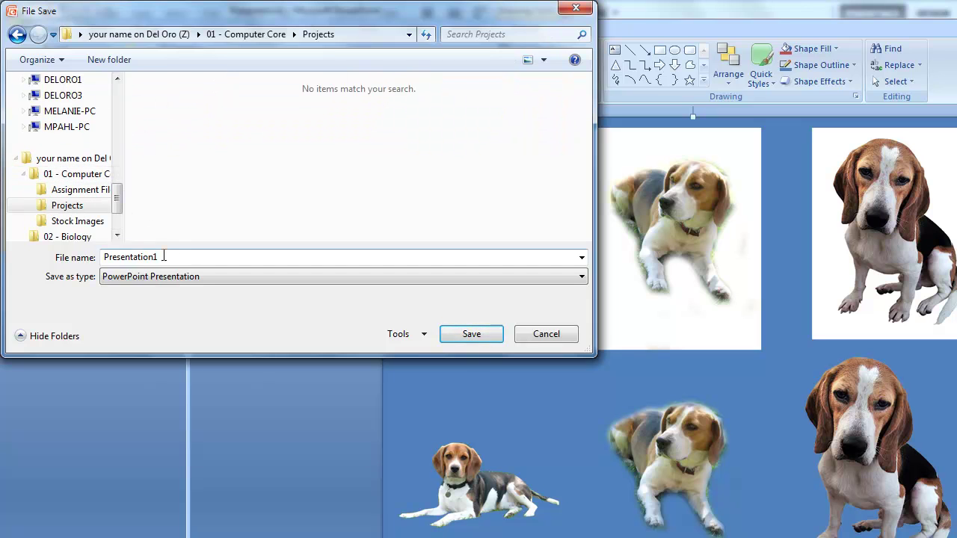
pyautogui.write('last_project')
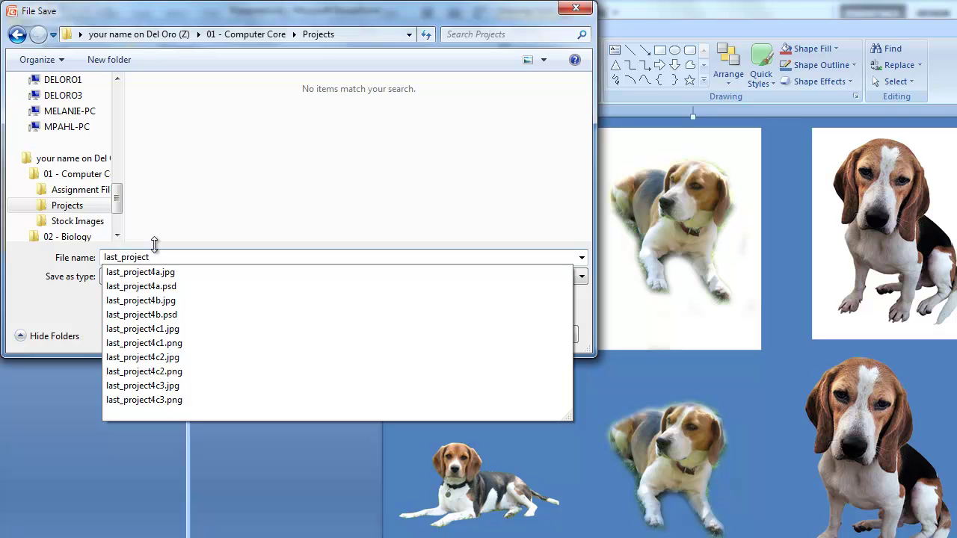
pyautogui.write('4c')
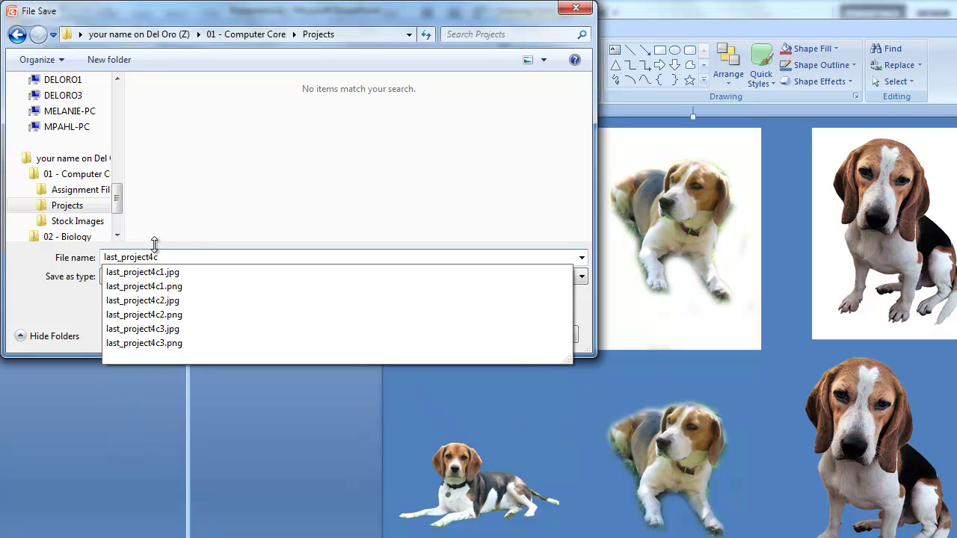
pyautogui.press('Escape')
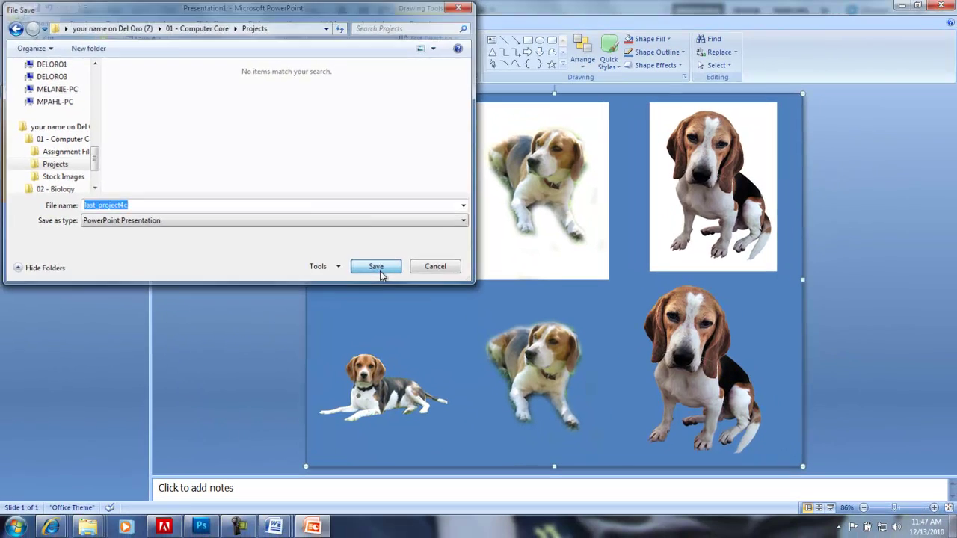
pyautogui.click(378, 274)
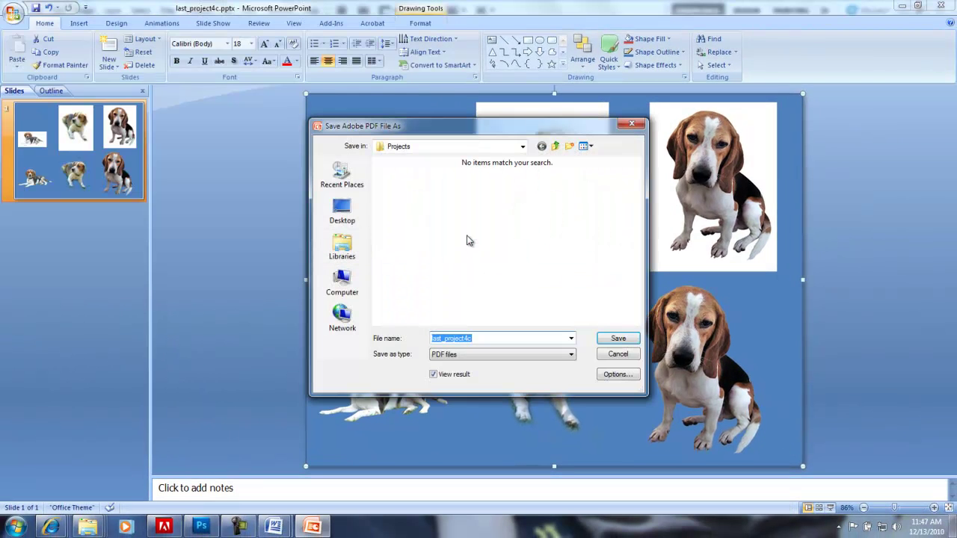
pyautogui.click(618, 339)
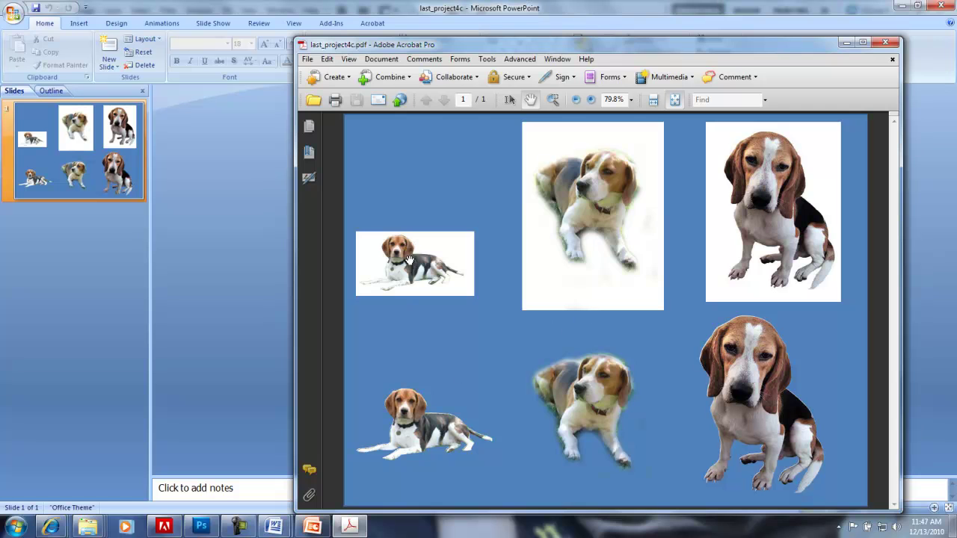
# - Close the last_project4c PDF in Acrobat Pro after reviewing the blue beagle slide
pyautogui.click(884, 42)
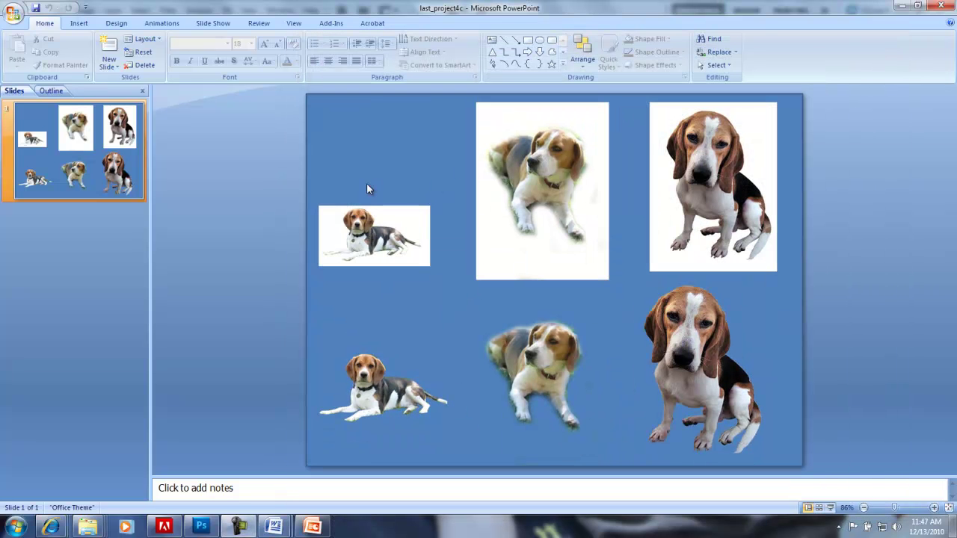
# - Close the PowerPoint presentation and clear the remaining windows off the desktop
pyautogui.click(942, 6)
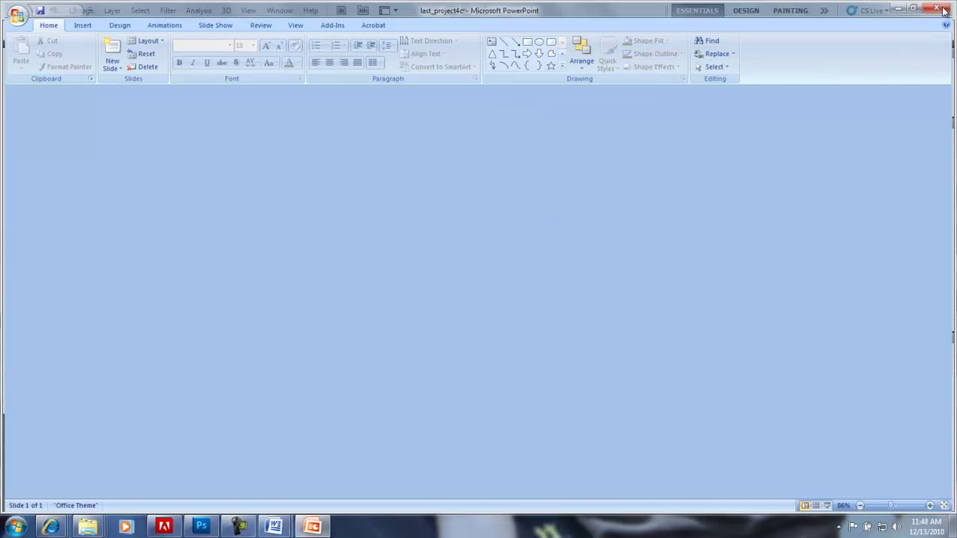
pyautogui.moveTo(98, 528)
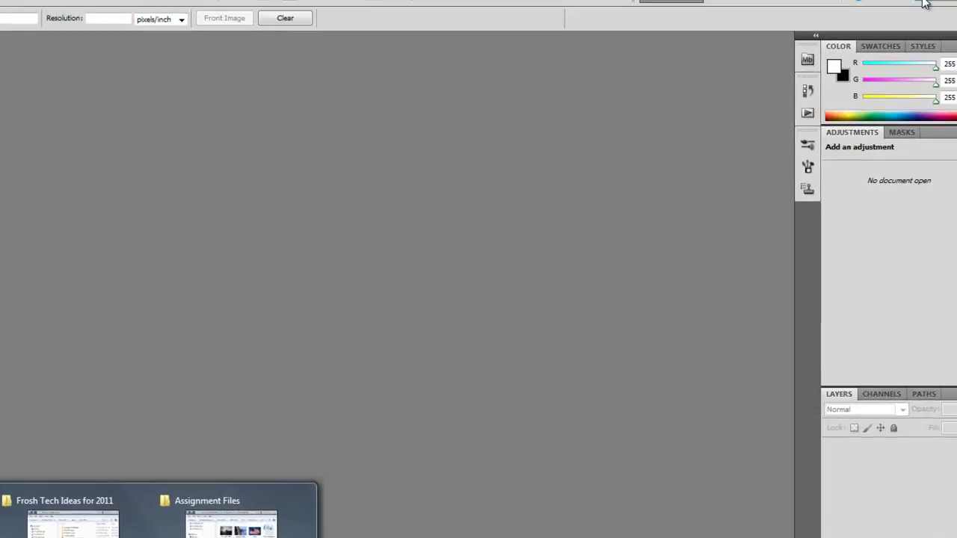
pyautogui.click(908, 6)
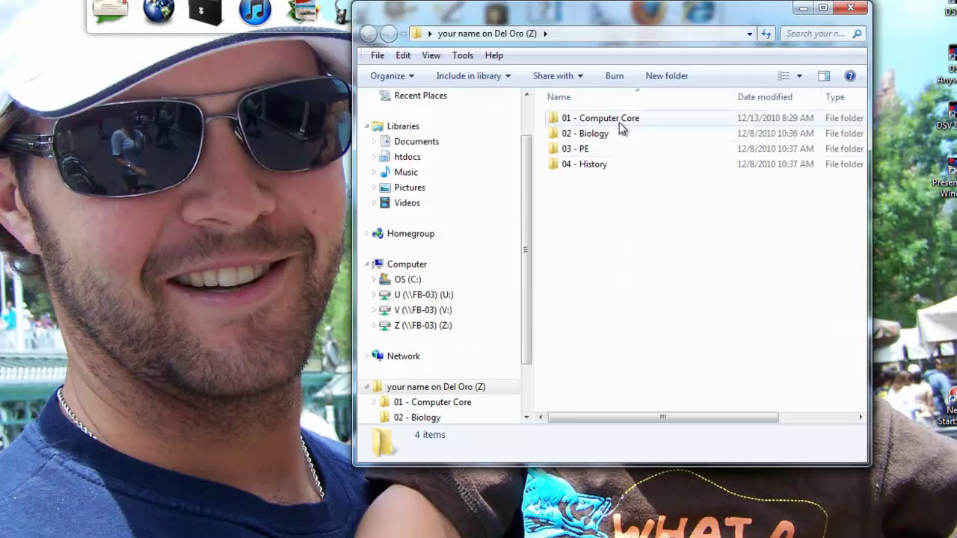
# - Go into 01 - Computer Core, then Projects, and enlarge the window to show all 12 files
pyautogui.doubleClick(619, 121)
pyautogui.doubleClick(576, 135)
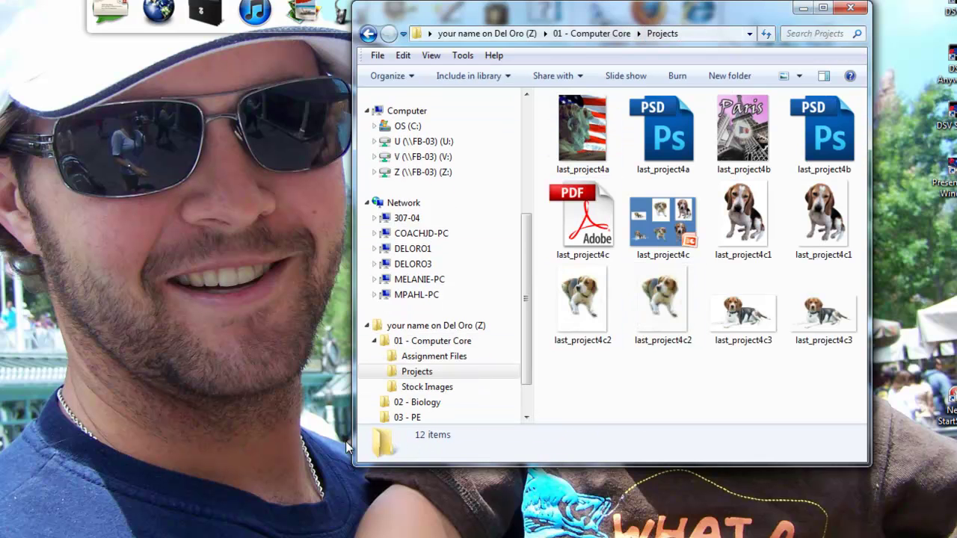
pyautogui.moveTo(357, 463); pyautogui.dragTo(86, 518)
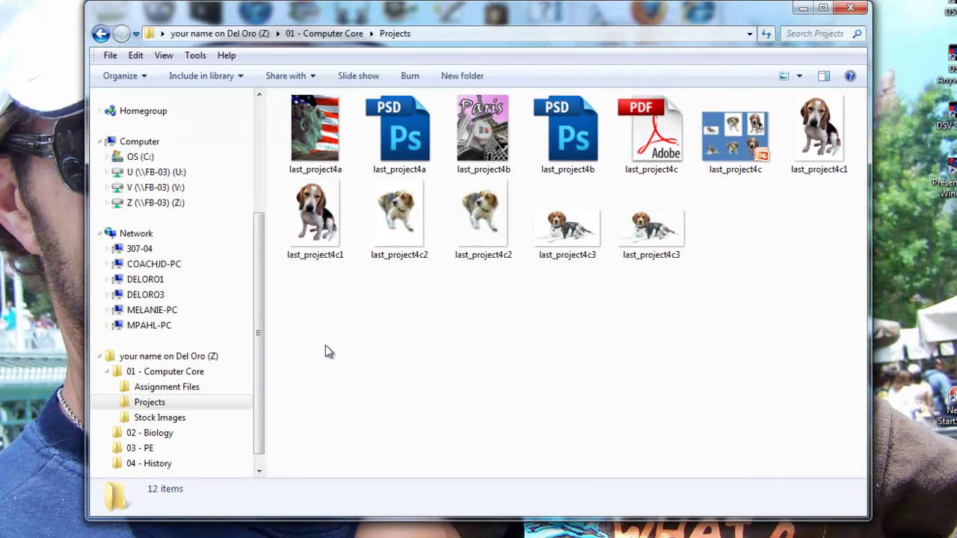
# - Create a new folder named last_project4 inside Projects
pyautogui.rightClick(332, 342)
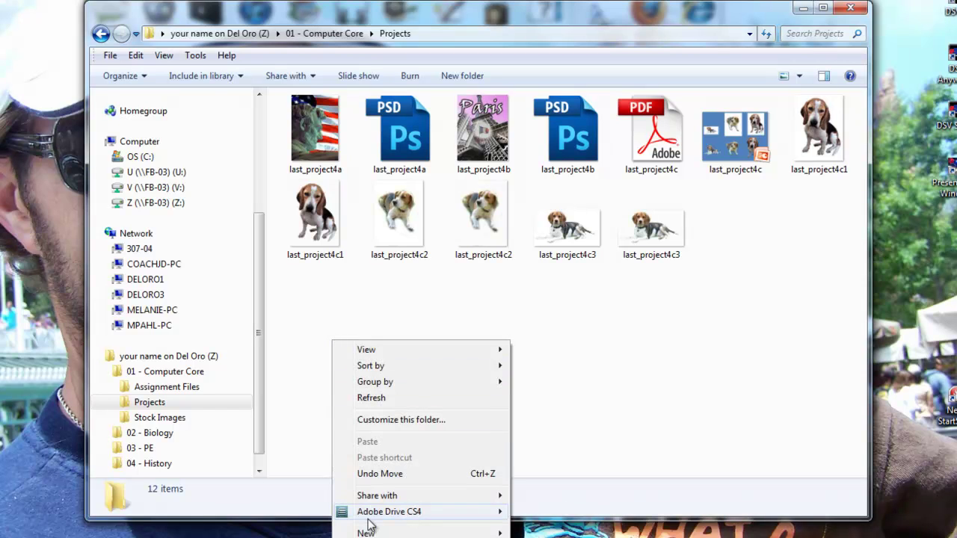
pyautogui.moveTo(368, 528)
pyautogui.click(573, 308)
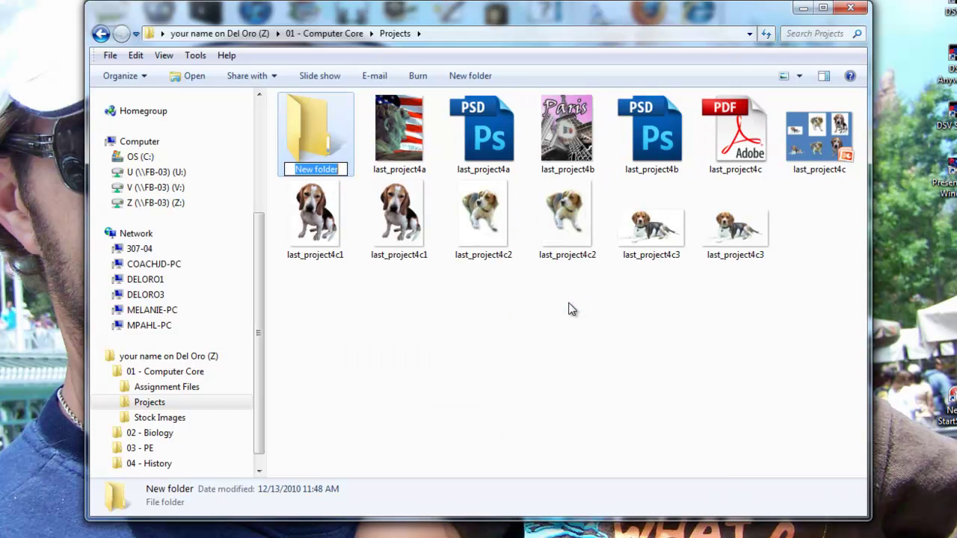
pyautogui.write('last_proj')
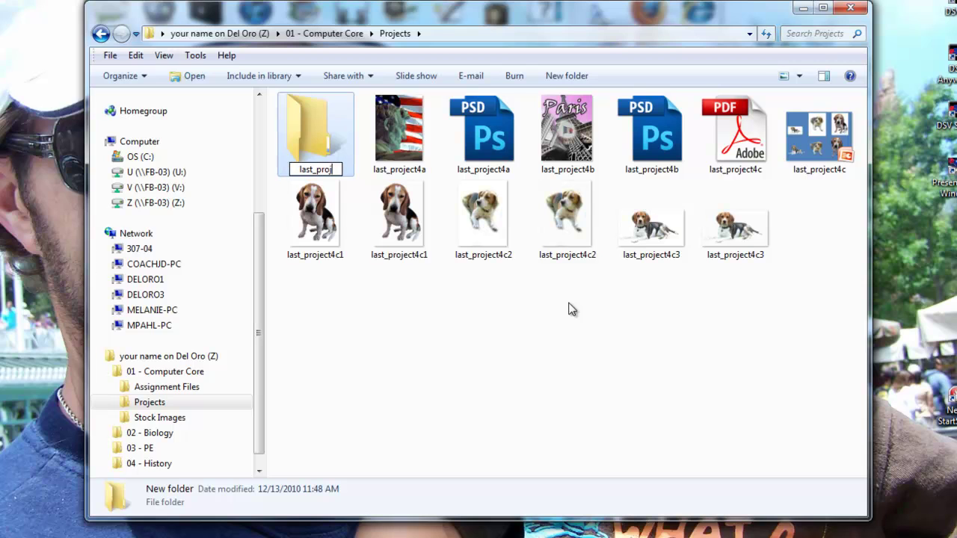
pyautogui.write('ect4')
pyautogui.click(503, 341)
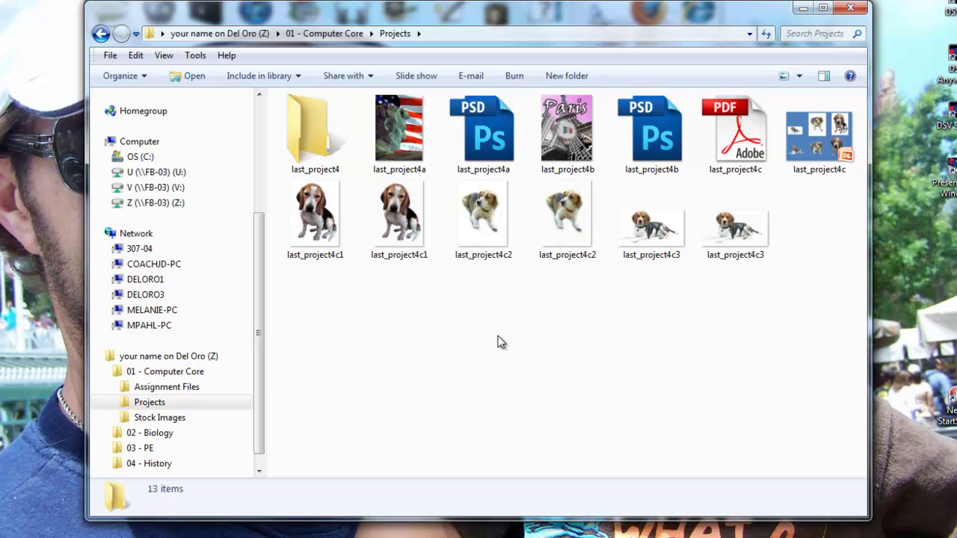
# - Select all twelve project files, from last_project4a through the last_project4c3 files
pyautogui.press('space')
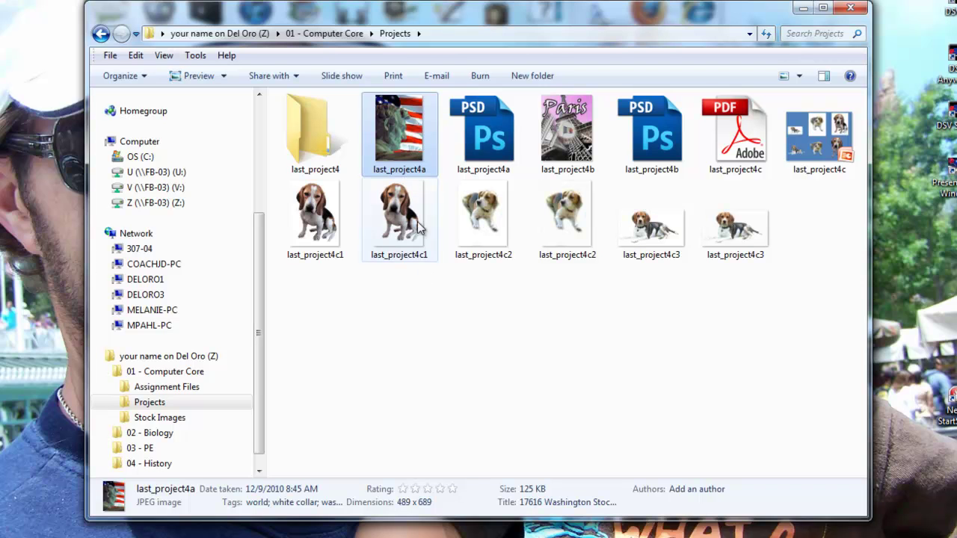
pyautogui.keyDown('ctrl'); pyautogui.click(458, 171); pyautogui.keyUp('ctrl')
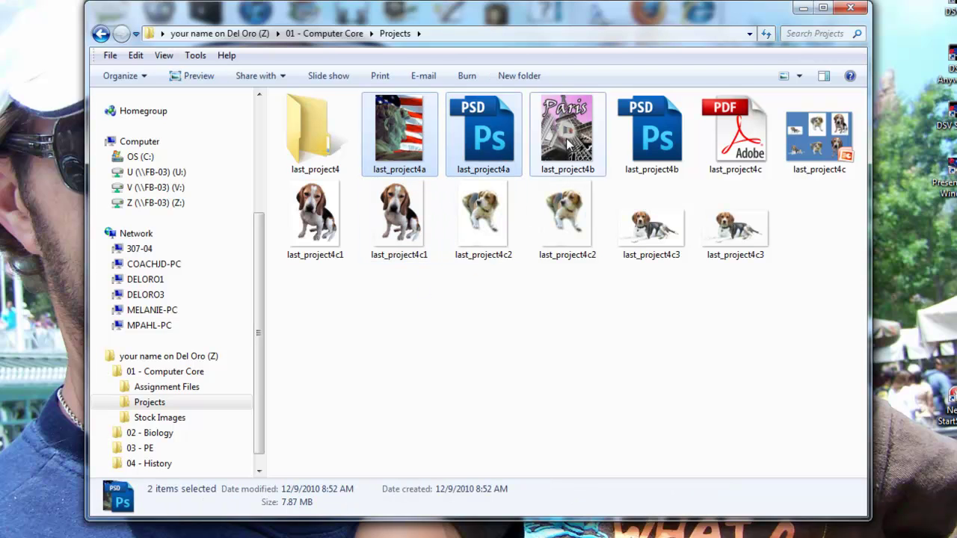
pyautogui.keyDown('ctrl'); pyautogui.click(568, 170); pyautogui.keyUp('ctrl')
pyautogui.keyDown('ctrl'); pyautogui.click(651, 170); pyautogui.keyUp('ctrl')
pyautogui.keyDown('ctrl'); pyautogui.click(711, 172); pyautogui.keyUp('ctrl')
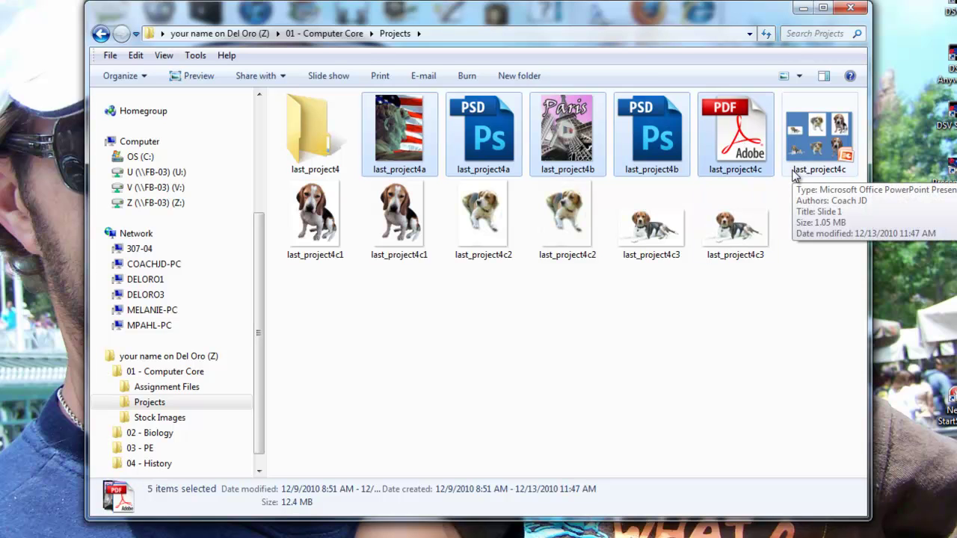
pyautogui.keyDown('ctrl'); pyautogui.click(794, 174); pyautogui.keyUp('ctrl')
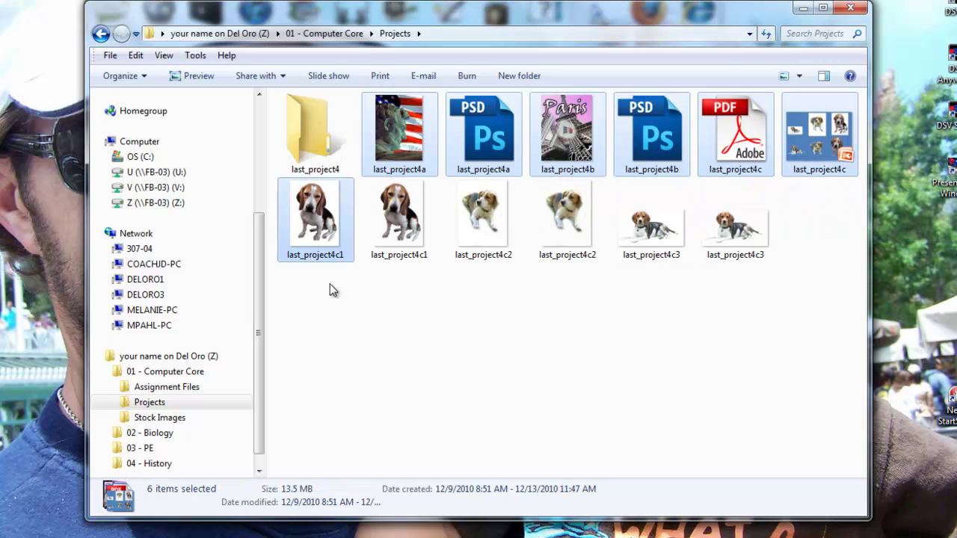
pyautogui.keyDown('ctrl'); pyautogui.click(373, 249); pyautogui.keyUp('ctrl')
pyautogui.keyDown('ctrl'); pyautogui.click(479, 225); pyautogui.keyUp('ctrl')
pyautogui.keyDown('ctrl'); pyautogui.click(545, 214); pyautogui.keyUp('ctrl')
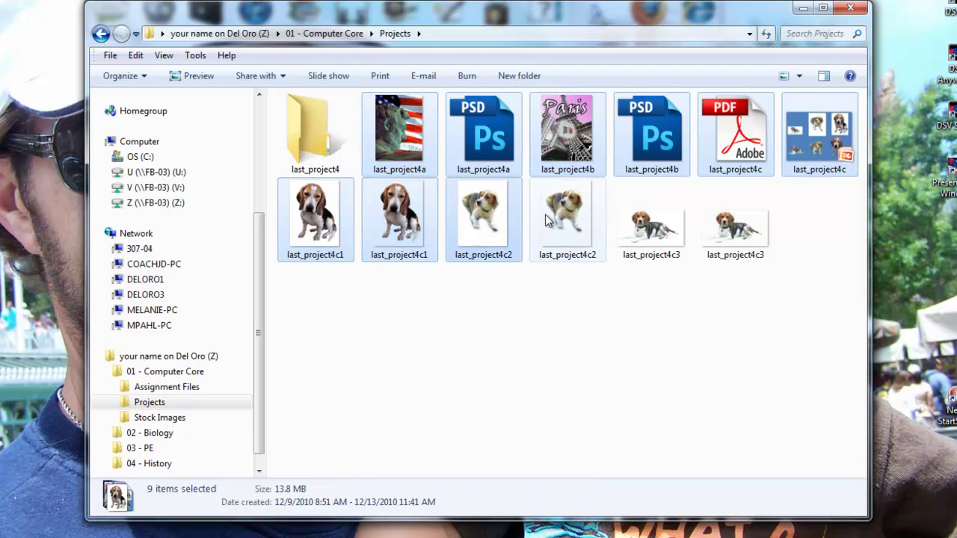
pyautogui.keyDown('ctrl'); pyautogui.click(546, 216); pyautogui.keyUp('ctrl')
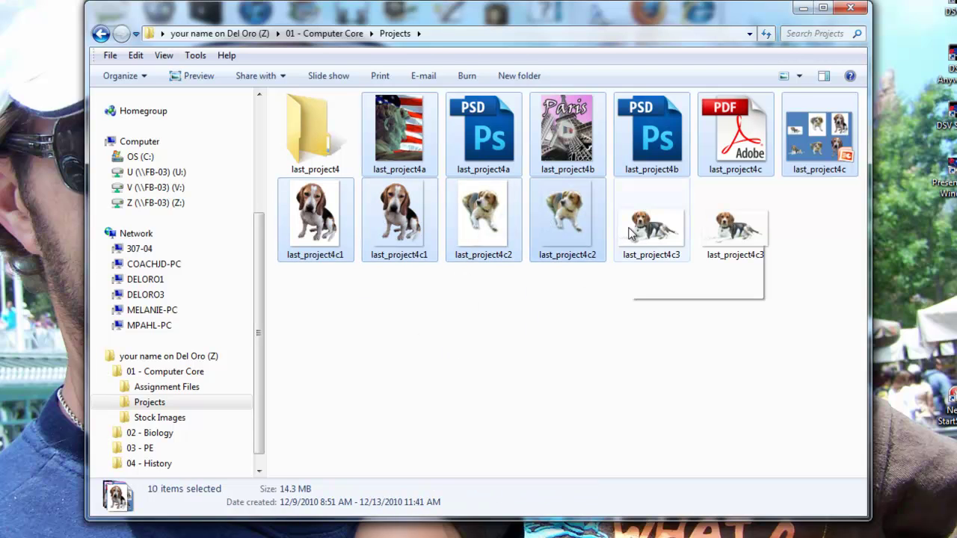
pyautogui.keyDown('ctrl'); pyautogui.click(715, 236); pyautogui.keyUp('ctrl')
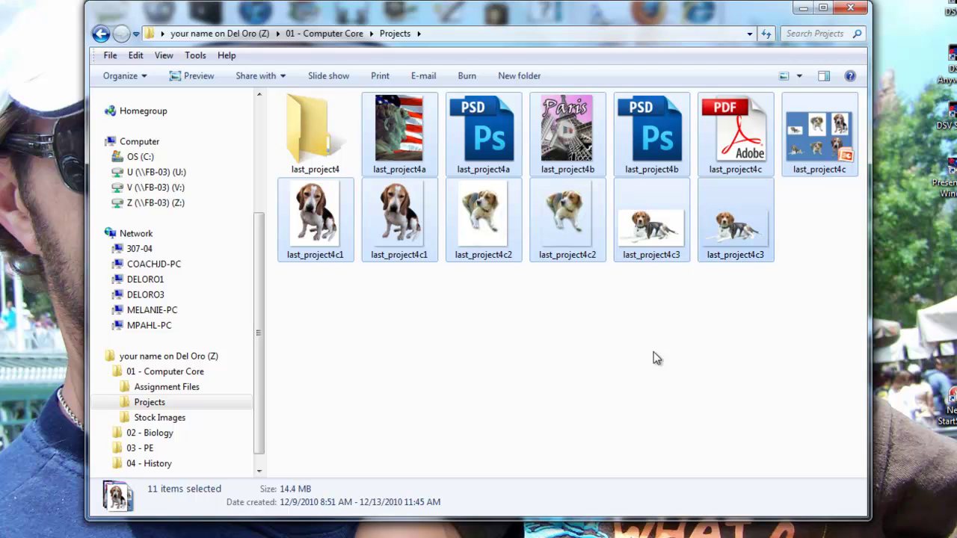
# - Move the selected files into last_project4, check its contents, then close the Projects window
pyautogui.moveTo(419, 188); pyautogui.dragTo(325, 166)
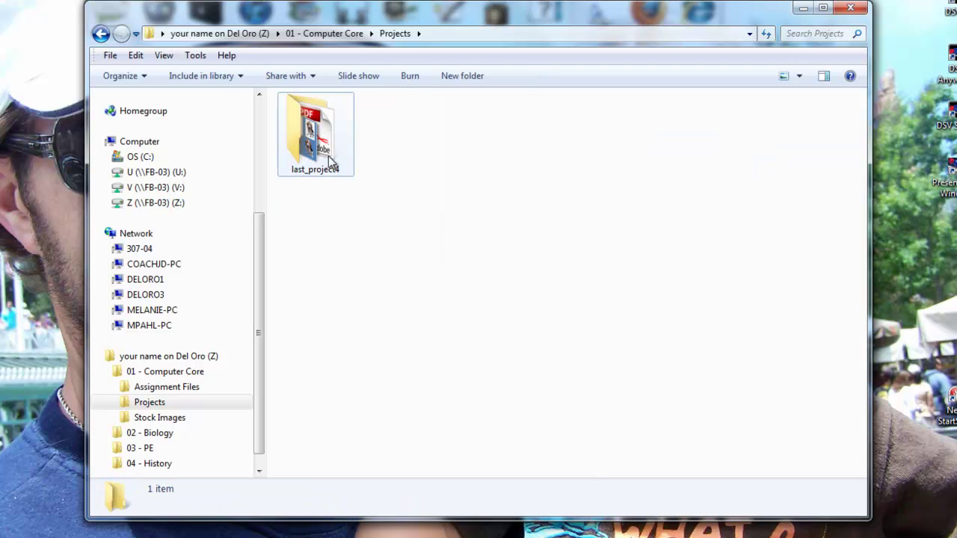
pyautogui.doubleClick(328, 159)
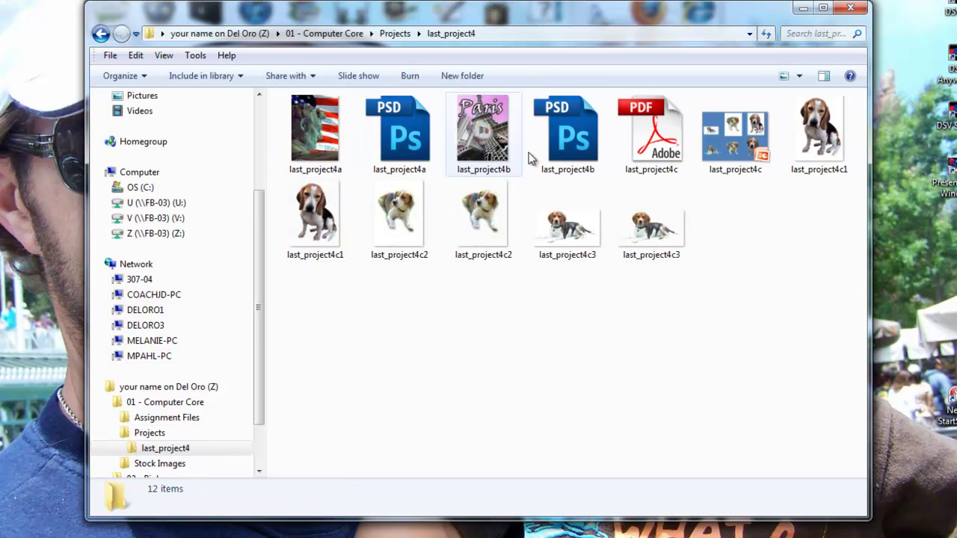
pyautogui.click(104, 34)
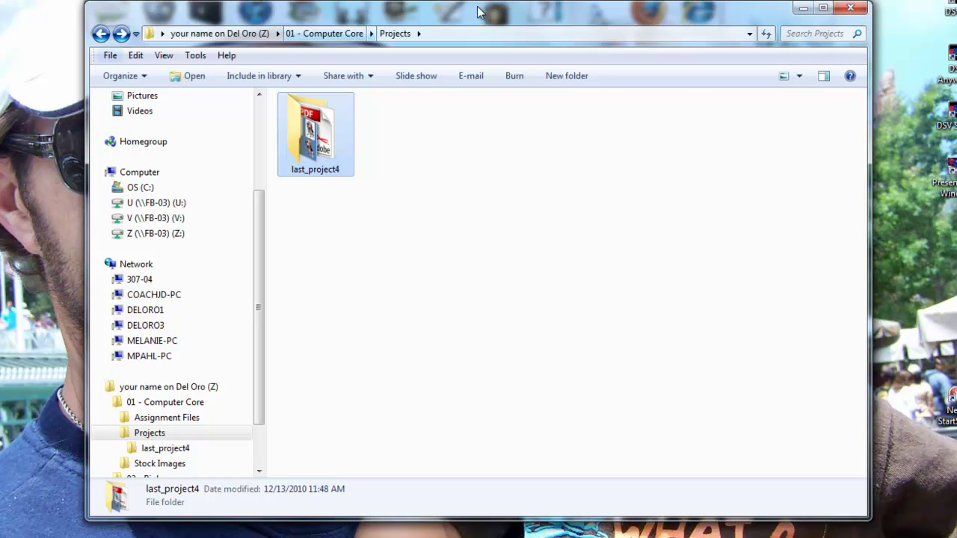
pyautogui.click(851, 9)
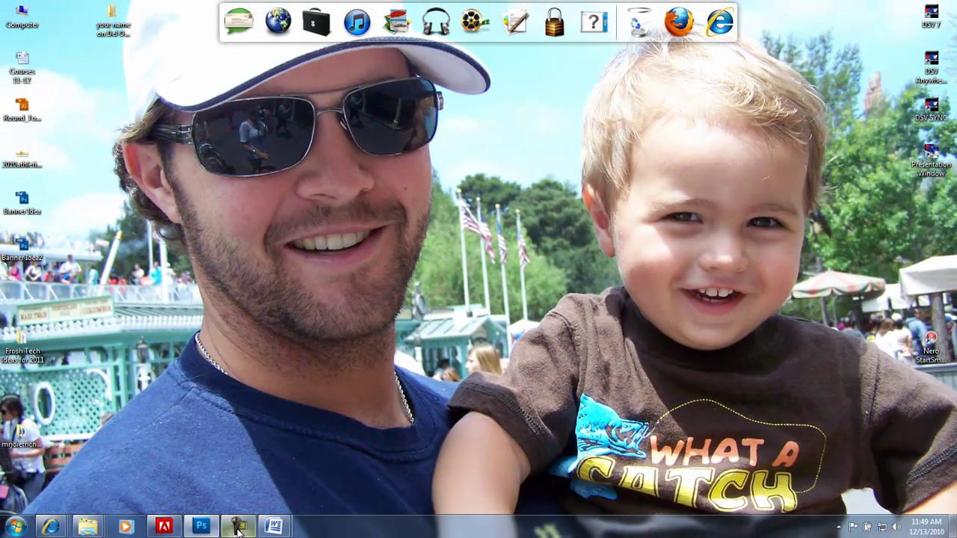
pyautogui.click(239, 528)
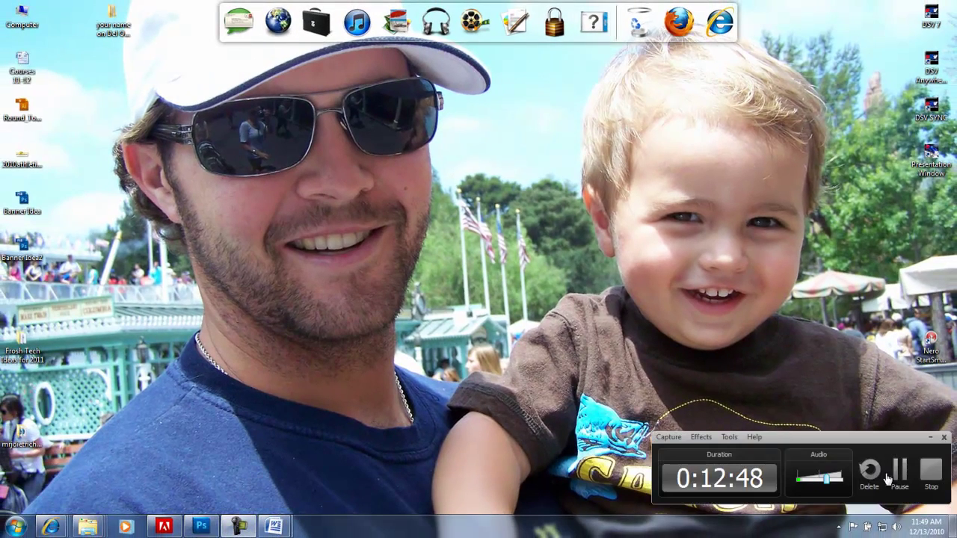